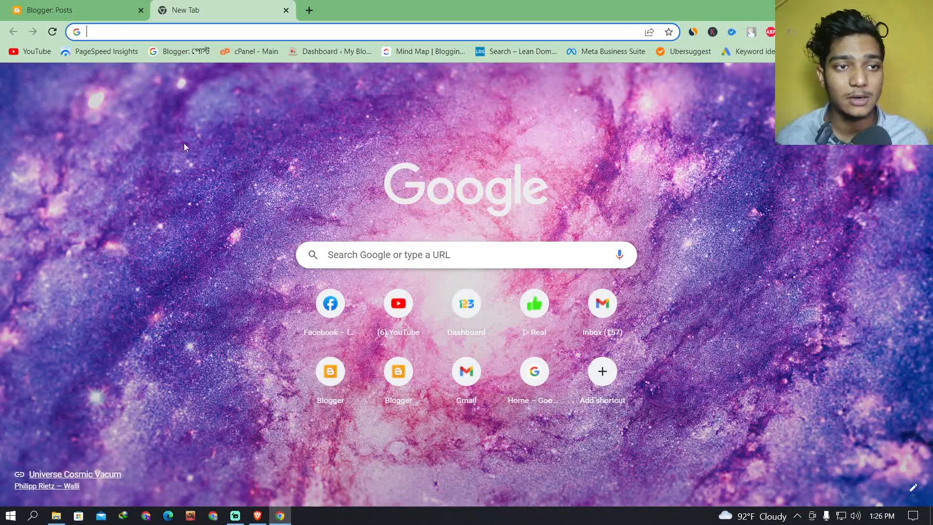
pyautogui.hotkey('ctrl', 'Tab')
pyautogui.hotkey('ctrl', 'Tab')
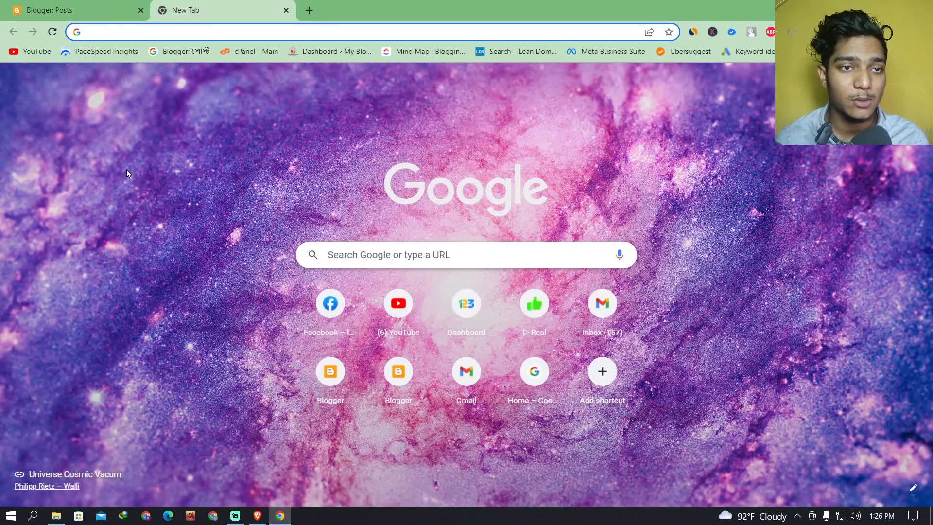
pyautogui.click(73, 8)
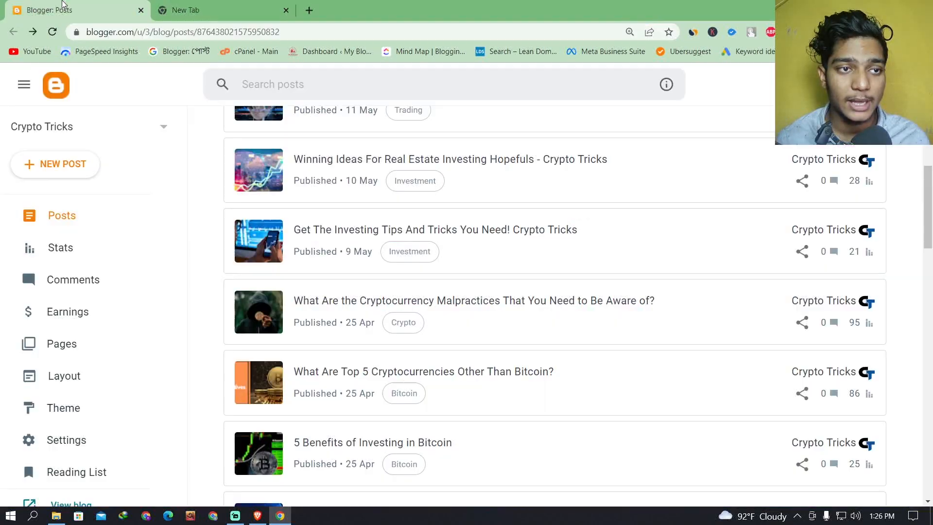
pyautogui.click(206, 7)
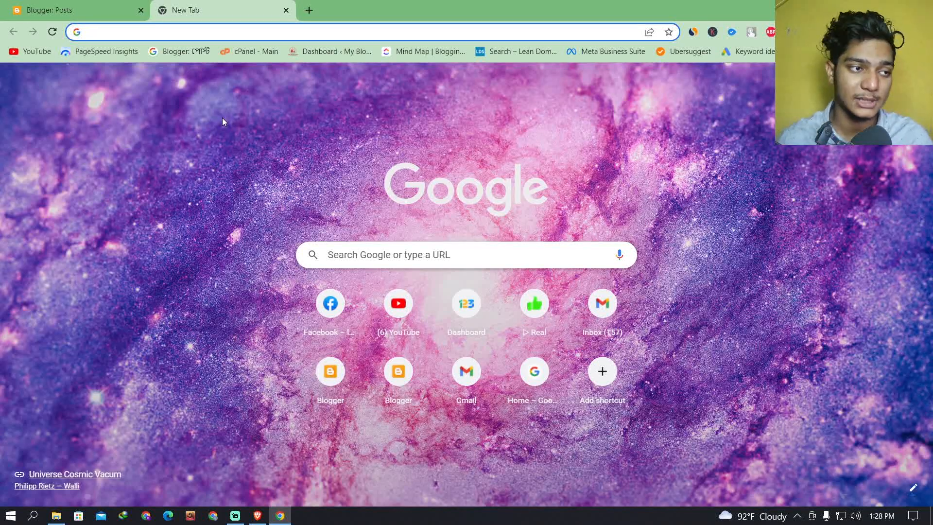
pyautogui.click(92, 3)
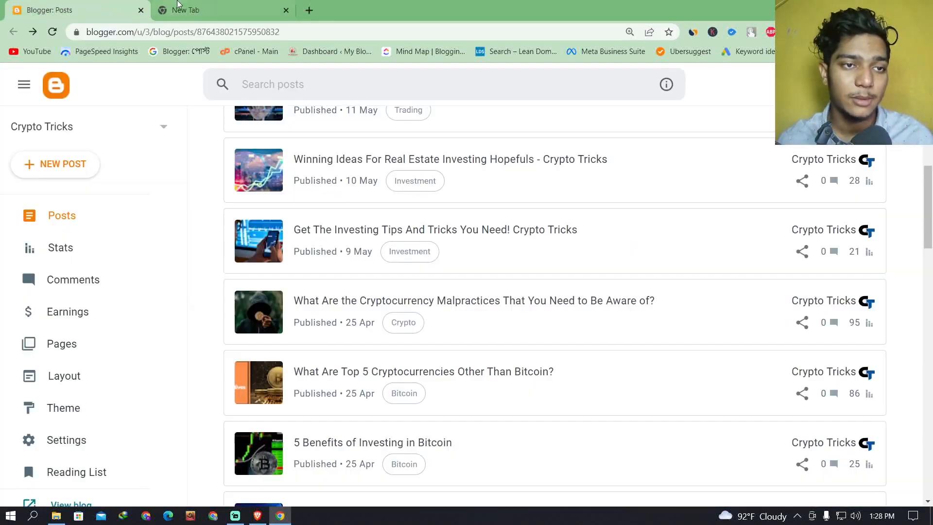
# - Open ahrefs.com in the empty browser tab
pyautogui.click(178, 5)
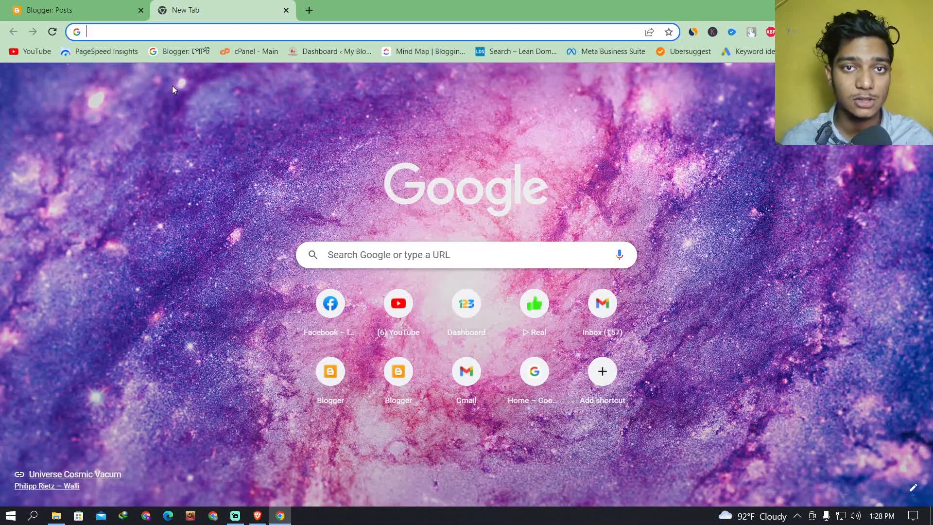
pyautogui.write('ahrefs.com')
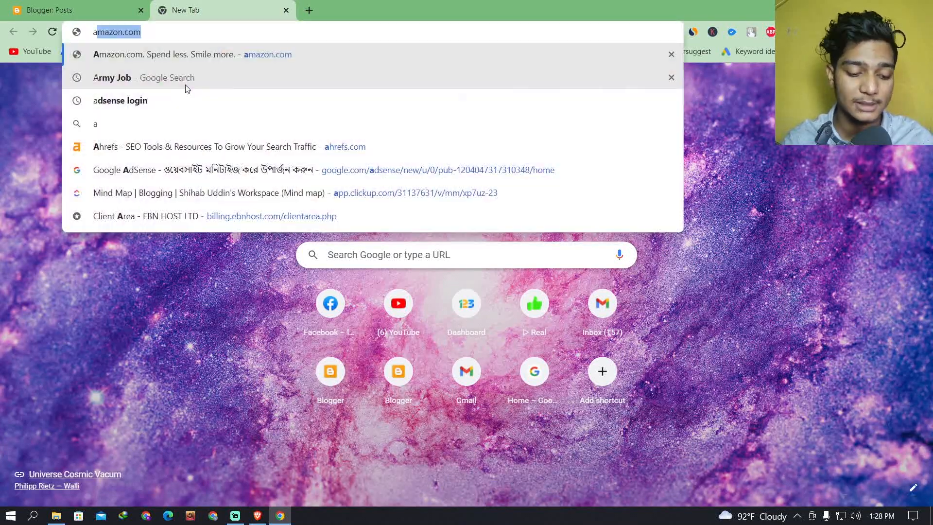
pyautogui.press('Return')
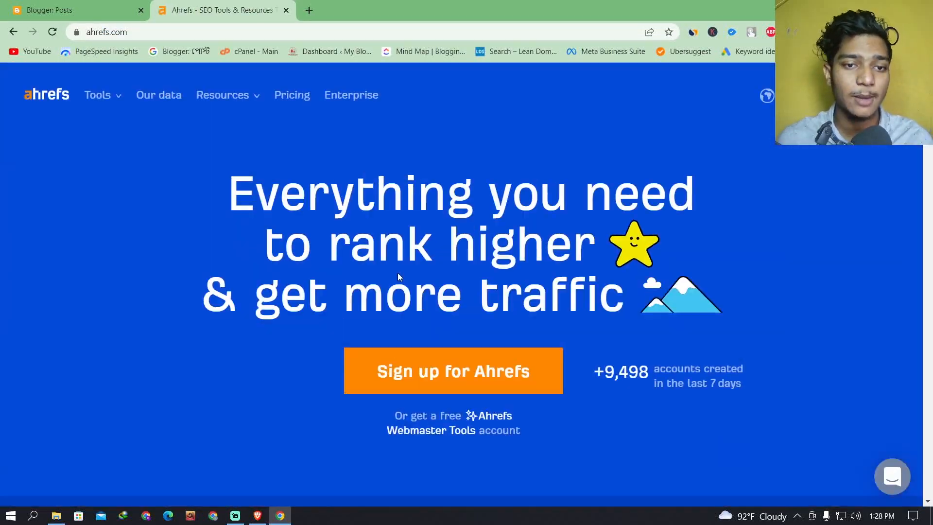
# - Search Google for semrush in a new tab and open the Semrush homepage from the results
pyautogui.click(309, 10)
pyautogui.write('semrush')
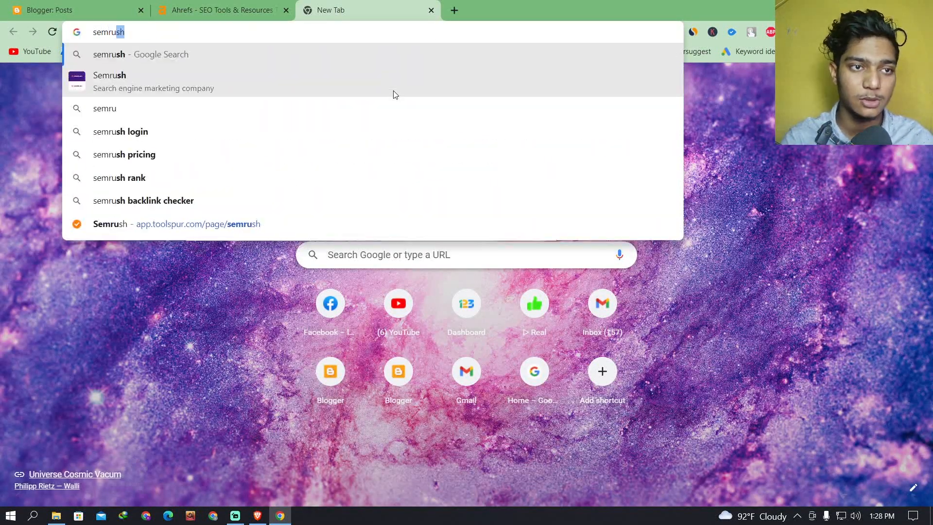
pyautogui.press('Return')
pyautogui.click(170, 198)
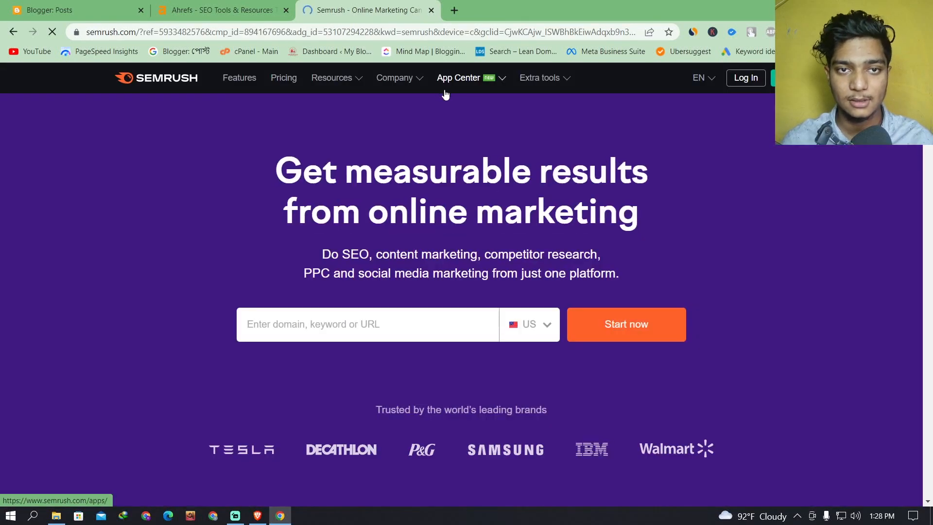
pyautogui.scroll(-3, 453, 269)
pyautogui.scroll(3, 453, 268)
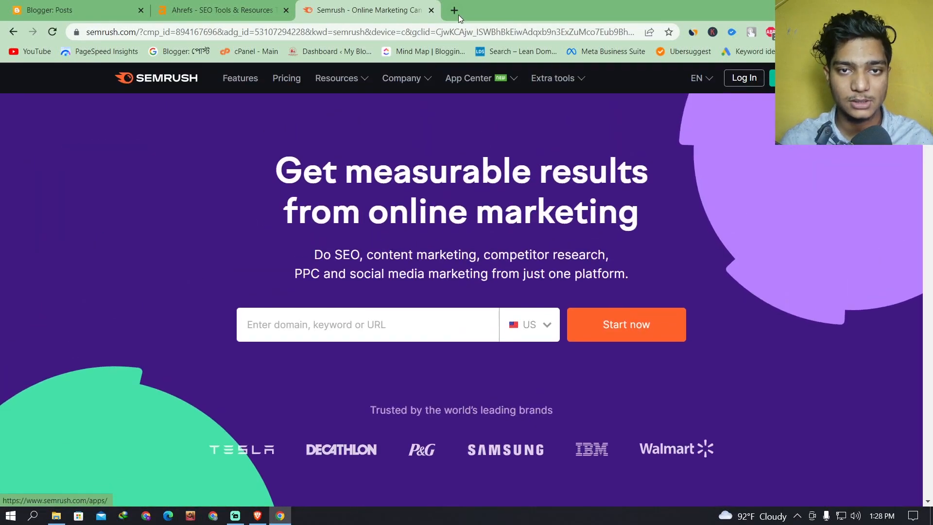
# - Search Google for ubersuggest in another new tab and open the free keyword tool page on neilpatel.com
pyautogui.click(454, 10)
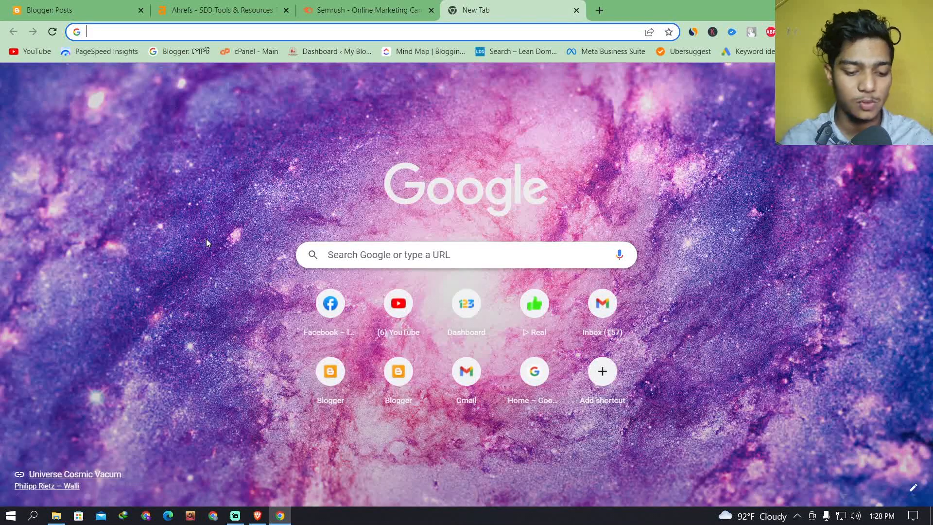
pyautogui.write('u')
pyautogui.press('Down')
pyautogui.press('Down')
pyautogui.press('Return')
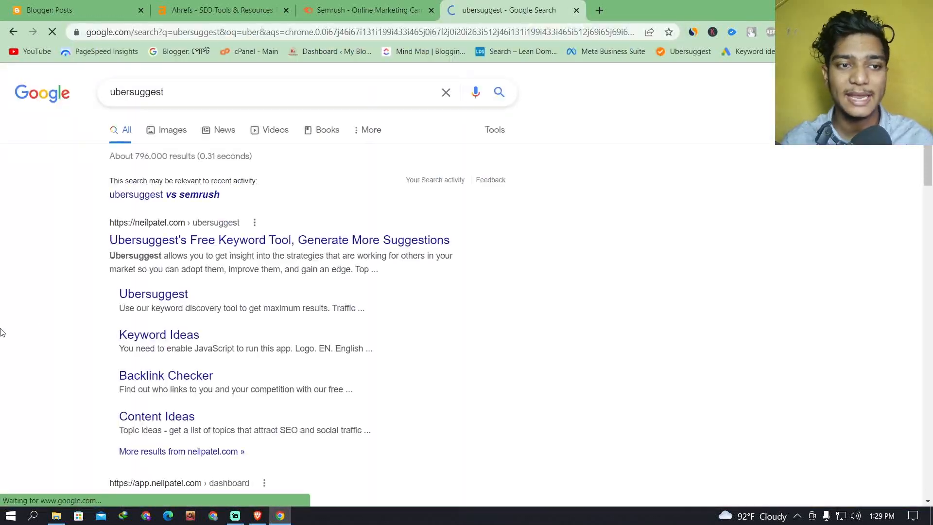
pyautogui.click(245, 237)
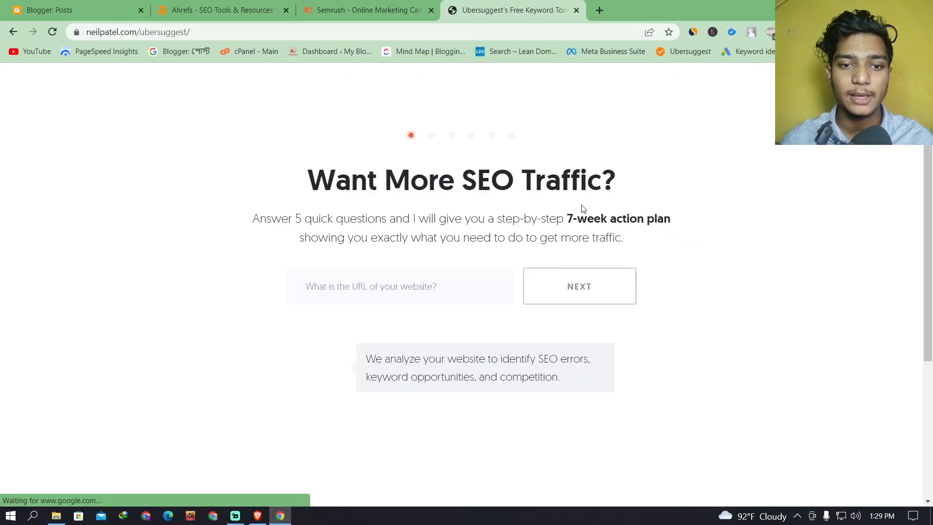
pyautogui.scroll(-4, 571, 301)
pyautogui.hotkey('ctrl', 'shift', 'Tab')
pyautogui.hotkey('ctrl', 'shift', 'Tab')
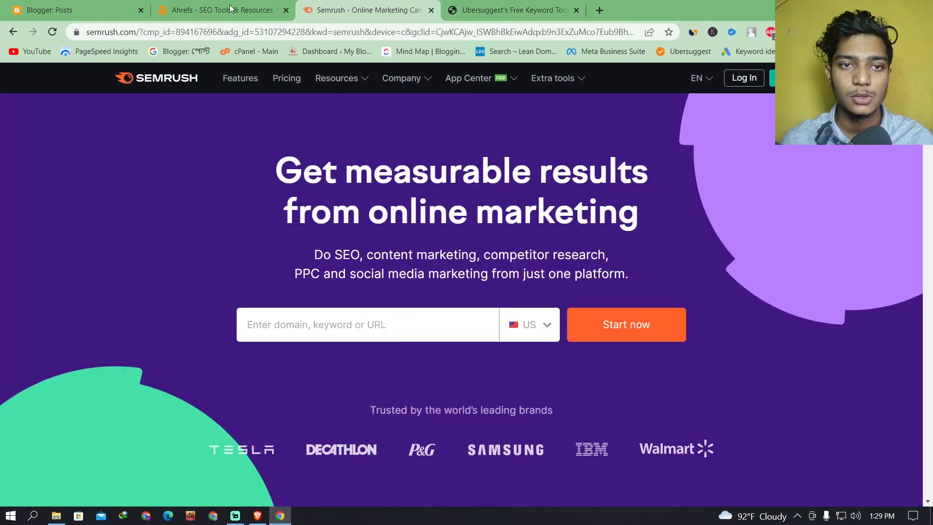
pyautogui.click(514, 6)
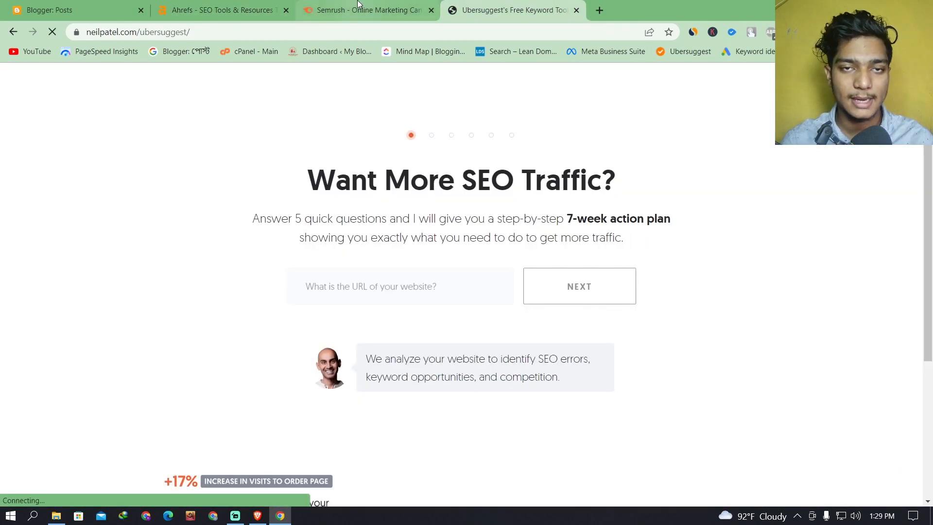
# - Return to the Semrush site, look over its homepage and open its pricing page
pyautogui.hotkey('ctrl', 'shift', 'Tab')
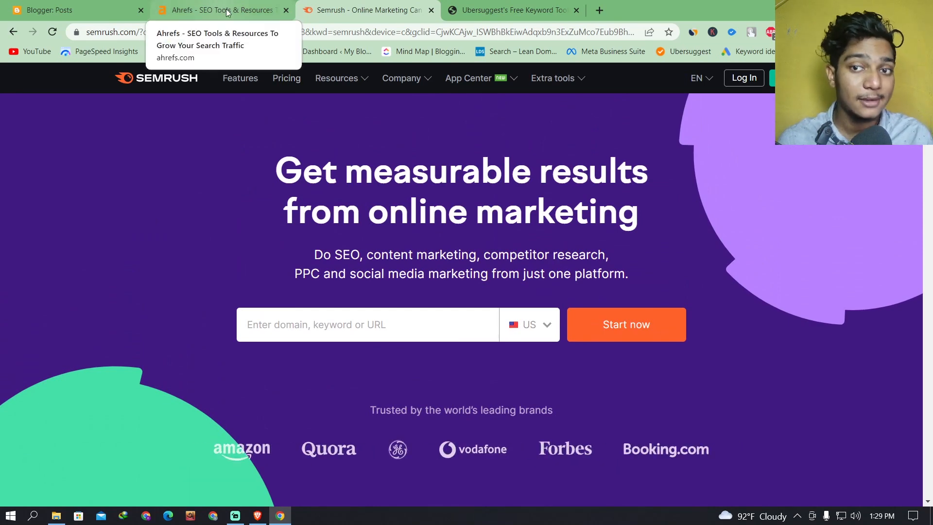
pyautogui.scroll(-1, 720, 277)
pyautogui.scroll(-7, 719, 276)
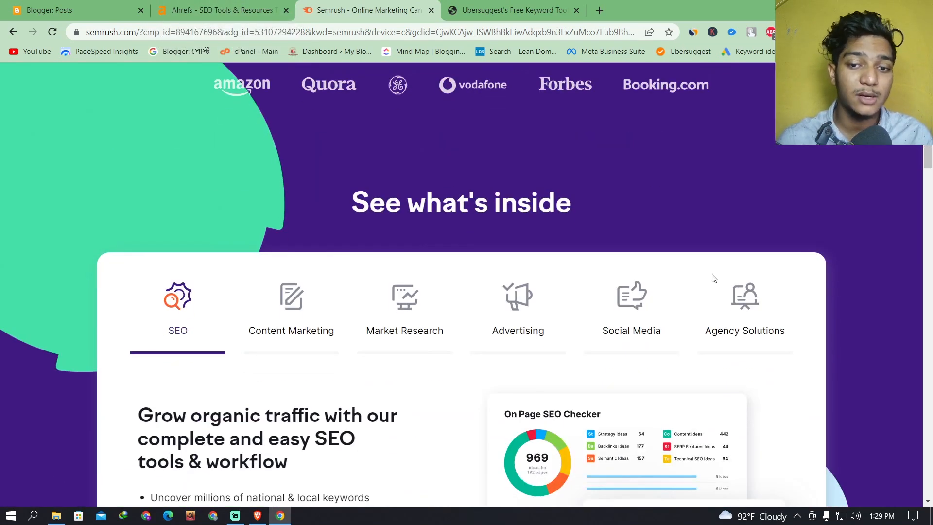
pyautogui.scroll(8, 716, 276)
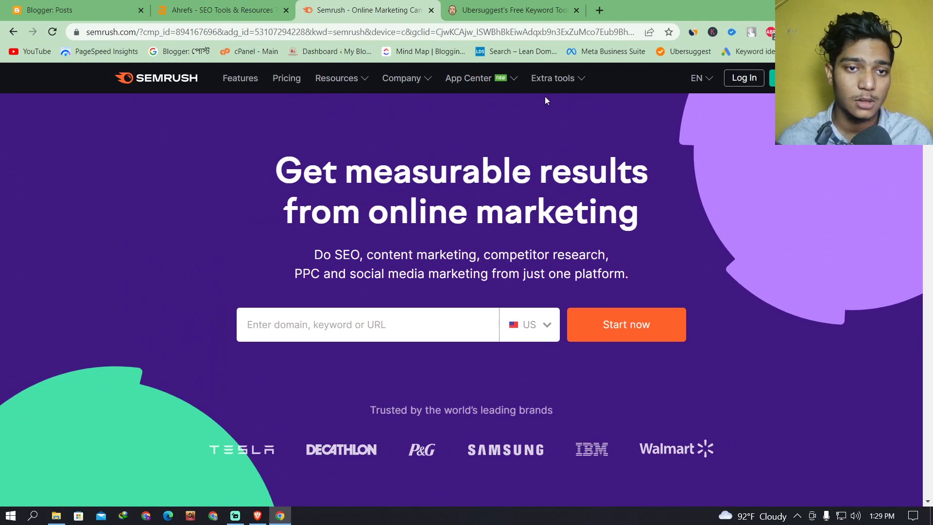
pyautogui.click(291, 79)
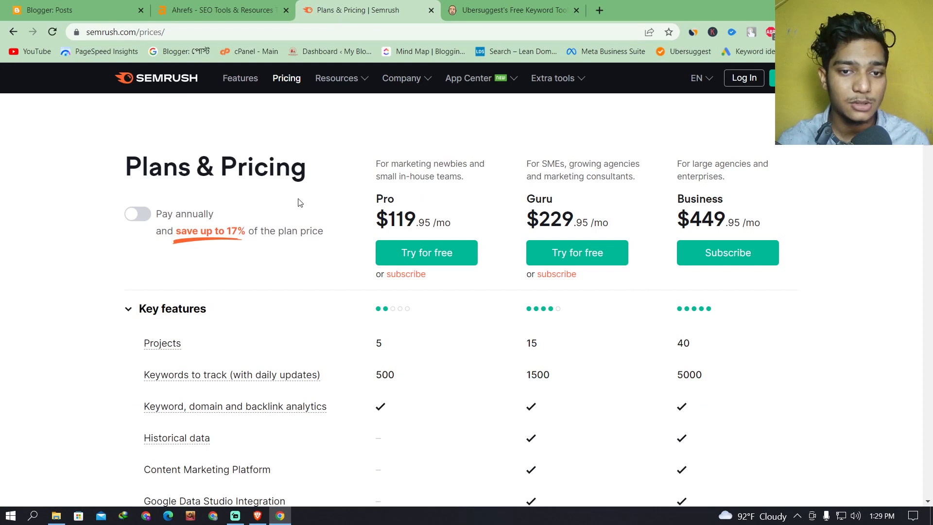
# - Highlight the Semrush Pro plan's monthly price and the description of who it is for
pyautogui.scroll(-1, 340, 216)
pyautogui.scroll(1, 389, 231)
pyautogui.moveTo(452, 223); pyautogui.dragTo(374, 221)
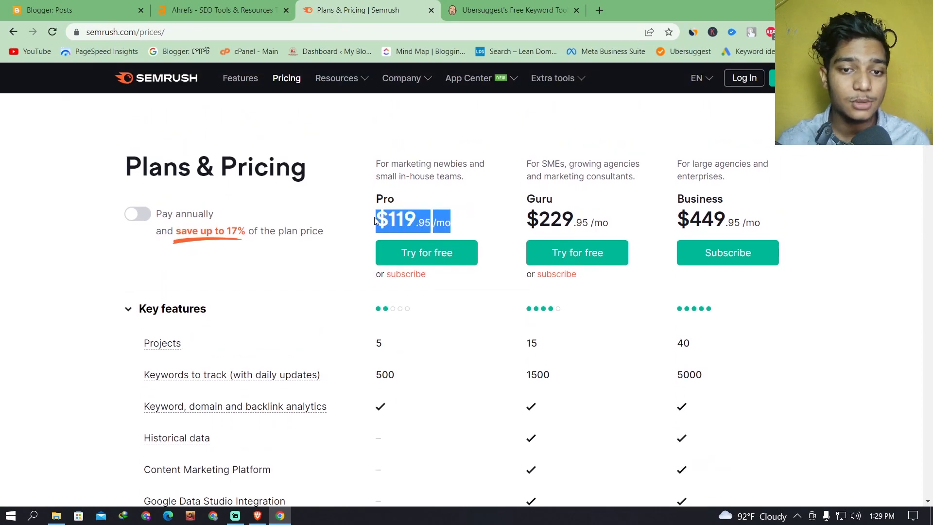
pyautogui.moveTo(451, 222); pyautogui.dragTo(370, 226)
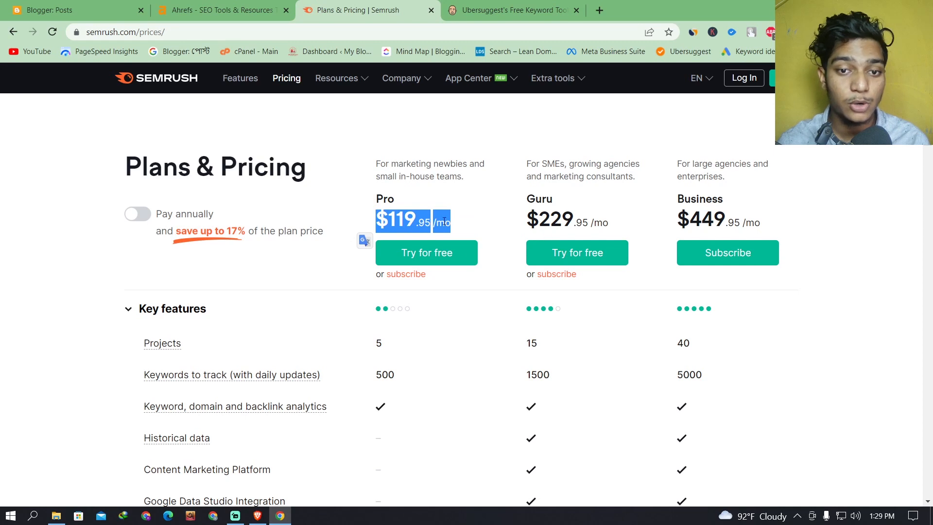
pyautogui.moveTo(479, 183); pyautogui.dragTo(354, 163)
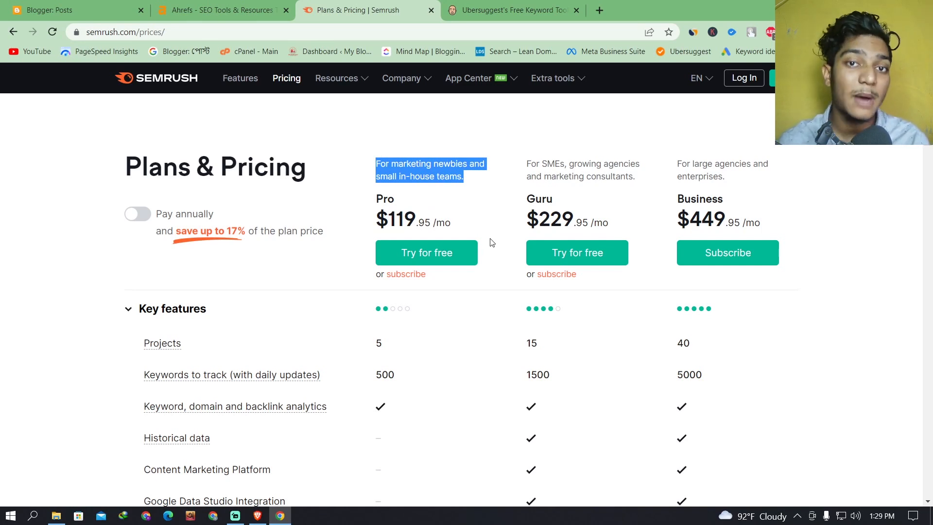
# - Switch to the Ahrefs site and open its plans and pricing page
pyautogui.click(221, 10)
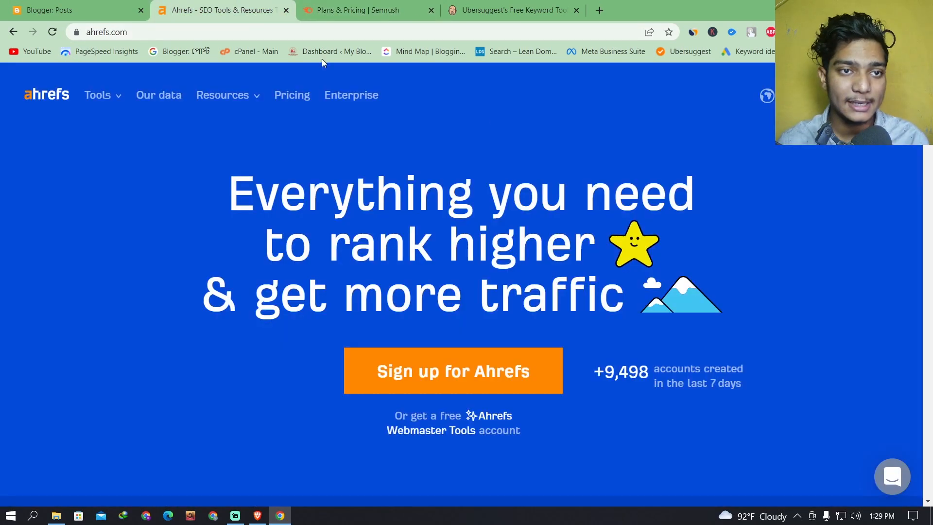
pyautogui.moveTo(232, 101)
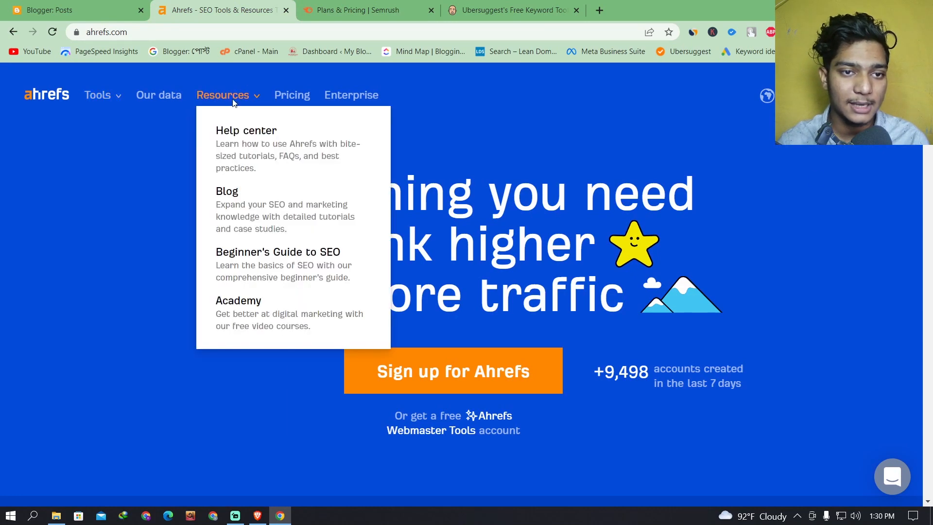
pyautogui.click(297, 98)
pyautogui.scroll(-3, 485, 223)
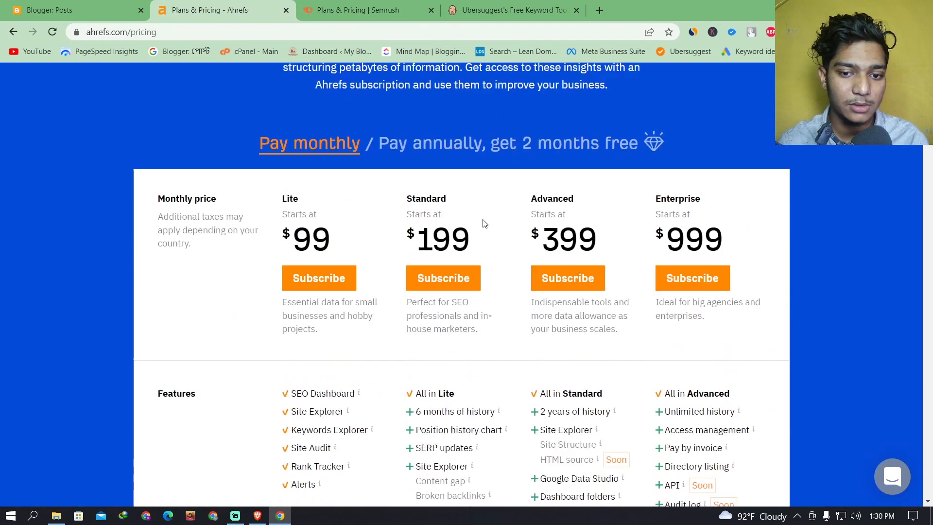
# - Look over the Ahrefs plan table and highlight the Lite plan's monthly price
pyautogui.scroll(-2, 480, 224)
pyautogui.scroll(2, 479, 225)
pyautogui.moveTo(335, 229); pyautogui.dragTo(298, 225)
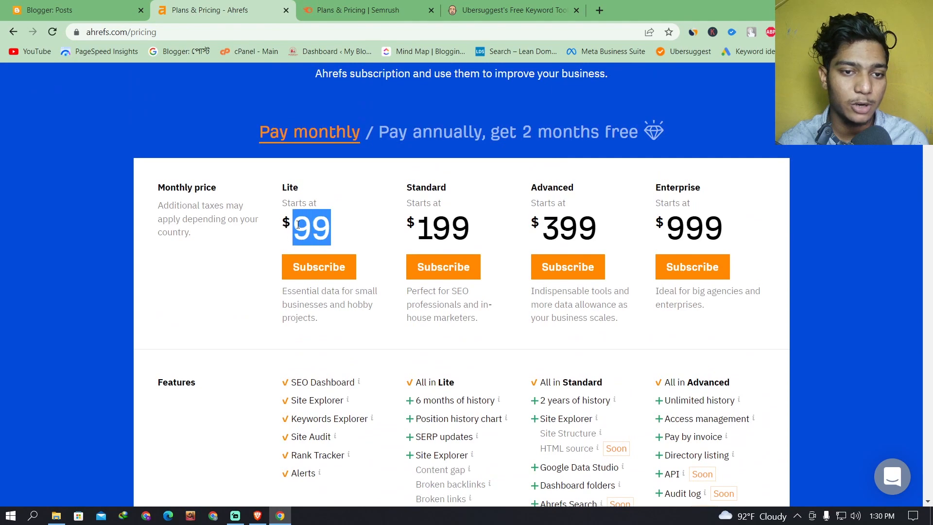
pyautogui.scroll(3, 350, 265)
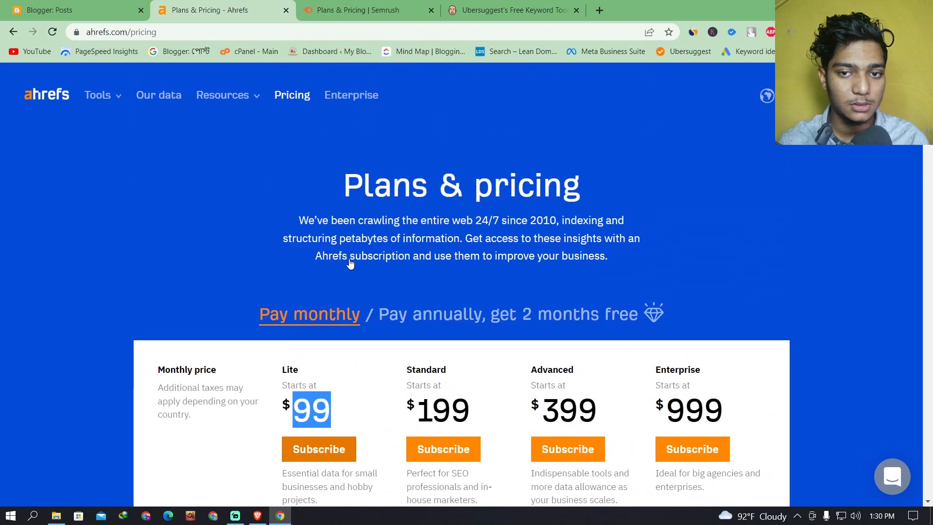
# - Go back to the Semrush pricing page and review the features included in each plan
pyautogui.hotkey('ctrl', 'Tab')
pyautogui.scroll(-3, 433, 252)
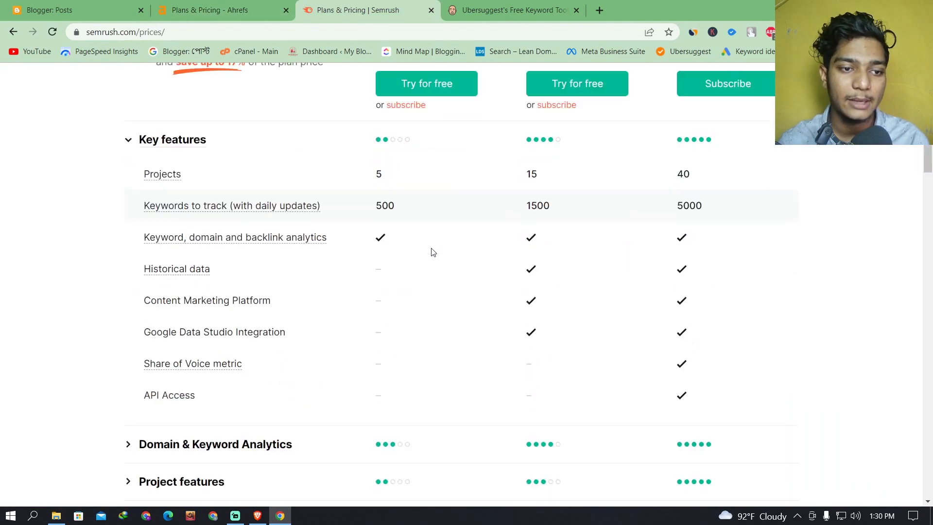
pyautogui.scroll(-8, 433, 252)
pyautogui.scroll(11, 419, 246)
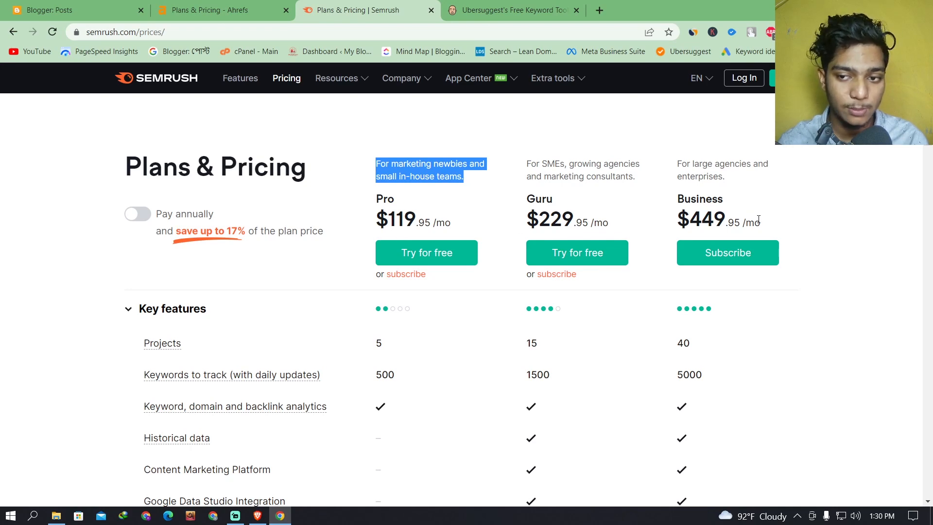
# - Highlight the Semrush Business plan's monthly price and check the features listed beneath it
pyautogui.moveTo(758, 219); pyautogui.dragTo(676, 221)
pyautogui.scroll(-3, 713, 325)
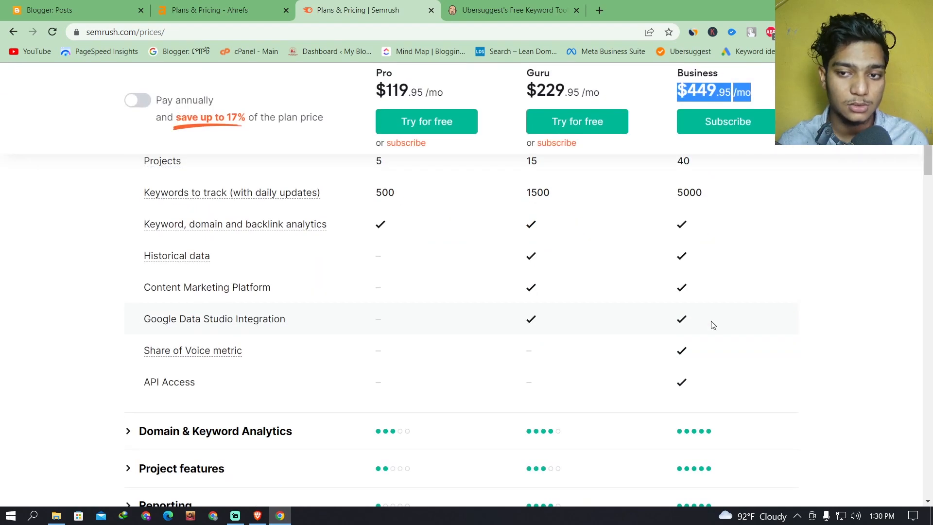
pyautogui.scroll(3, 713, 325)
pyautogui.click(724, 197)
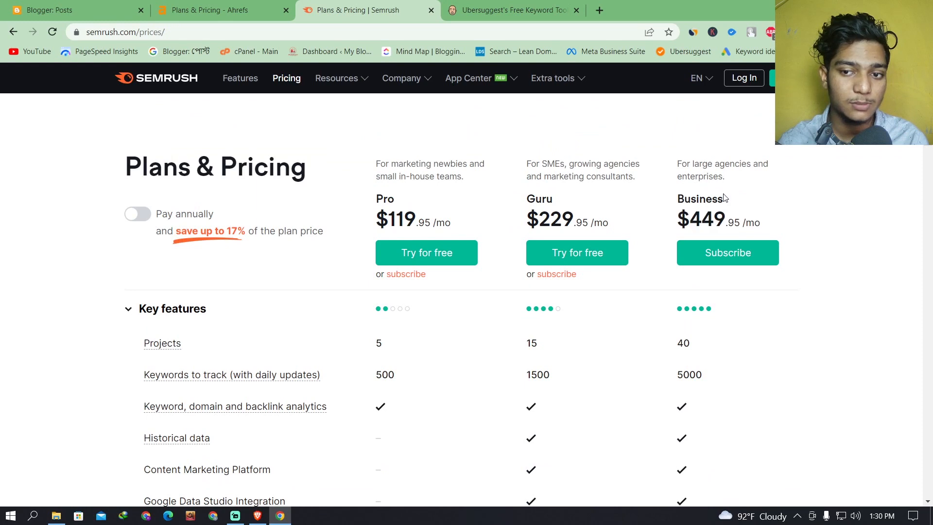
pyautogui.moveTo(768, 225); pyautogui.dragTo(788, 231)
pyautogui.click(784, 218)
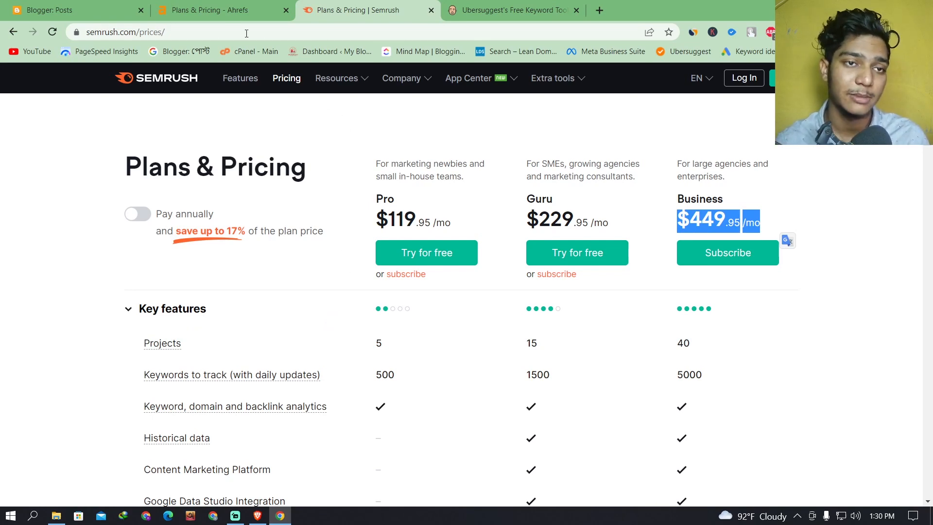
# - Revisit the Ahrefs pricing page, return to the Ubersuggest page and dismiss the site's notification request
pyautogui.click(235, 13)
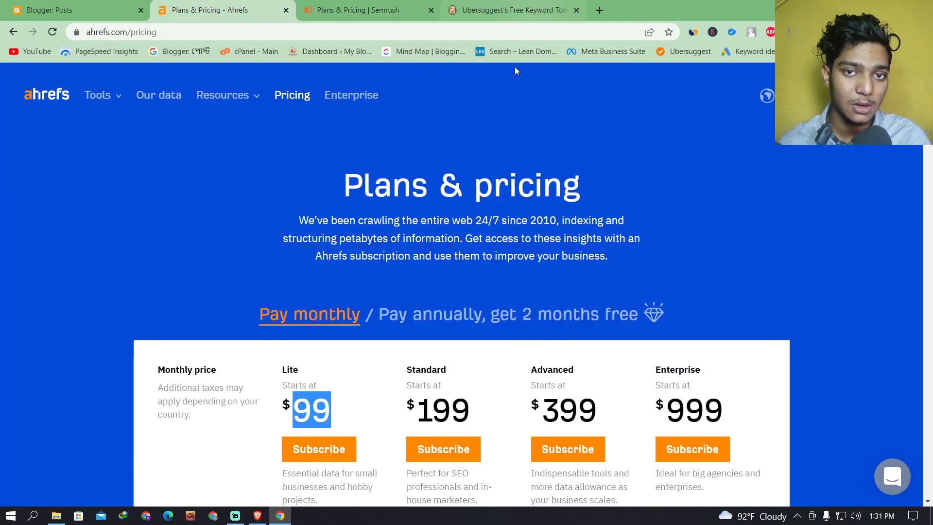
pyautogui.click(510, 10)
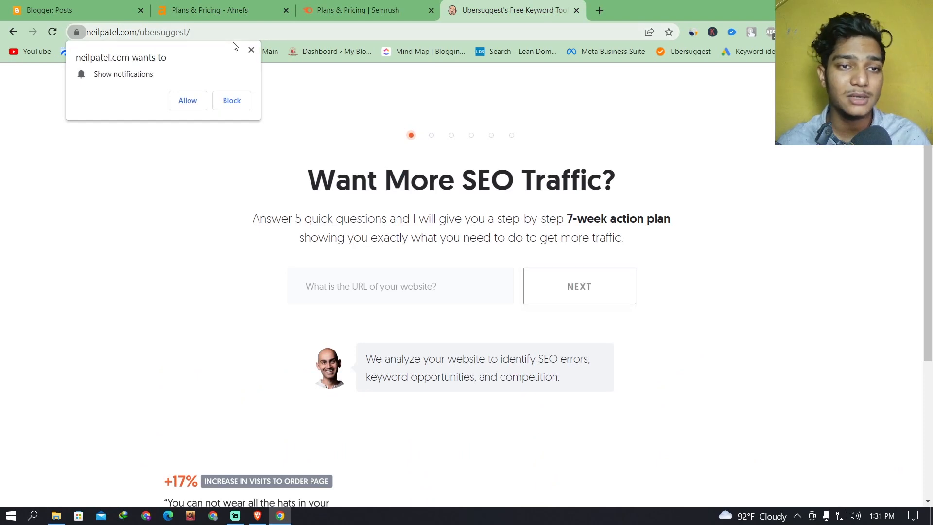
pyautogui.click(251, 49)
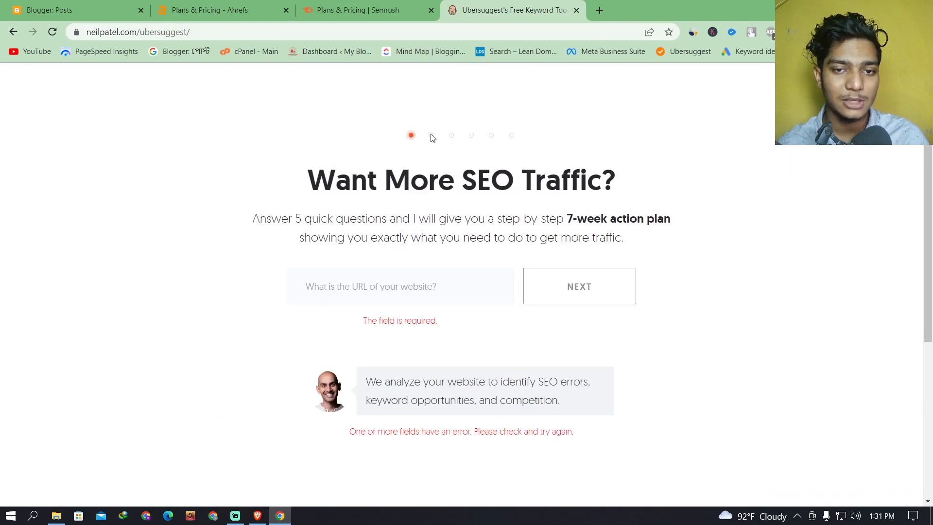
# - Dismiss the SEO traffic questionnaire and bring up the recent entries in Ubersuggest's domain or keyword search field
pyautogui.click(897, 90)
pyautogui.scroll(-4, 627, 272)
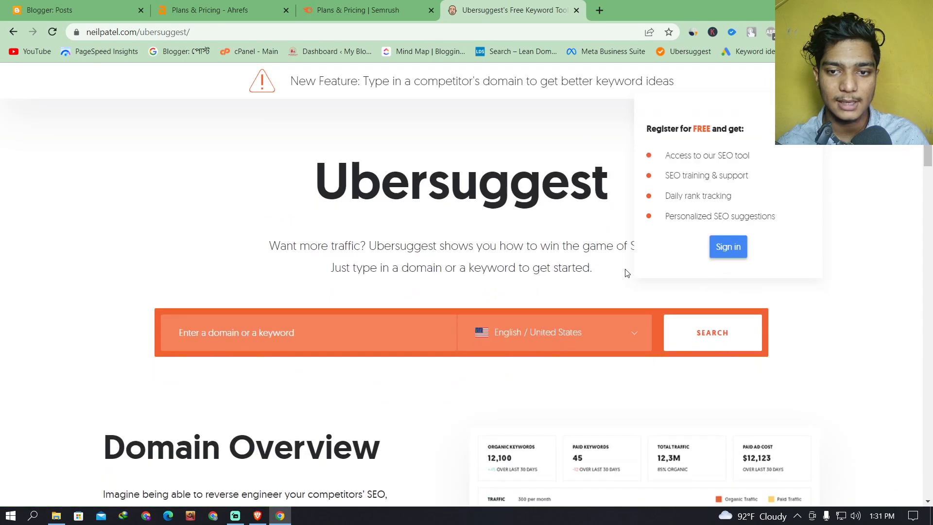
pyautogui.scroll(2, 627, 273)
pyautogui.click(253, 254)
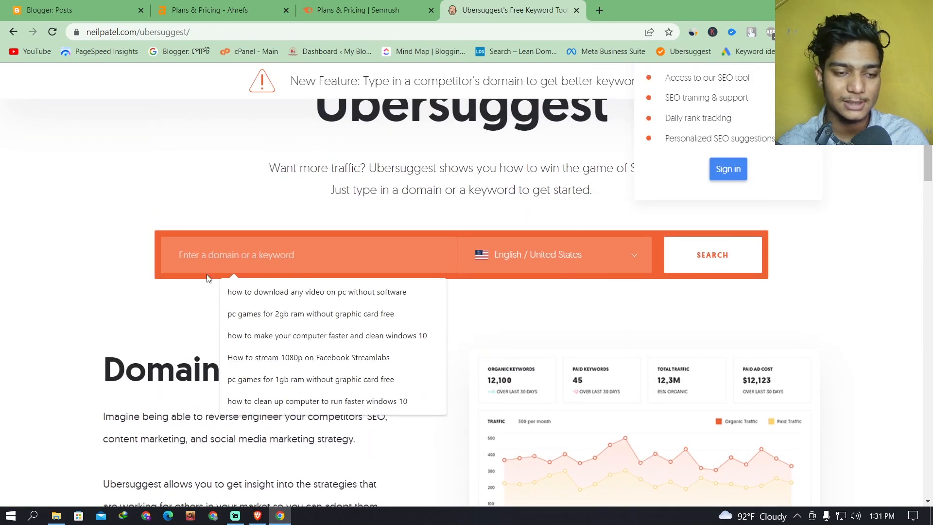
# - Highlight the benefits listed for free Ubersuggest registration and look over the Domain Overview section
pyautogui.scroll(3, 802, 172)
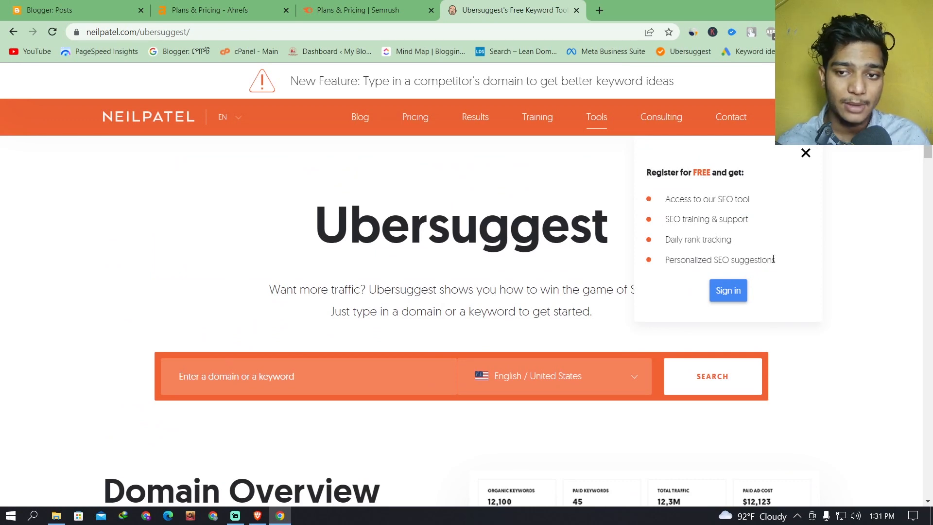
pyautogui.moveTo(773, 259); pyautogui.dragTo(672, 183)
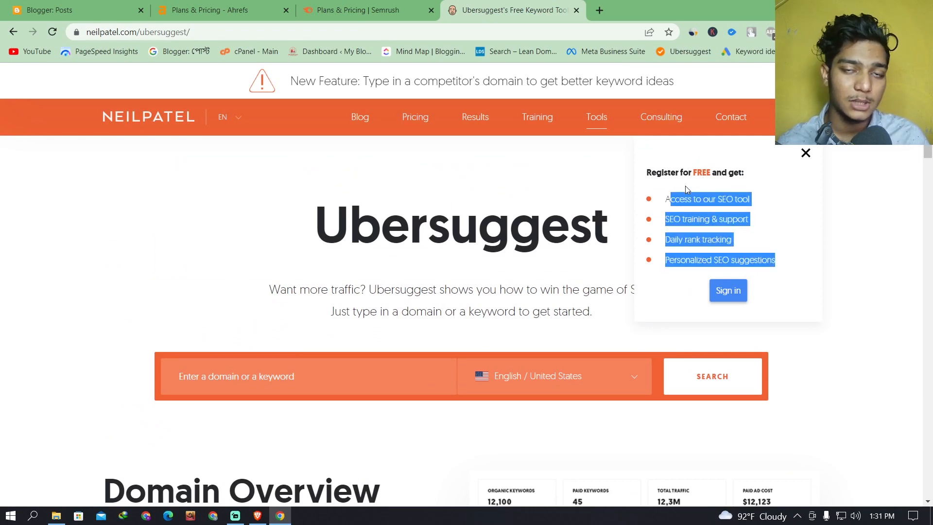
pyautogui.scroll(-5, 686, 189)
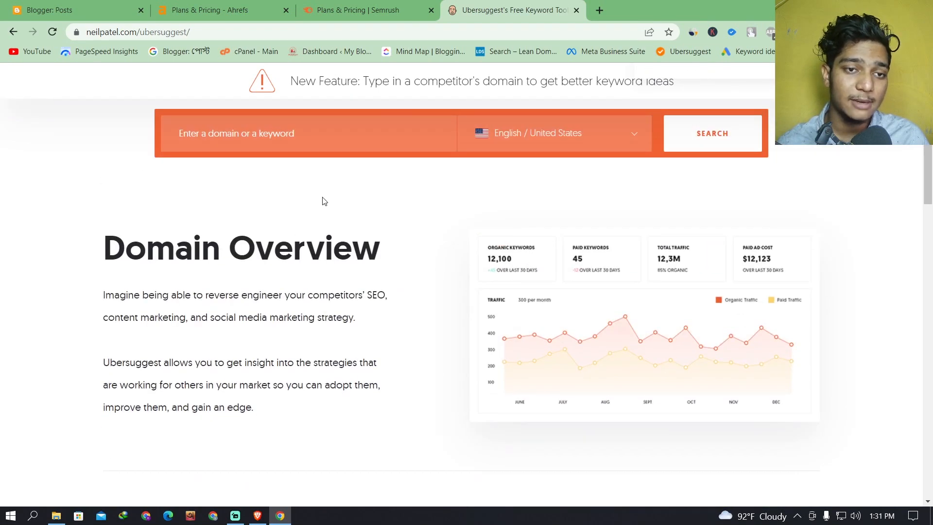
pyautogui.scroll(5, 324, 201)
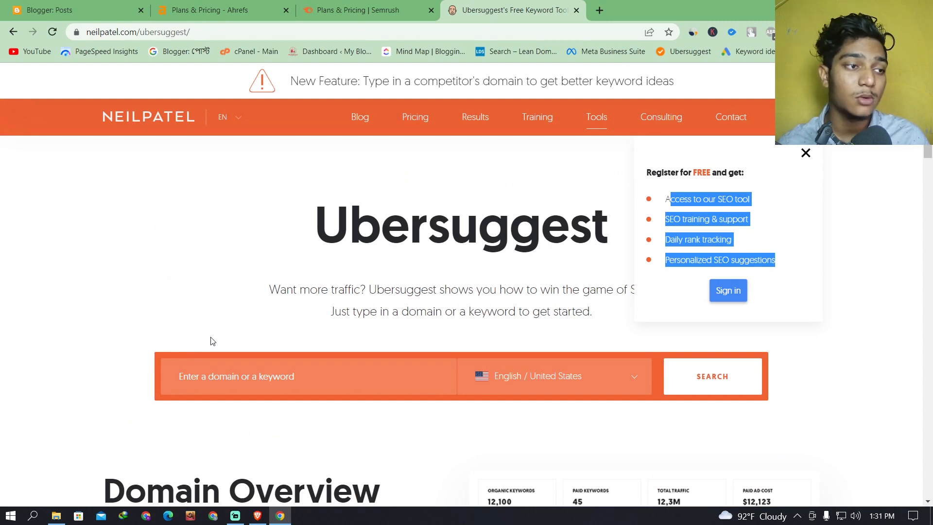
# - Revisit the Semrush pricing and Ubersuggest pages, and look through the Ahrefs plans and pricing page
pyautogui.click(360, 10)
pyautogui.click(204, 9)
pyautogui.click(348, 10)
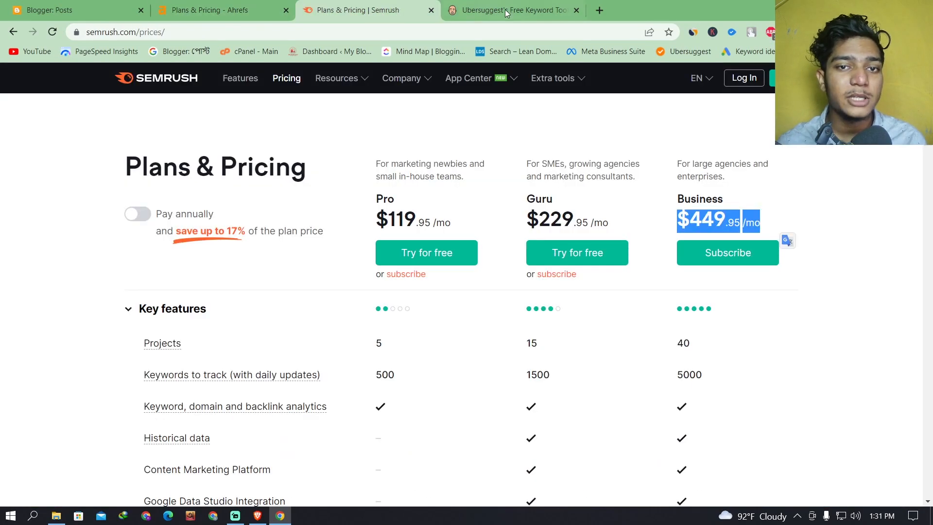
pyautogui.click(493, 9)
pyautogui.click(335, 10)
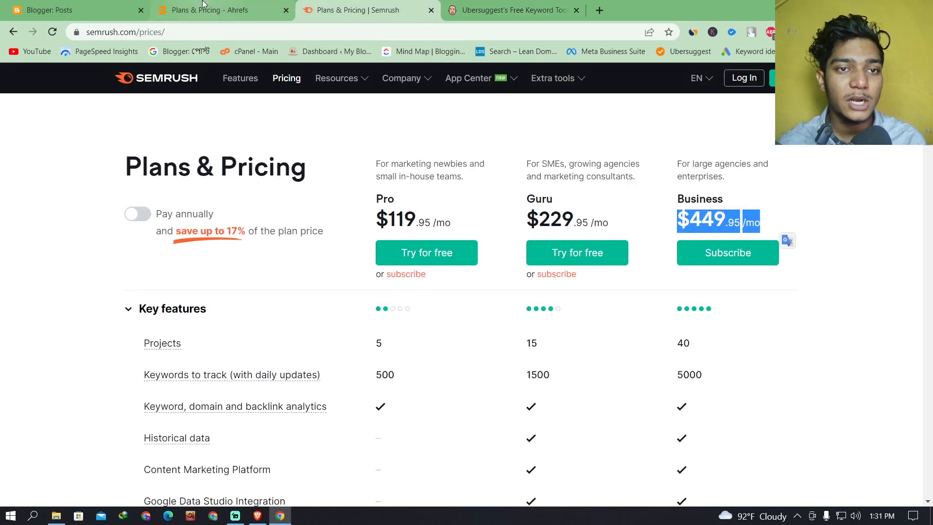
pyautogui.click(204, 9)
pyautogui.scroll(-5, 321, 213)
pyautogui.scroll(-5, 321, 212)
pyautogui.scroll(10, 438, 245)
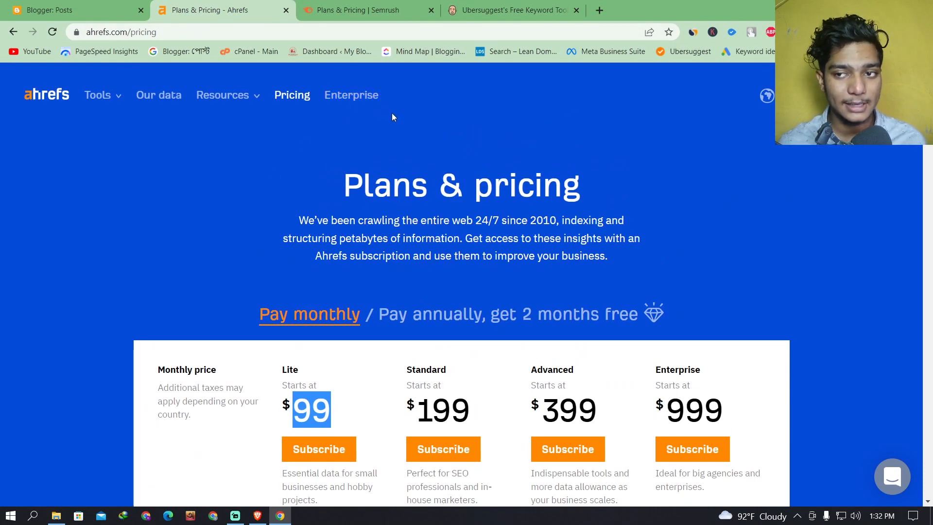
# - Sign up for Semrush from its pricing page with a Google account and choose SEO as the area of interest
pyautogui.click(370, 10)
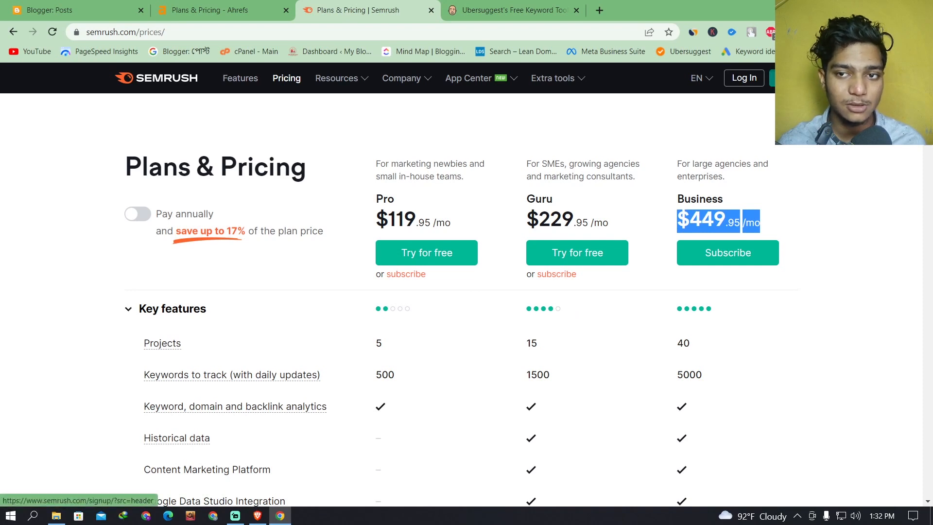
pyautogui.click(747, 78)
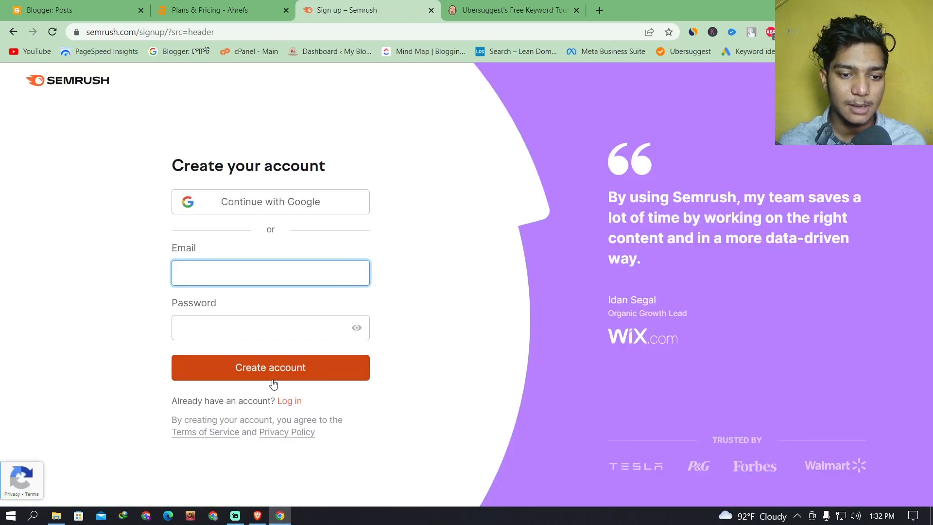
pyautogui.click(305, 215)
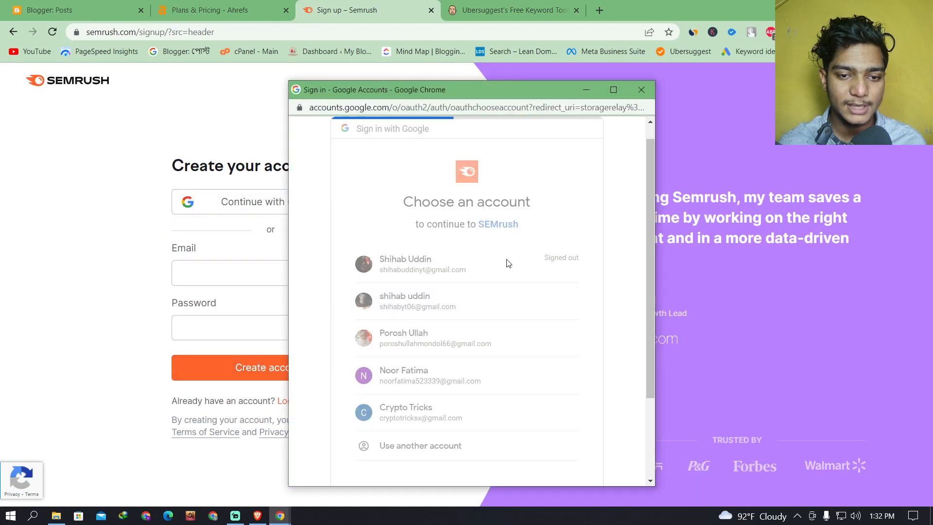
pyautogui.click(507, 262)
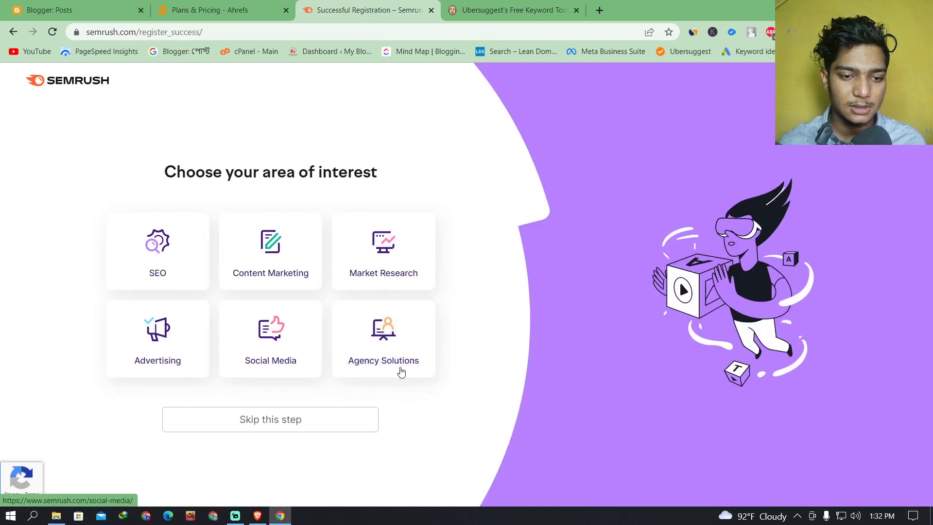
pyautogui.click(171, 263)
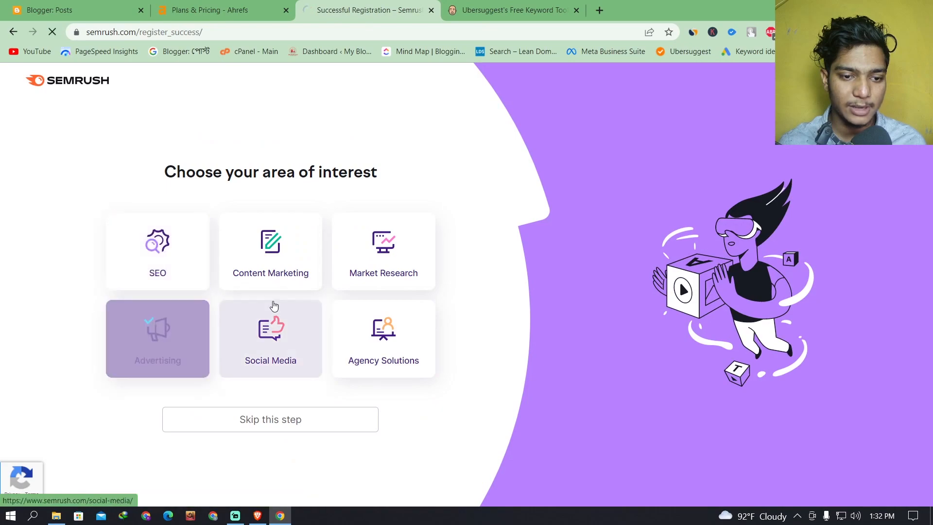
# - Look through the tools described on the Semrush SEO Toolkit page, including Keyword Overview and Traffic Analytics
pyautogui.scroll(-6, 458, 275)
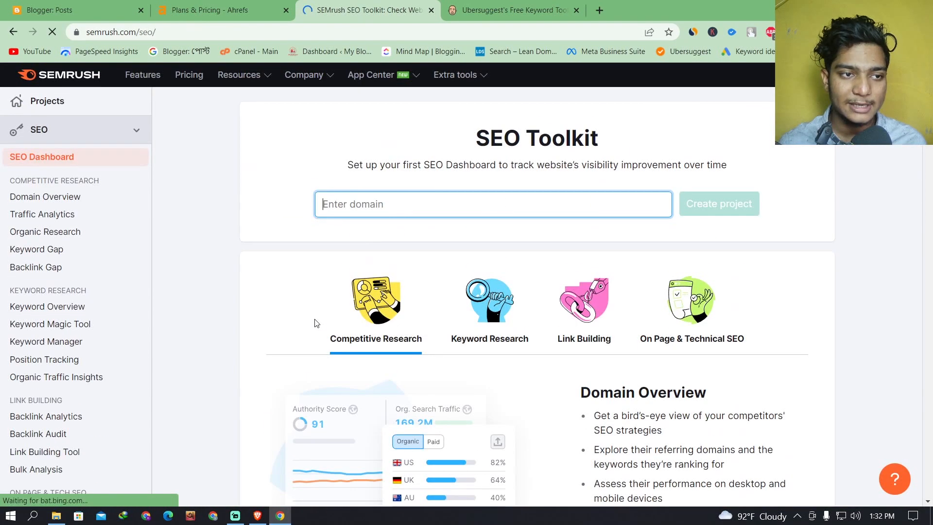
pyautogui.scroll(-10, 322, 156)
pyautogui.scroll(-5, 289, 267)
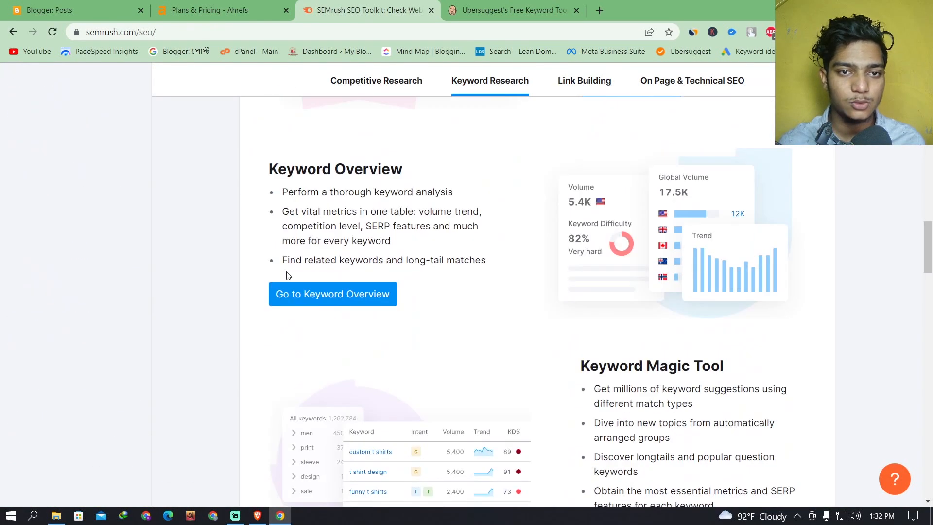
pyautogui.scroll(15, 287, 272)
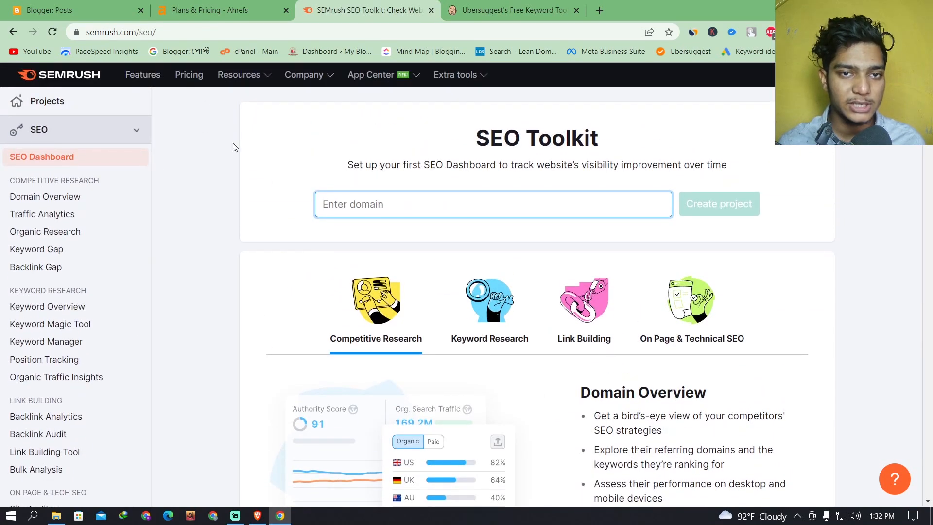
pyautogui.scroll(-5, 531, 265)
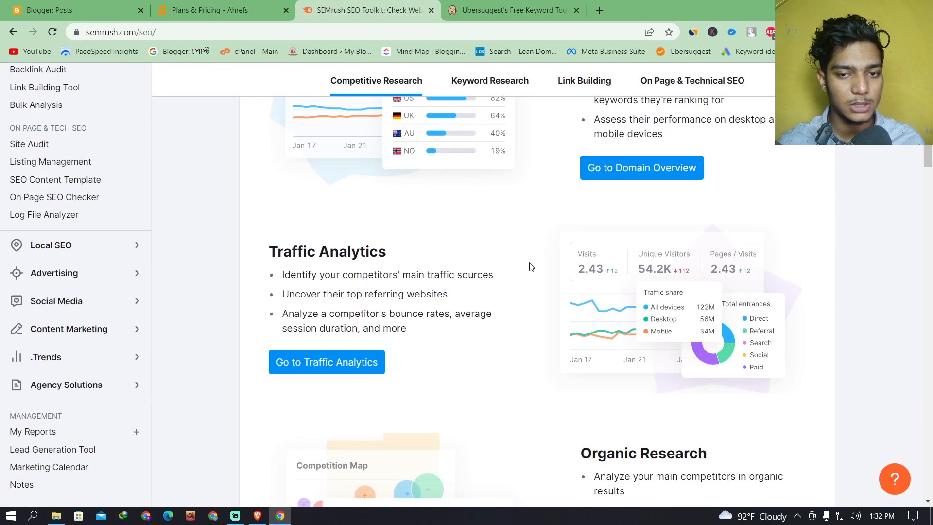
pyautogui.scroll(5, 383, 194)
# - Return to the Ubersuggest page, close the free registration popup and look at the search box and Domain Overview
pyautogui.click(474, 10)
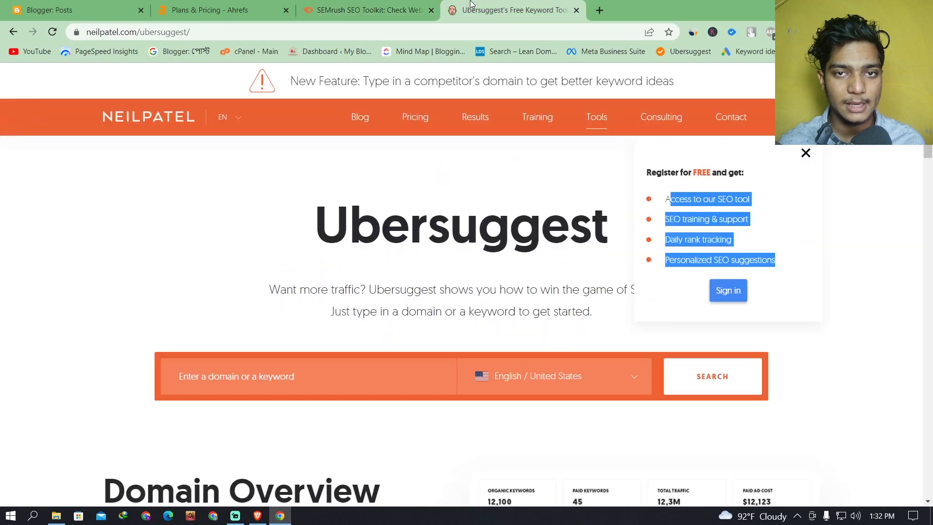
pyautogui.scroll(1, 483, 340)
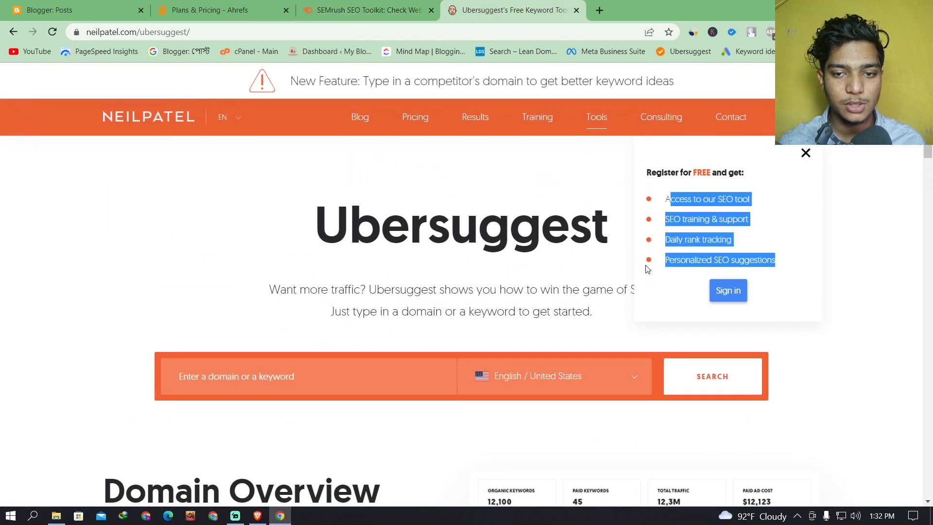
pyautogui.click(805, 155)
pyautogui.scroll(-5, 381, 277)
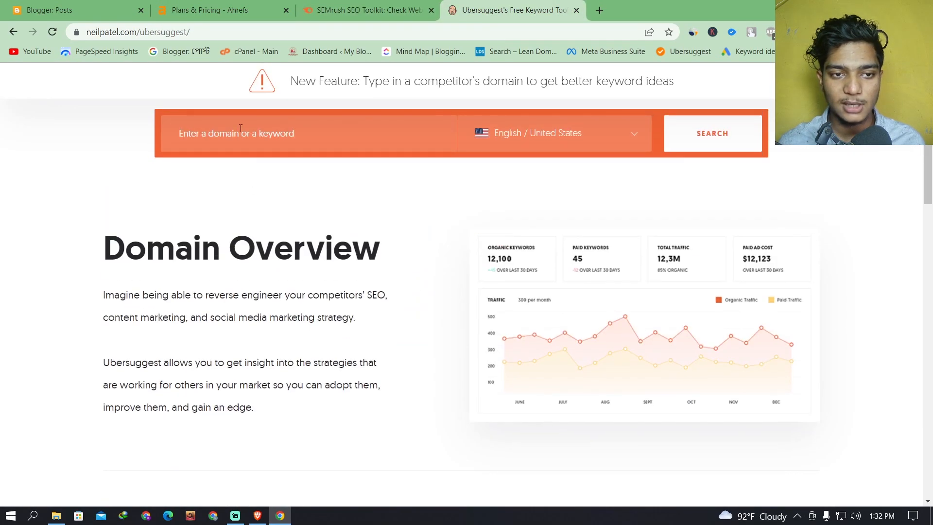
pyautogui.scroll(1, 437, 243)
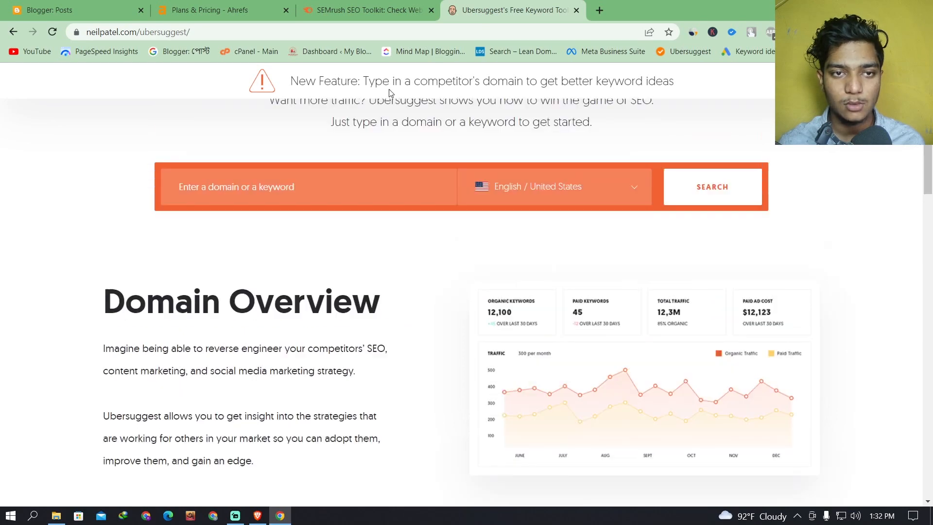
# - Revisit the Semrush SEO Toolkit, Ubersuggest and Ahrefs pages for comparison and open a blank browser tab
pyautogui.click(364, 10)
pyautogui.click(478, 6)
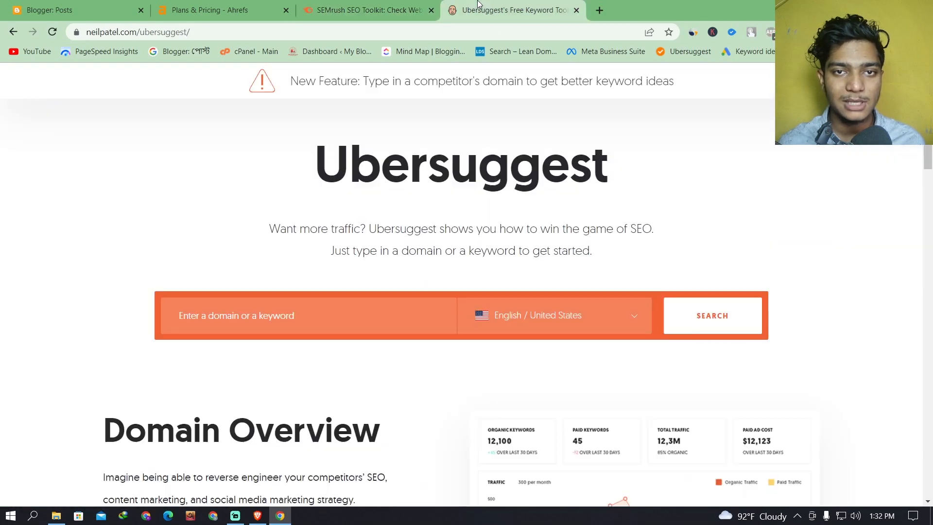
pyautogui.click(382, 12)
pyautogui.click(482, 4)
pyautogui.click(387, 6)
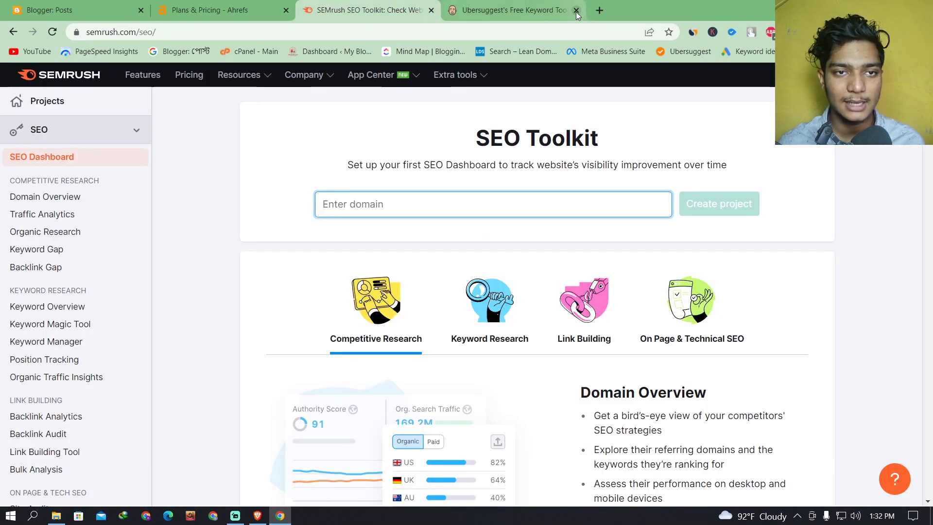
pyautogui.click(599, 10)
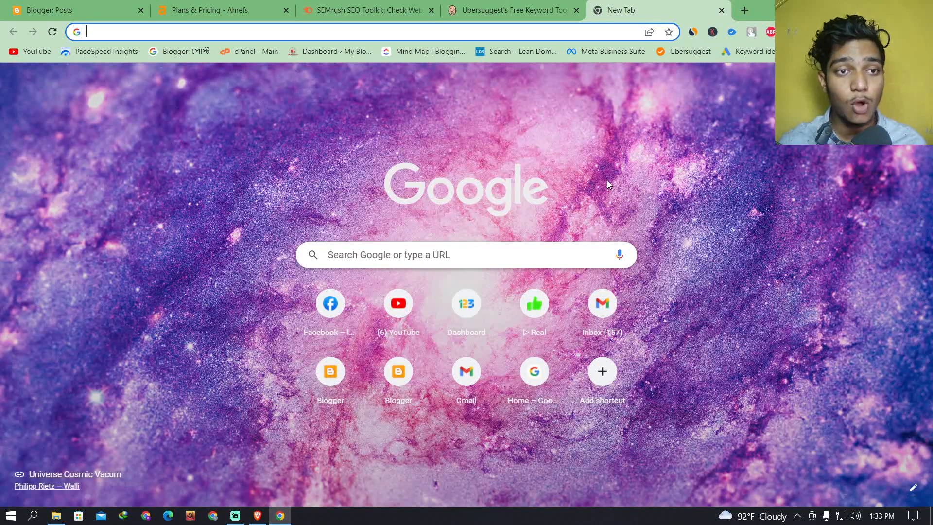
pyautogui.click(341, 7)
pyautogui.click(494, 7)
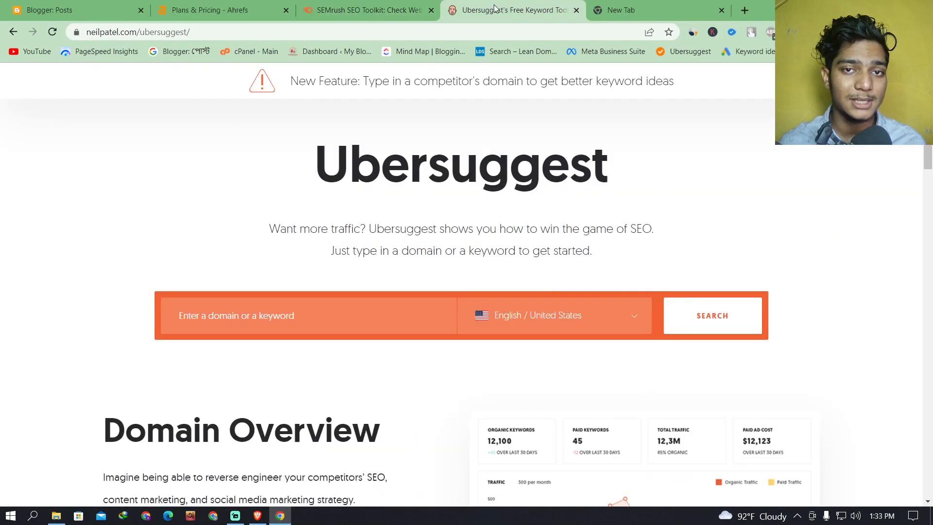
pyautogui.click(343, 5)
pyautogui.click(493, 6)
pyautogui.click(343, 6)
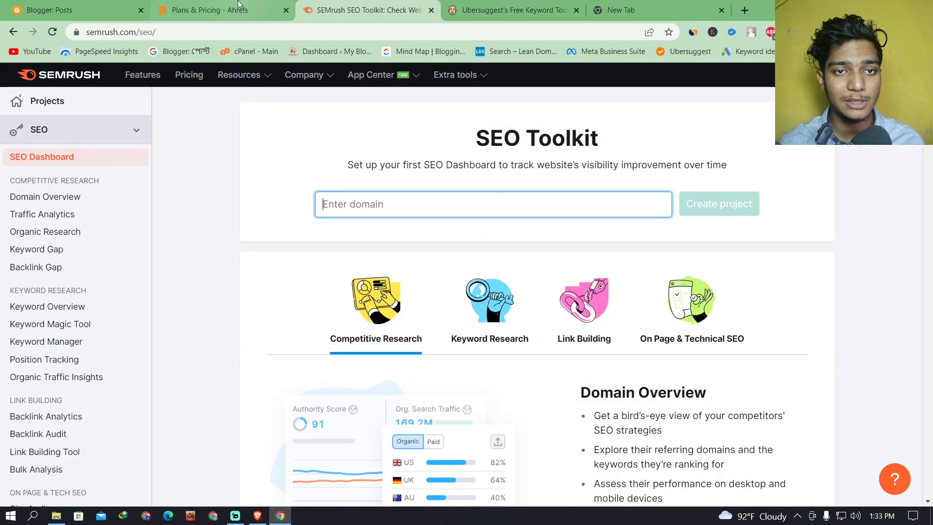
pyautogui.click(238, 5)
# - Open groupseotool.com in the blank tab and sign in to the saved account by entering the image verification code
pyautogui.click(620, 10)
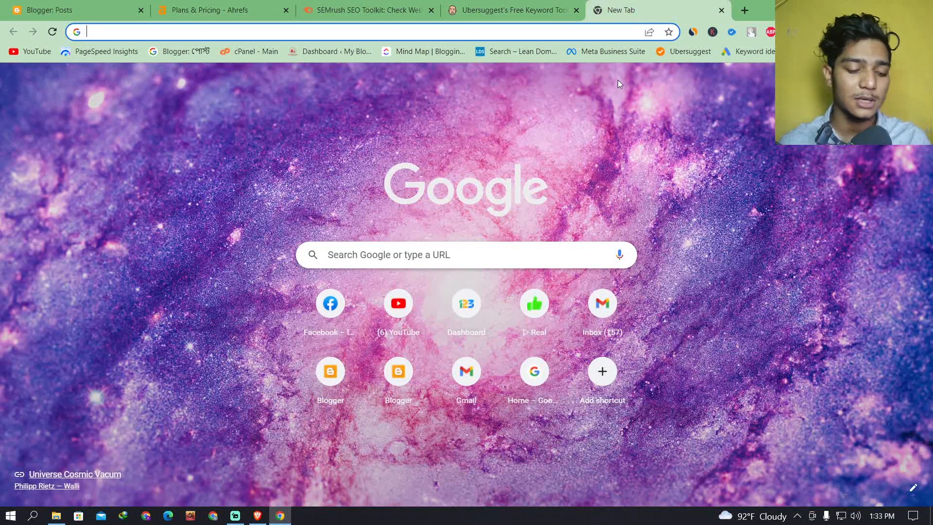
pyautogui.write('grou')
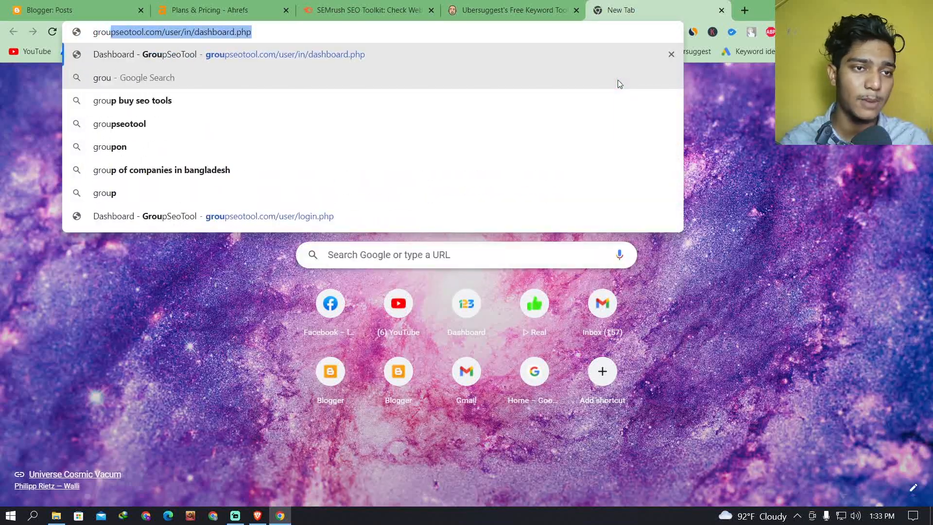
pyautogui.press('Return')
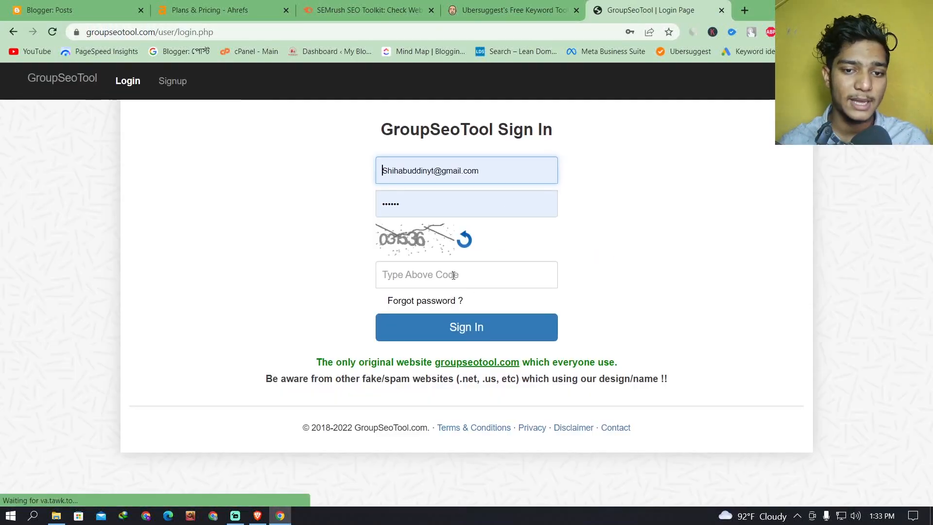
pyautogui.click(439, 281)
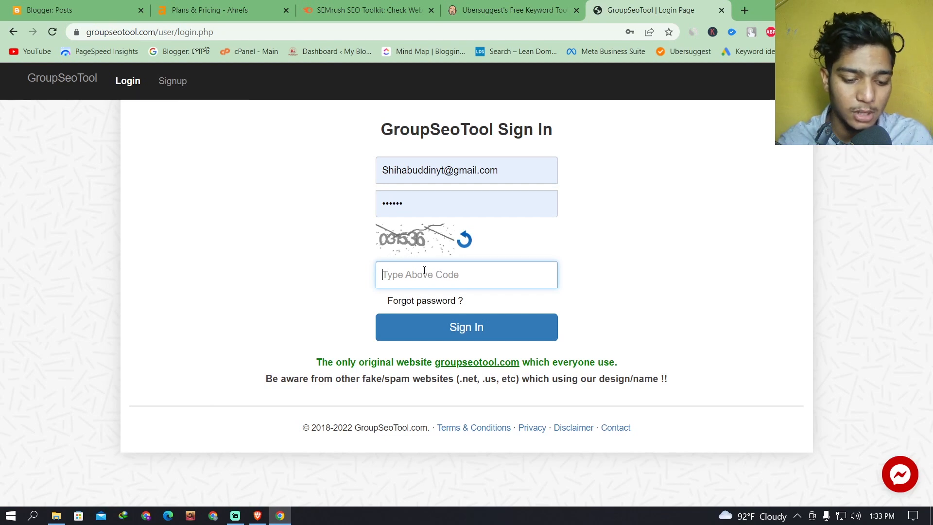
pyautogui.write('031536')
pyautogui.click(493, 337)
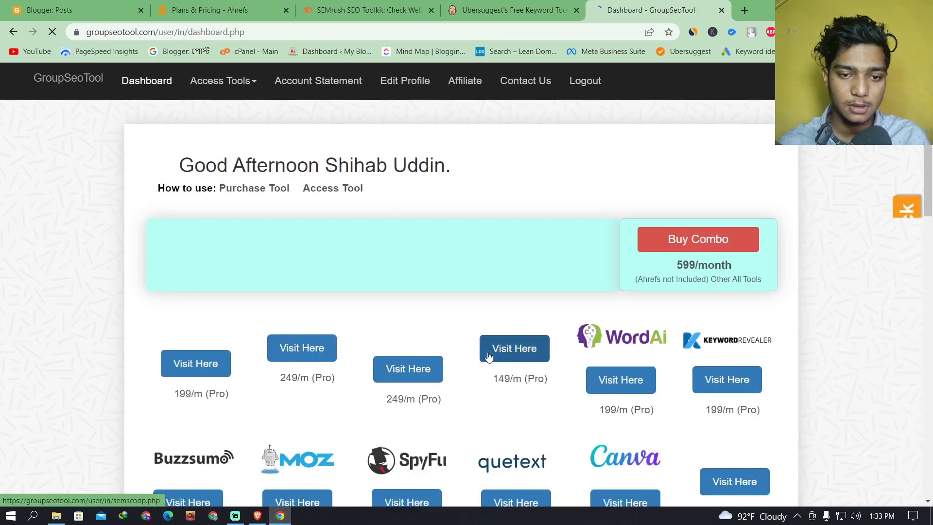
# - Check the monthly tool prices on the GroupSeoTool dashboard, including Semrush, and go back to the Semrush SEO Toolkit page
pyautogui.scroll(-2, 597, 392)
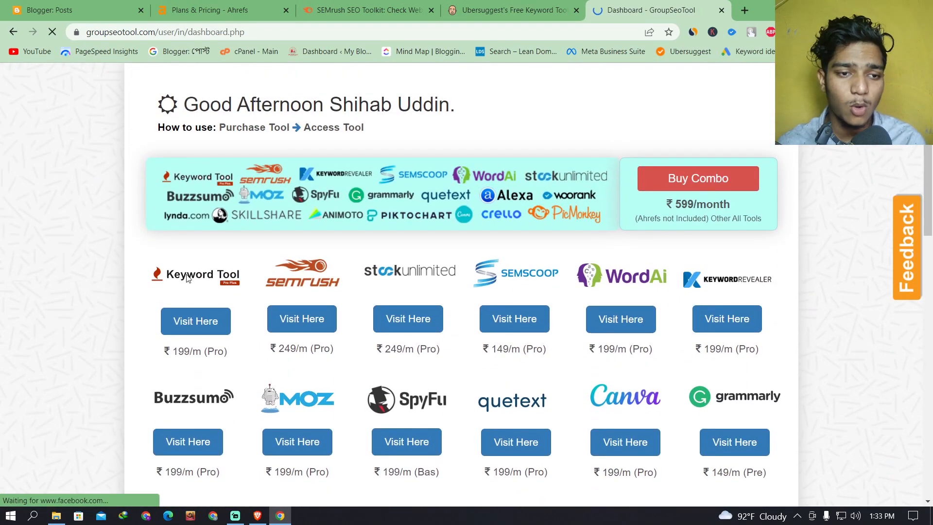
pyautogui.scroll(-1, 506, 377)
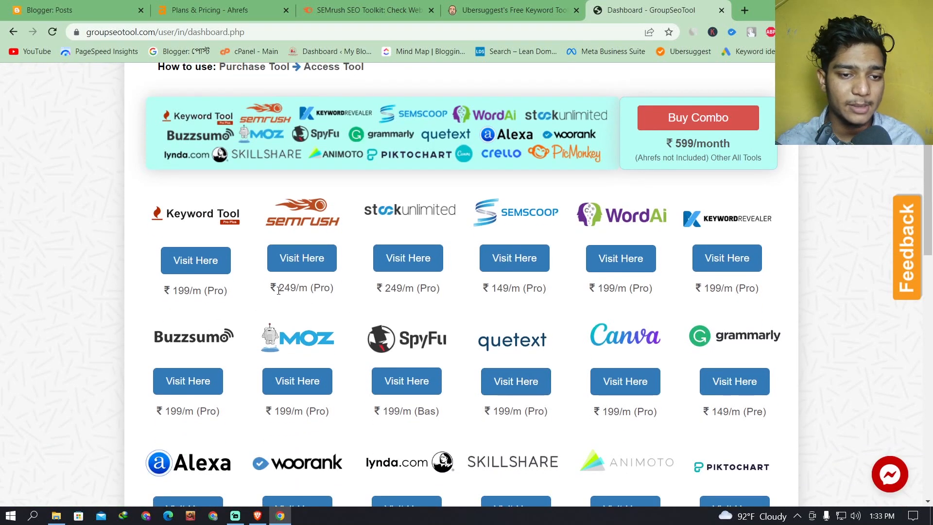
pyautogui.click(302, 257)
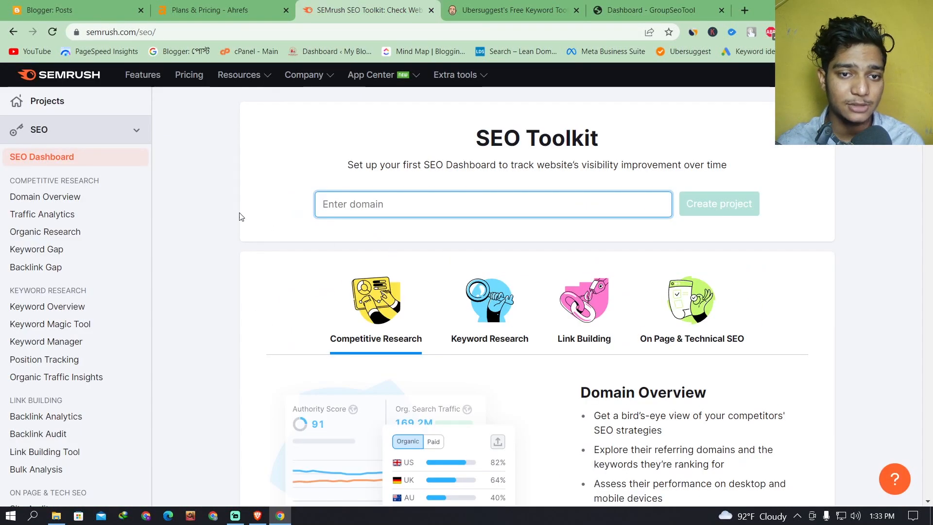
# - Return to the GroupSeoTool dashboard, highlight Semrush's monthly Pro price and dismiss the support chat popup
pyautogui.click(651, 9)
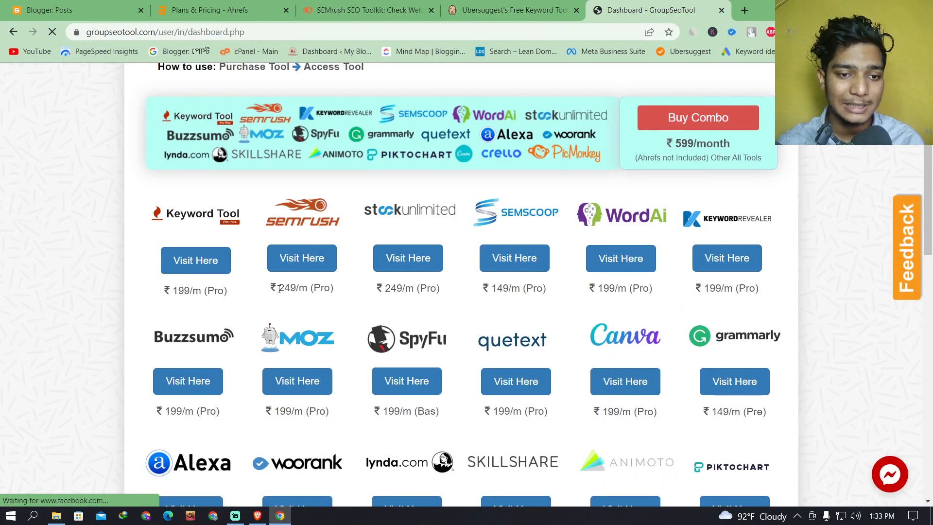
pyautogui.moveTo(279, 290)
pyautogui.mouseDown()
pyautogui.moveTo(310, 290)
pyautogui.moveTo(271, 290)
pyautogui.mouseUp()
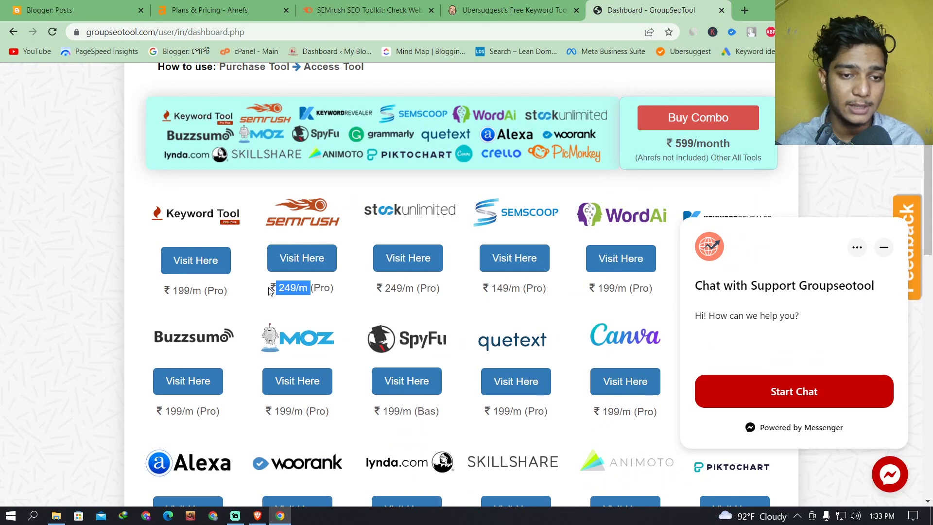
pyautogui.click(322, 288)
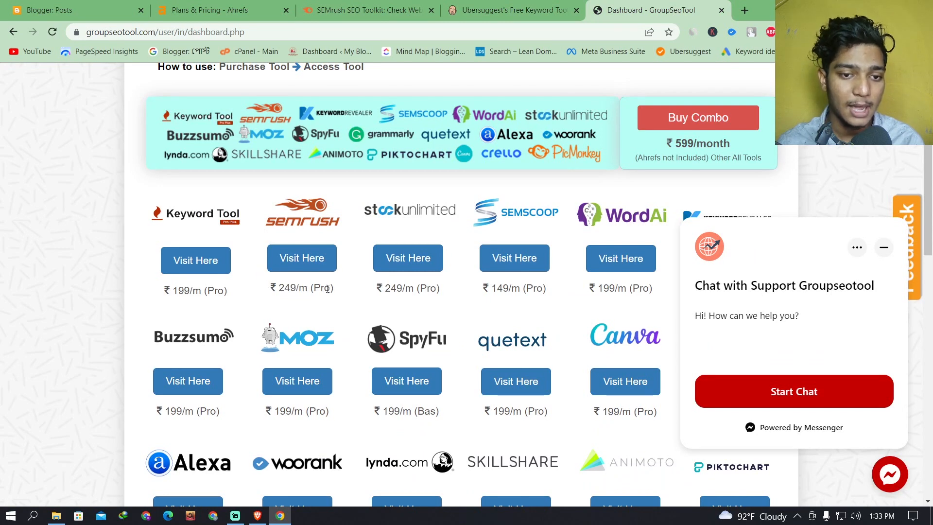
pyautogui.moveTo(333, 288); pyautogui.dragTo(260, 292)
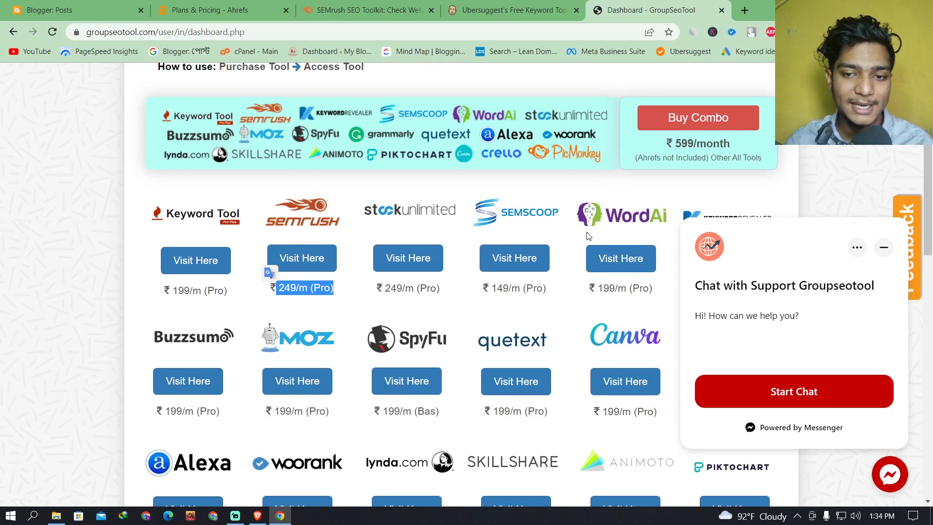
pyautogui.click(883, 247)
# - Look through the full list of tools and their monthly prices on the GroupSeoTool dashboard
pyautogui.scroll(-4, 463, 422)
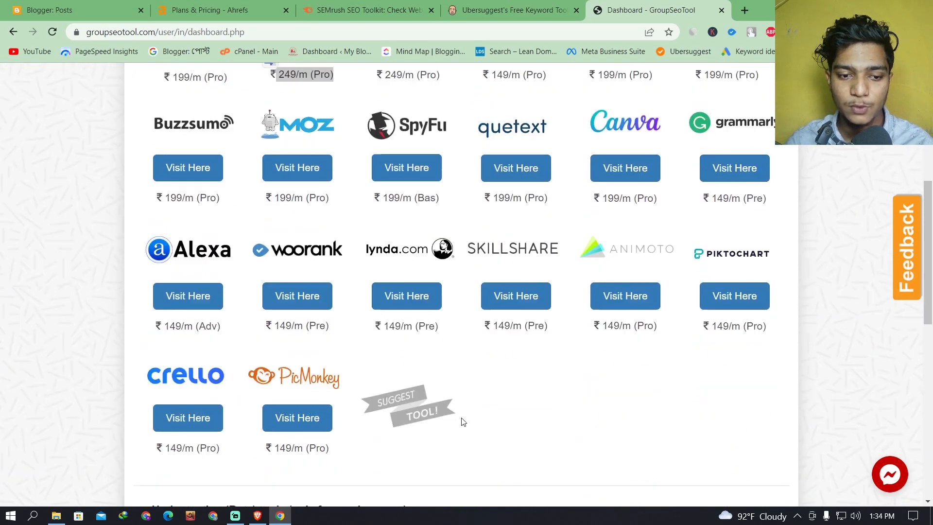
pyautogui.scroll(4, 719, 350)
pyautogui.scroll(1, 560, 352)
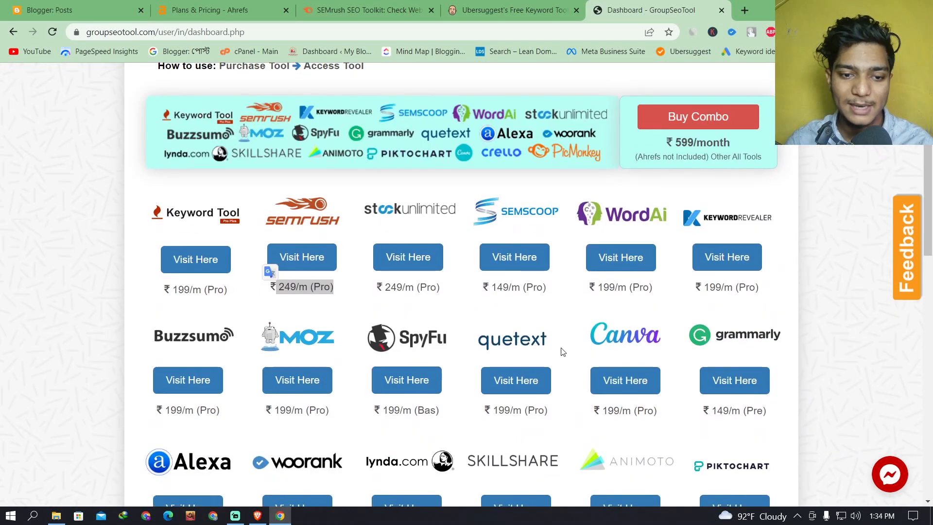
pyautogui.scroll(-1, 617, 233)
pyautogui.scroll(-1, 564, 265)
pyautogui.scroll(-2, 287, 349)
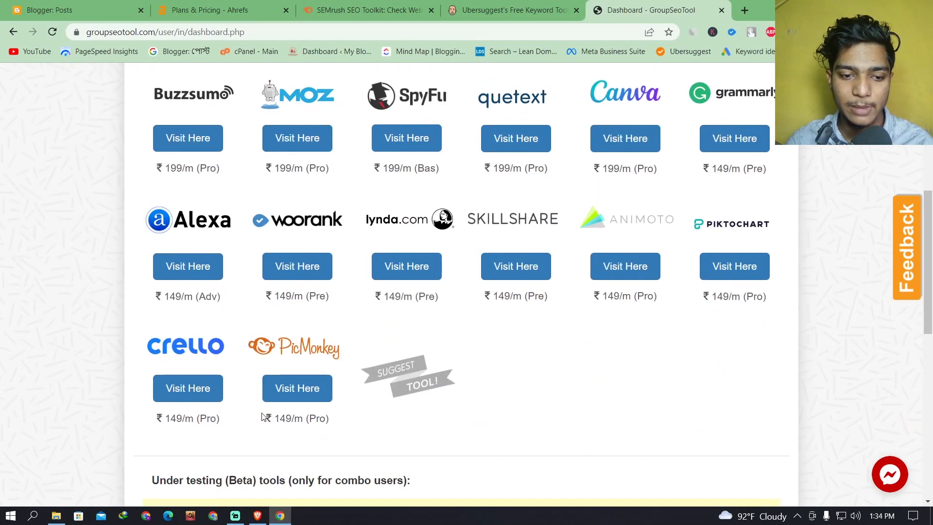
pyautogui.scroll(6, 340, 333)
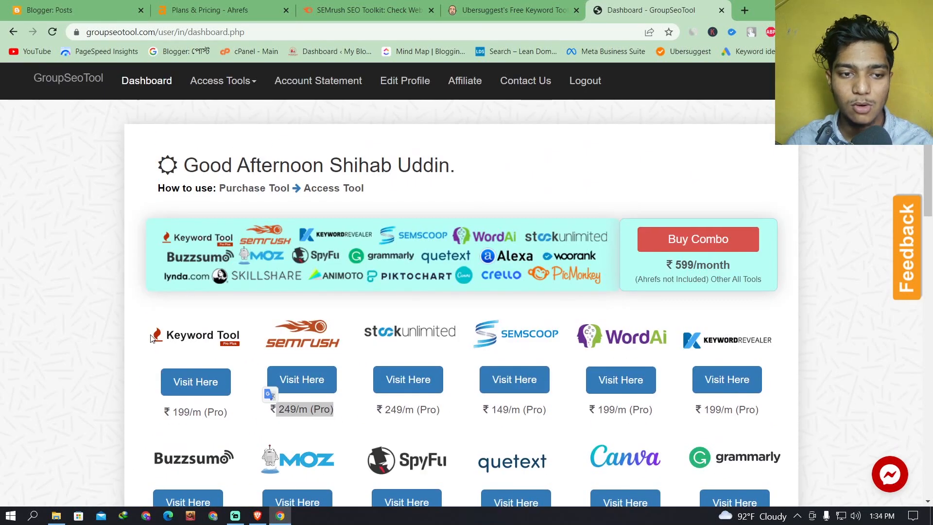
# - Highlight the Keyword Tool entry and review the remaining dashboard tools as far as the beta tools section
pyautogui.scroll(-2, 359, 364)
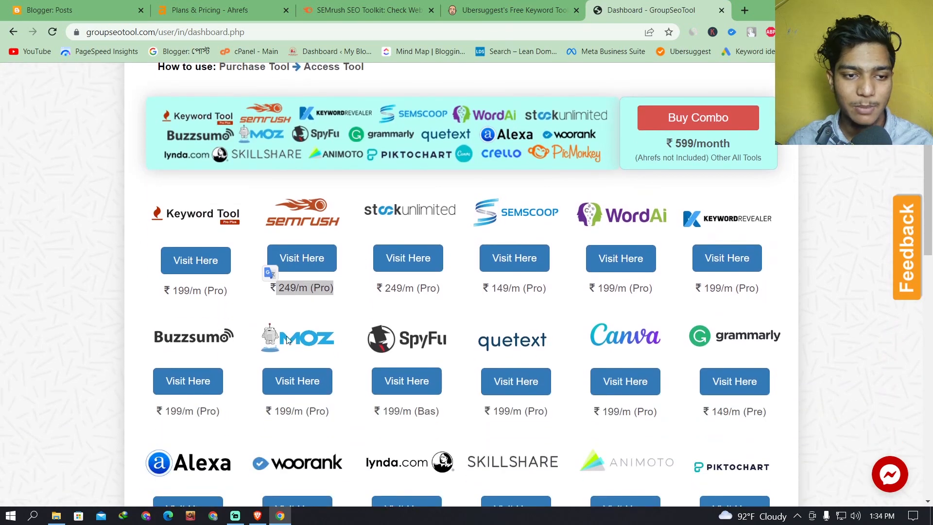
pyautogui.moveTo(247, 218); pyautogui.dragTo(176, 225)
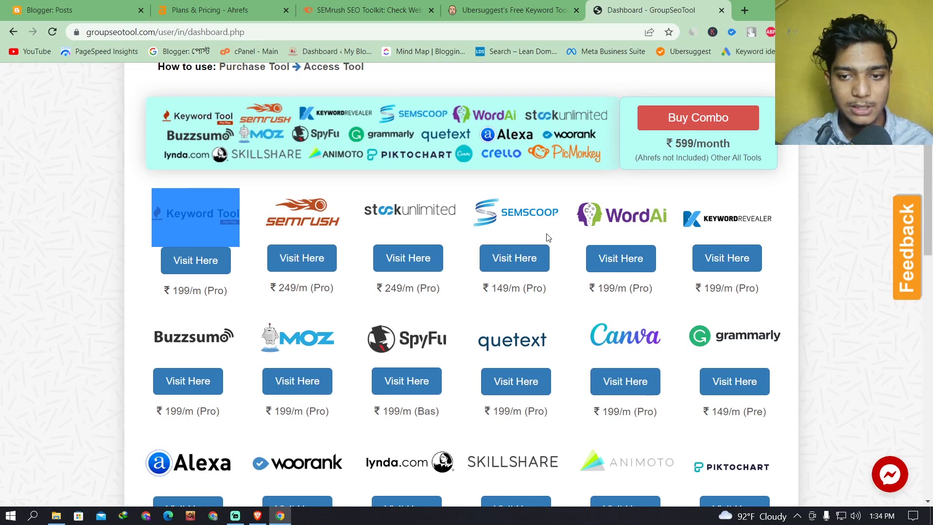
pyautogui.scroll(-1, 483, 304)
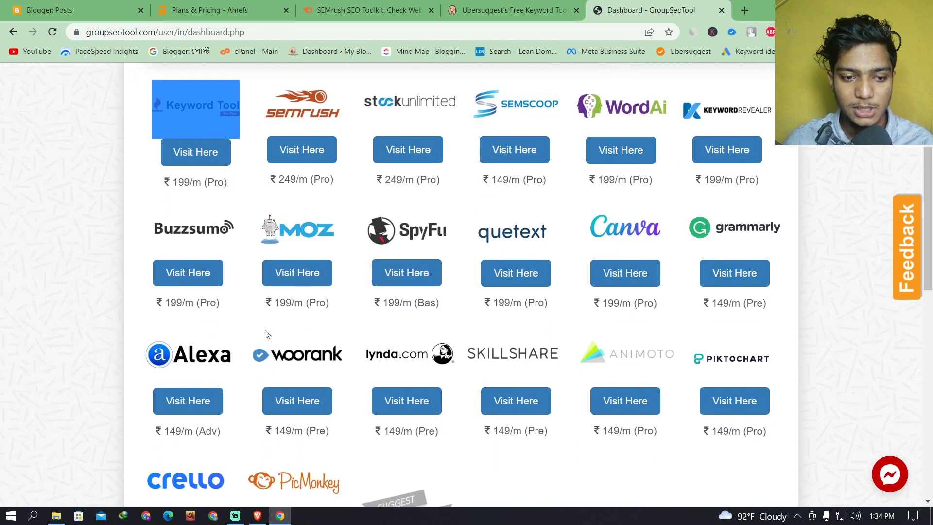
pyautogui.scroll(-1, 264, 334)
pyautogui.scroll(-2, 634, 325)
pyautogui.scroll(-5, 352, 357)
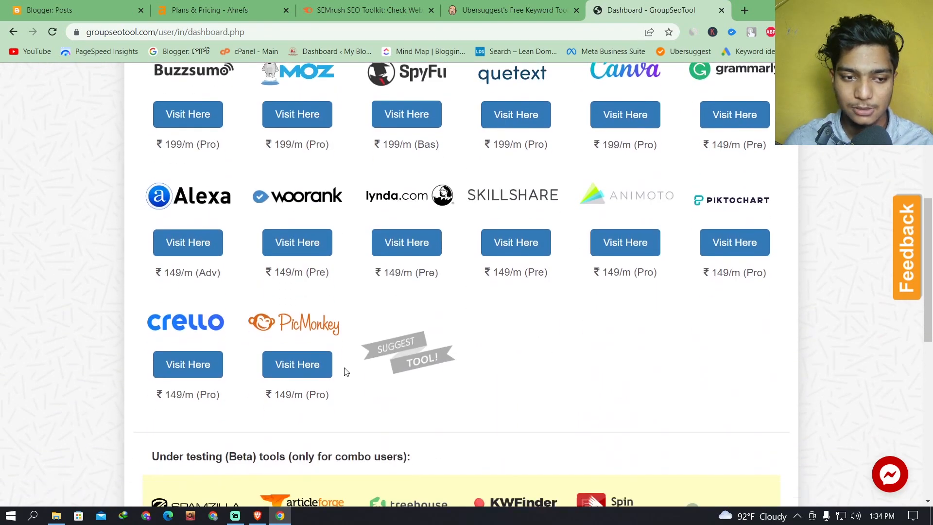
pyautogui.scroll(3, 632, 316)
pyautogui.scroll(10, 608, 328)
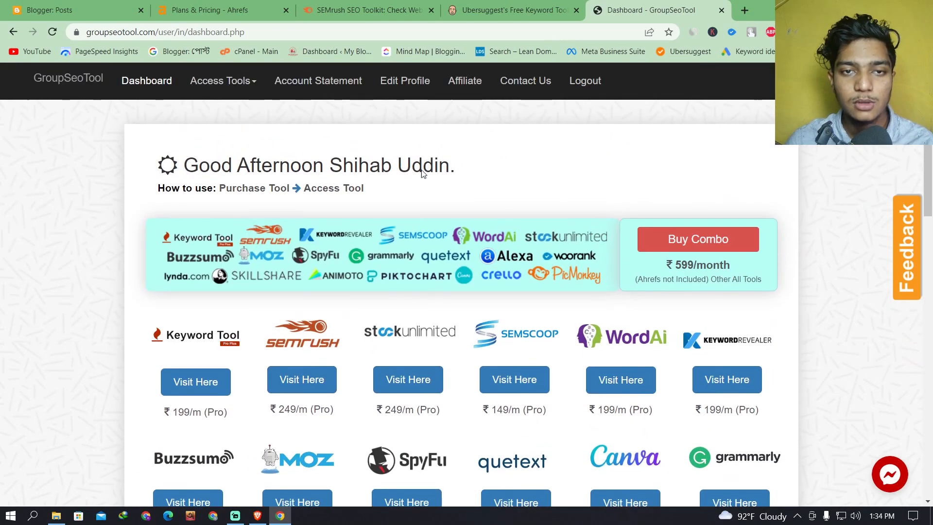
# - Compare the Semrush SEO Toolkit page with the Ubersuggest page, highlighting the SEO Toolkit heading
pyautogui.click(381, 10)
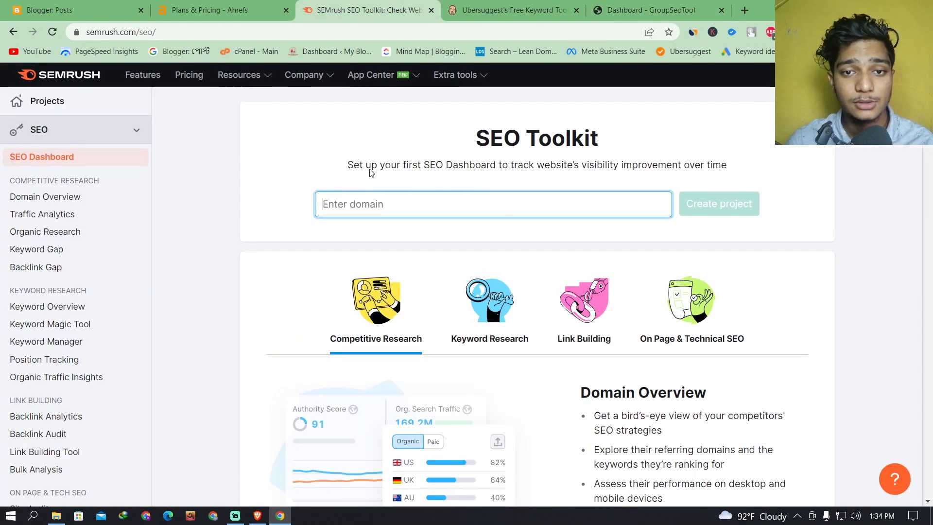
pyautogui.moveTo(617, 138); pyautogui.dragTo(443, 122)
pyautogui.click(490, 9)
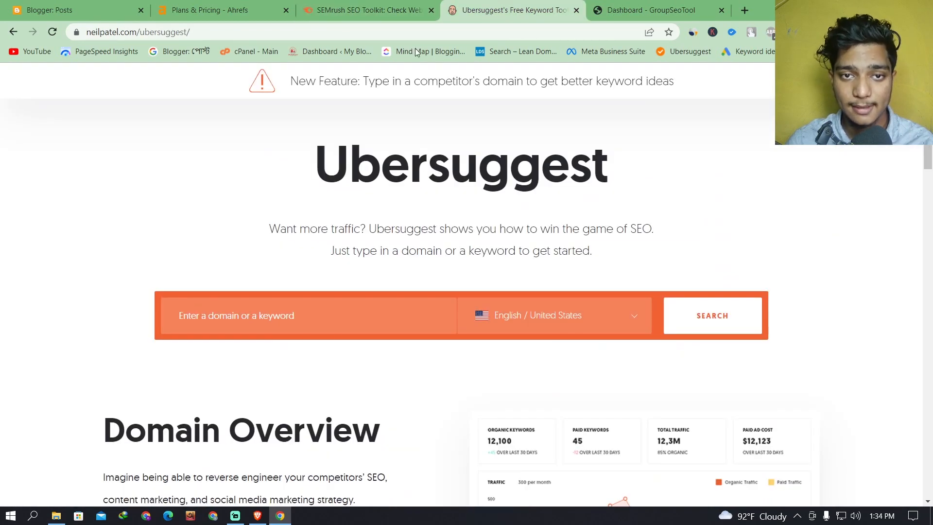
pyautogui.click(413, 10)
pyautogui.click(457, 7)
pyautogui.click(377, 12)
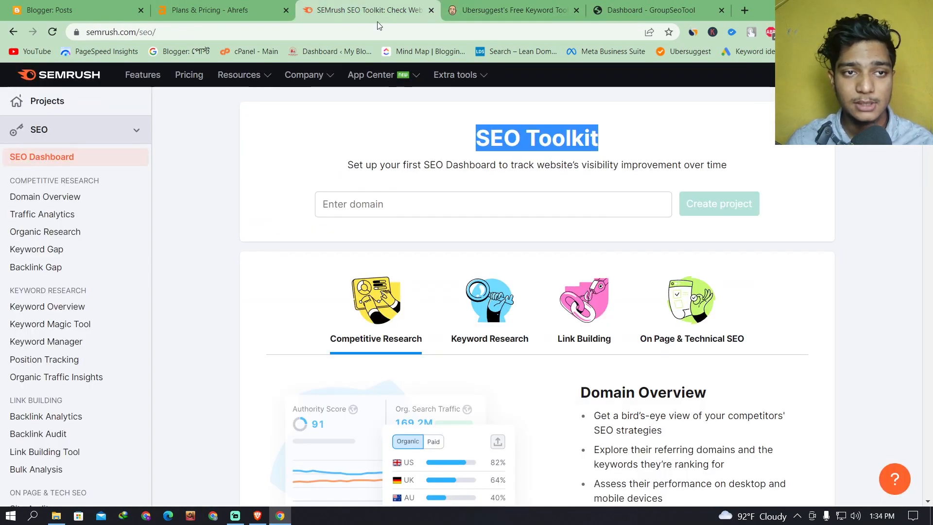
pyautogui.click(399, 212)
# - Search Ubersuggest for the keyword "Webcam" with English / United States as language and location
pyautogui.click(491, 9)
pyautogui.scroll(-2, 413, 287)
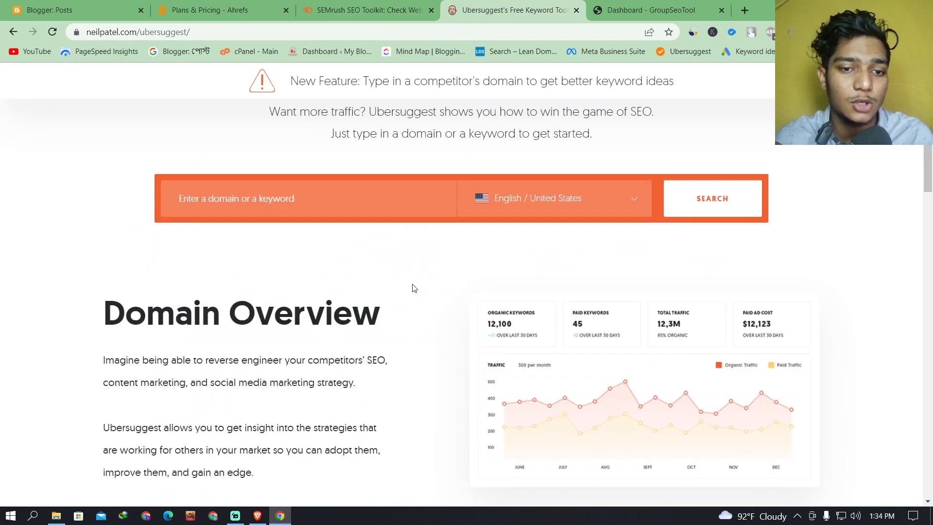
pyautogui.scroll(1, 335, 240)
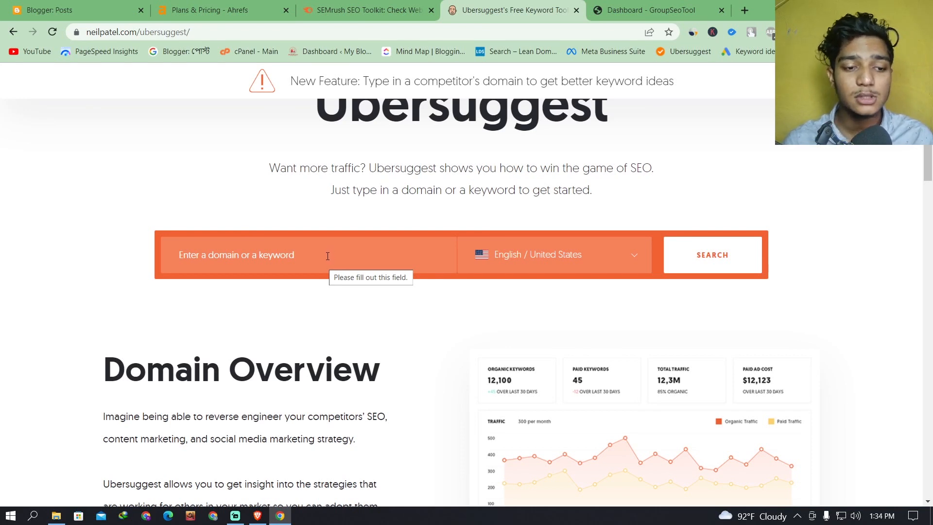
pyautogui.click(327, 256)
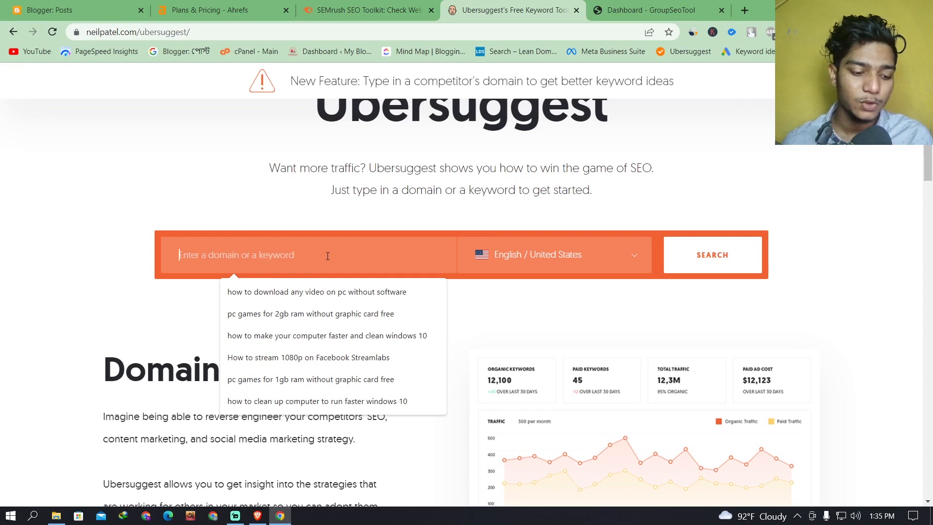
pyautogui.write('Webcame')
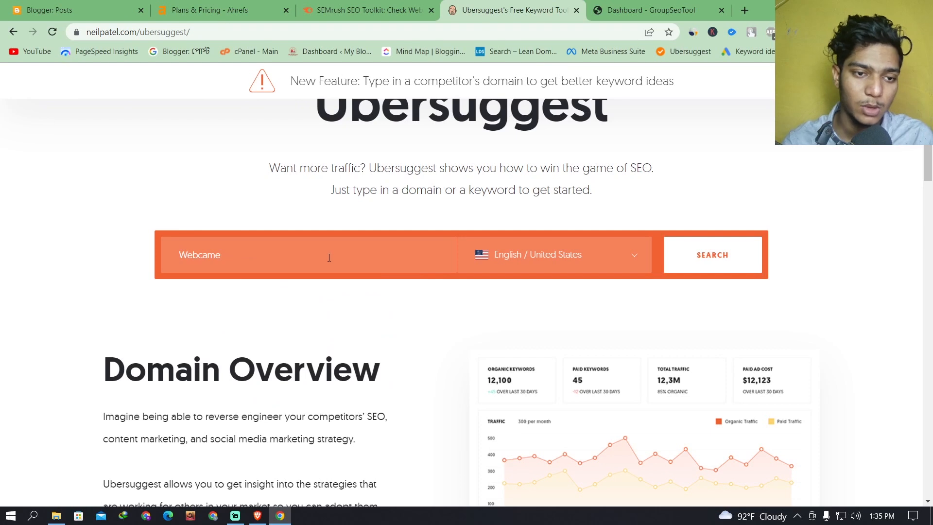
pyautogui.press('BackSpace')
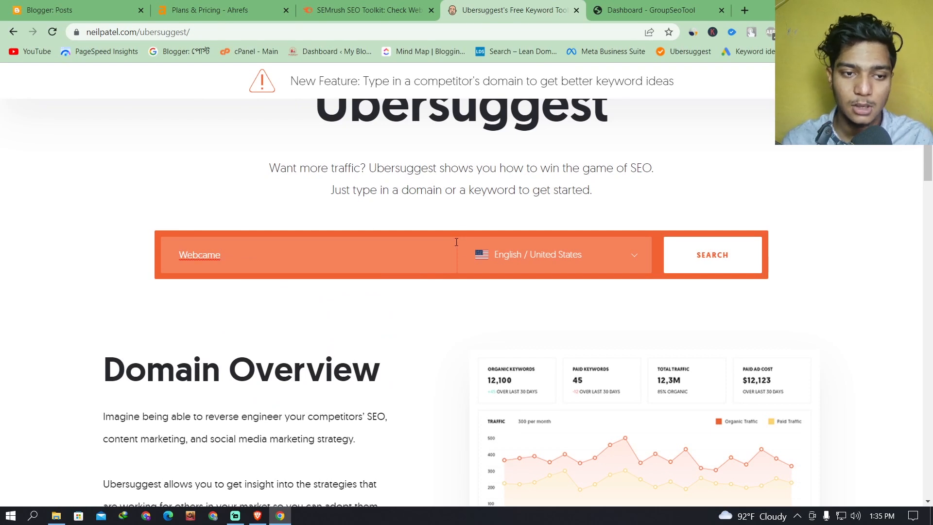
pyautogui.click(730, 268)
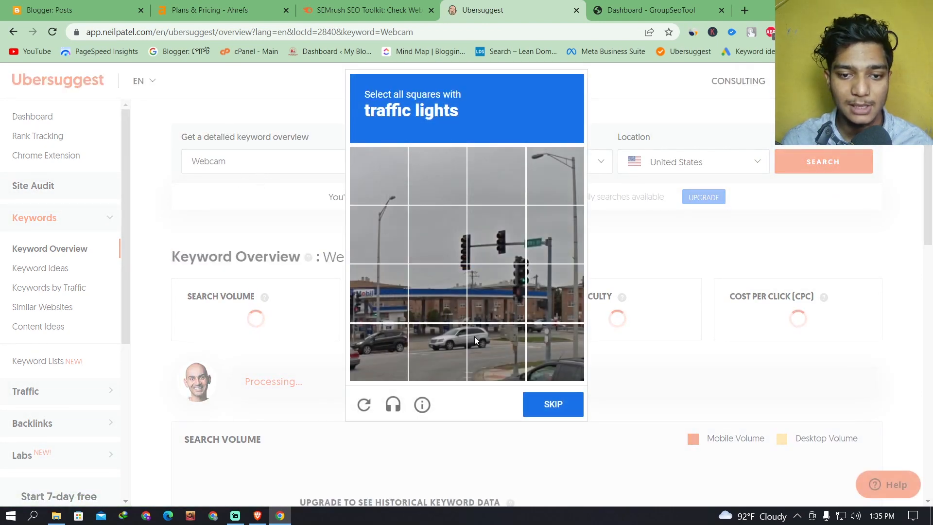
# - Complete the image verification by selecting the traffic light squares and submitting them
pyautogui.click(455, 252)
pyautogui.click(502, 256)
pyautogui.click(507, 296)
pyautogui.click(543, 288)
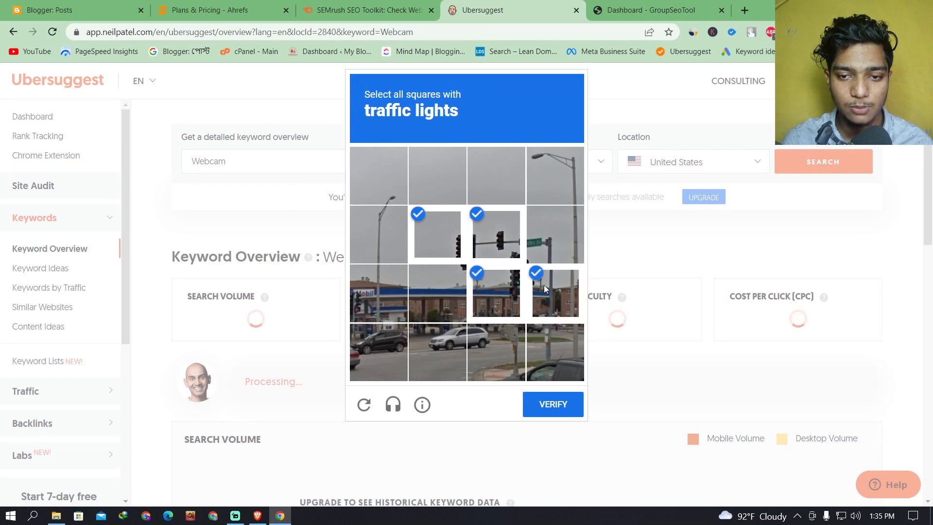
pyautogui.click(564, 404)
# - Look over the Keyword Overview metrics for Webcam and highlight the searched keyword
pyautogui.scroll(-1, 408, 297)
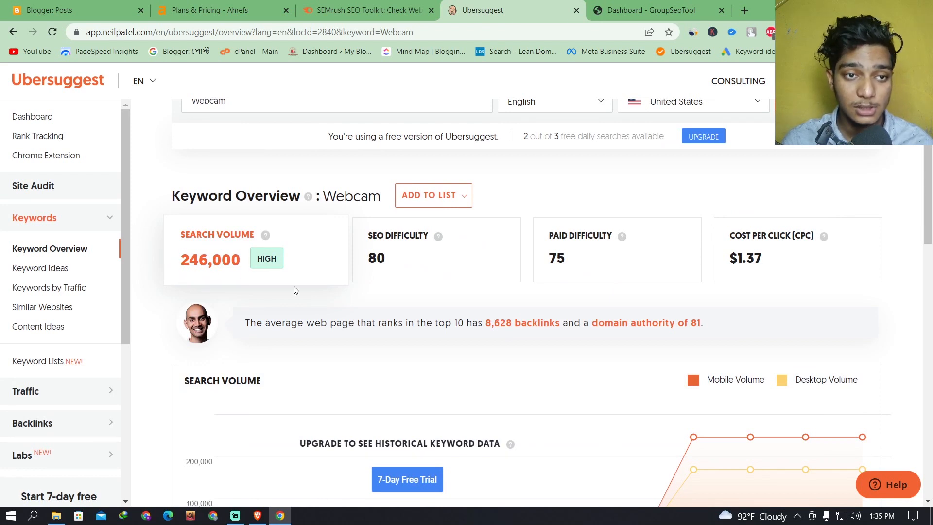
pyautogui.scroll(1, 243, 194)
pyautogui.doubleClick(238, 160)
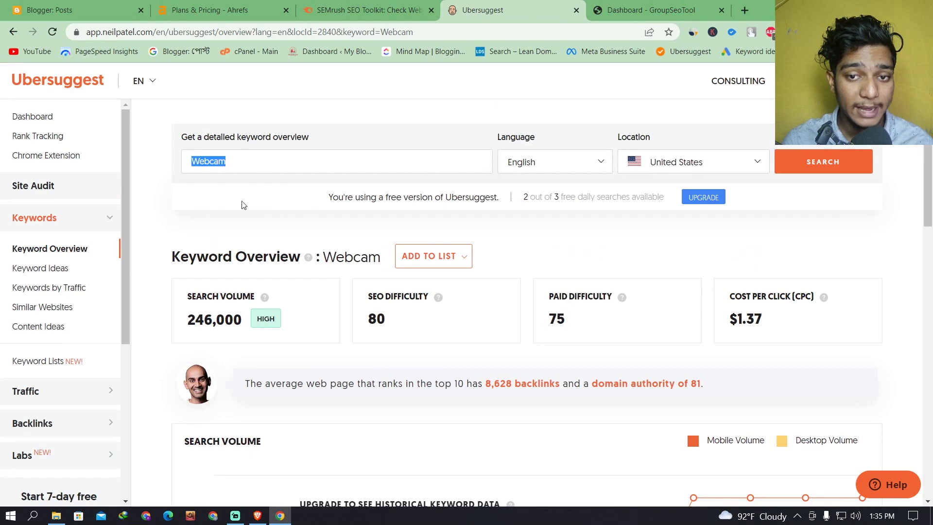
# - Browse the countries available as search location and close the list without choosing one
pyautogui.click(693, 160)
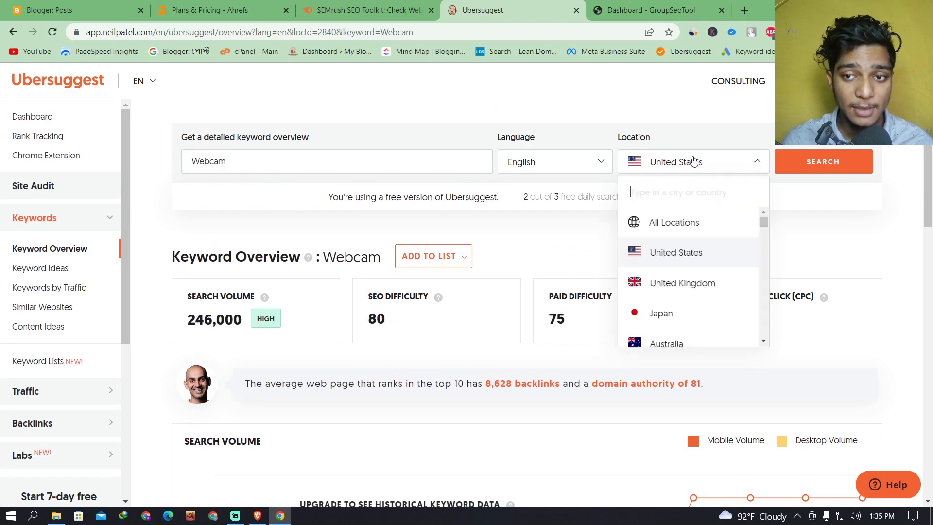
pyautogui.scroll(-5, 675, 236)
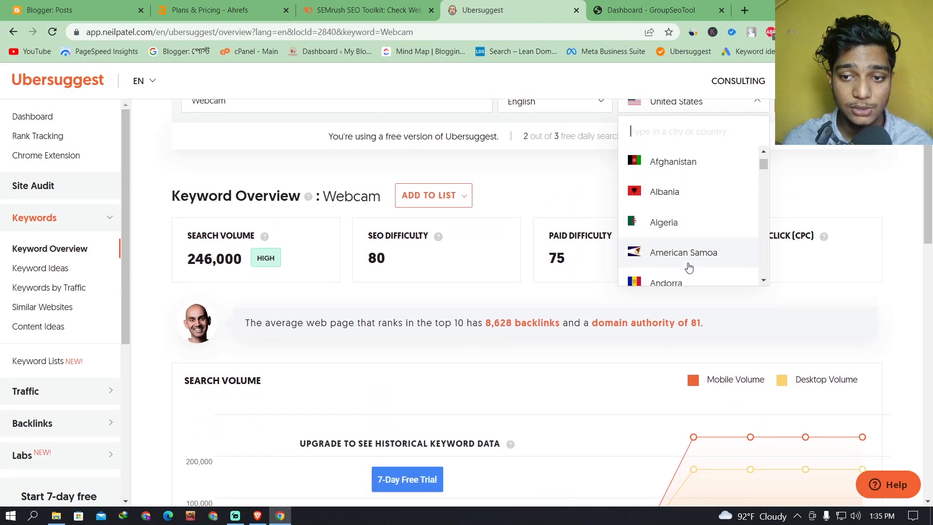
pyautogui.scroll(6, 682, 247)
pyautogui.scroll(-4, 681, 229)
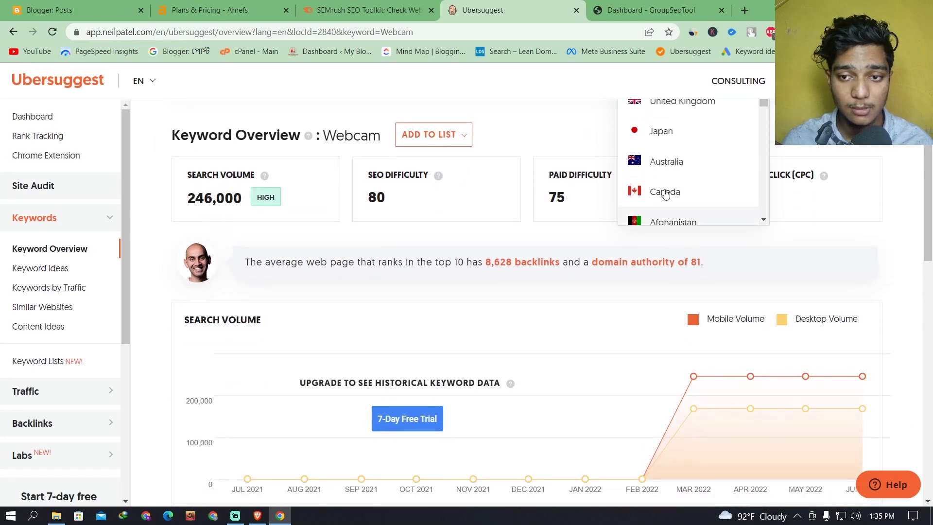
pyautogui.scroll(2, 661, 204)
pyautogui.scroll(3, 589, 236)
pyautogui.click(591, 237)
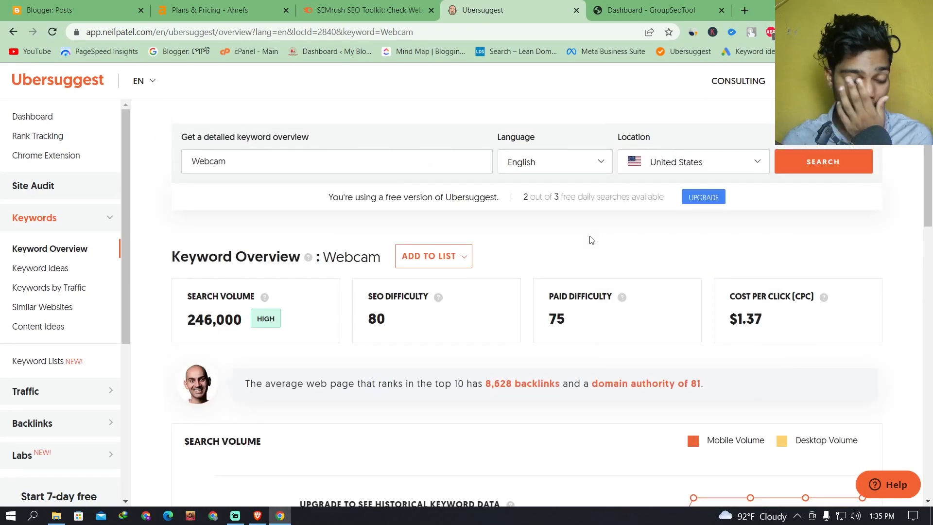
# - Highlight the free daily searches notice and check the search language options
pyautogui.moveTo(525, 199); pyautogui.dragTo(660, 198)
pyautogui.click(659, 224)
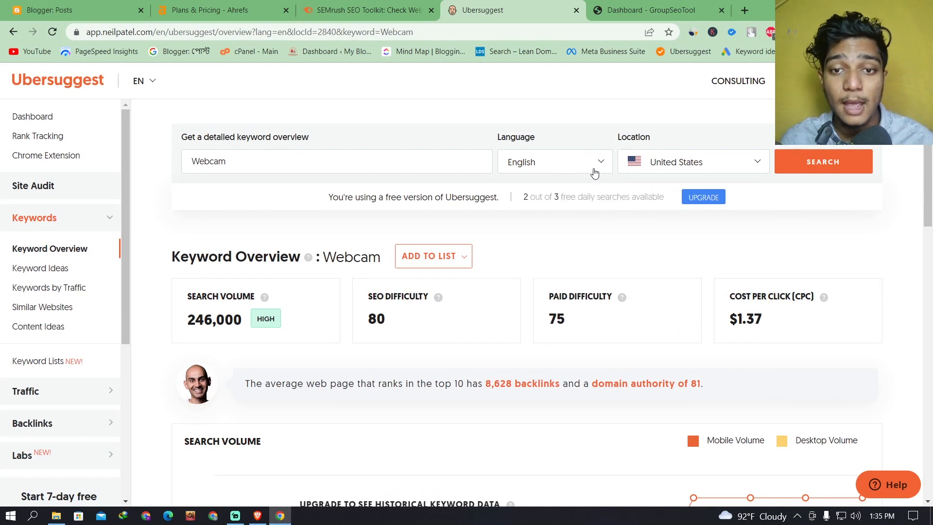
pyautogui.click(578, 169)
pyautogui.click(578, 168)
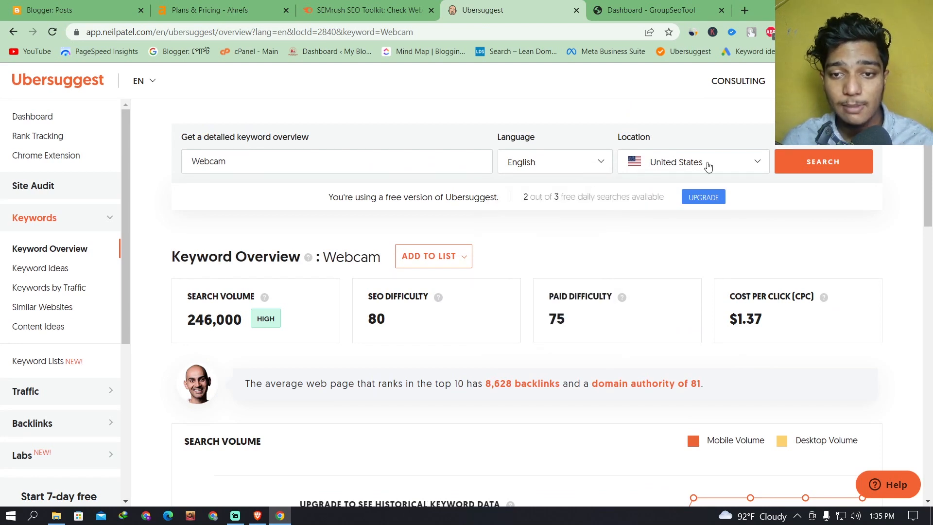
# - Review the search location list again, close it and highlight the Webcam keyword in the search box
pyautogui.click(708, 167)
pyautogui.click(708, 167)
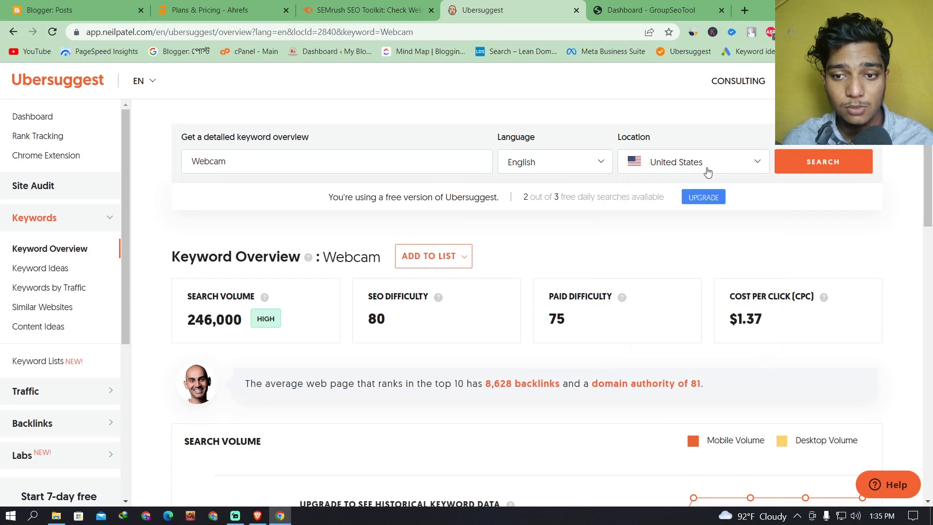
pyautogui.click(708, 169)
pyautogui.scroll(-1, 687, 292)
pyautogui.scroll(-5, 681, 287)
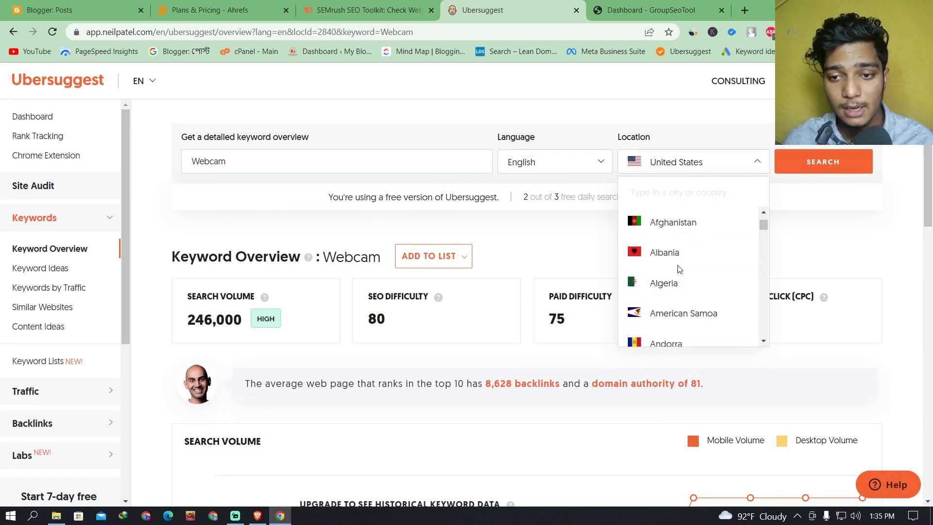
pyautogui.click(578, 245)
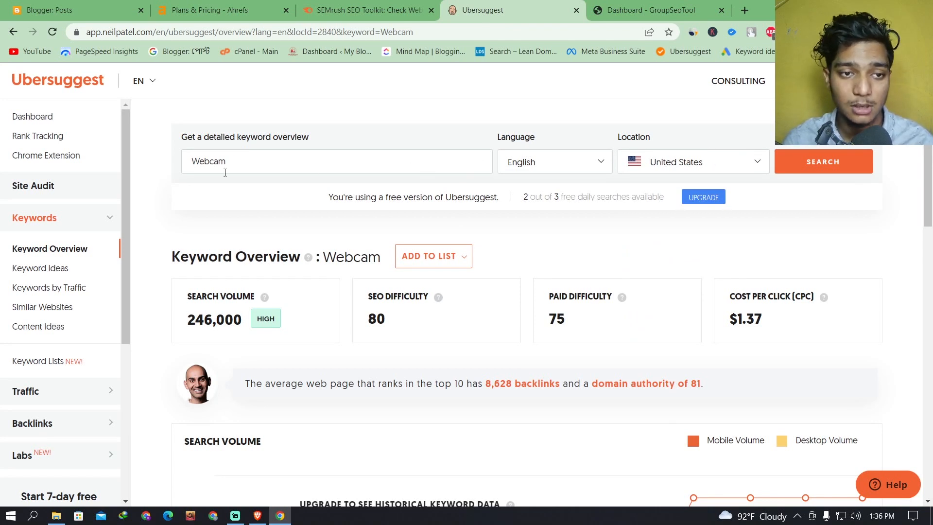
pyautogui.moveTo(225, 172); pyautogui.dragTo(189, 160)
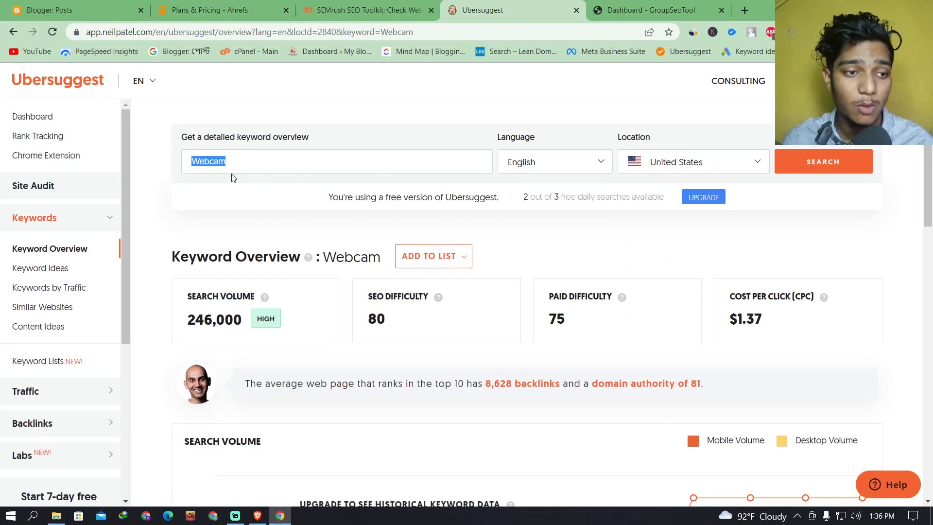
# - Look through the Keyword Overview metrics and the keyword ideas table for Webcam
pyautogui.scroll(-4, 285, 248)
pyautogui.scroll(3, 342, 286)
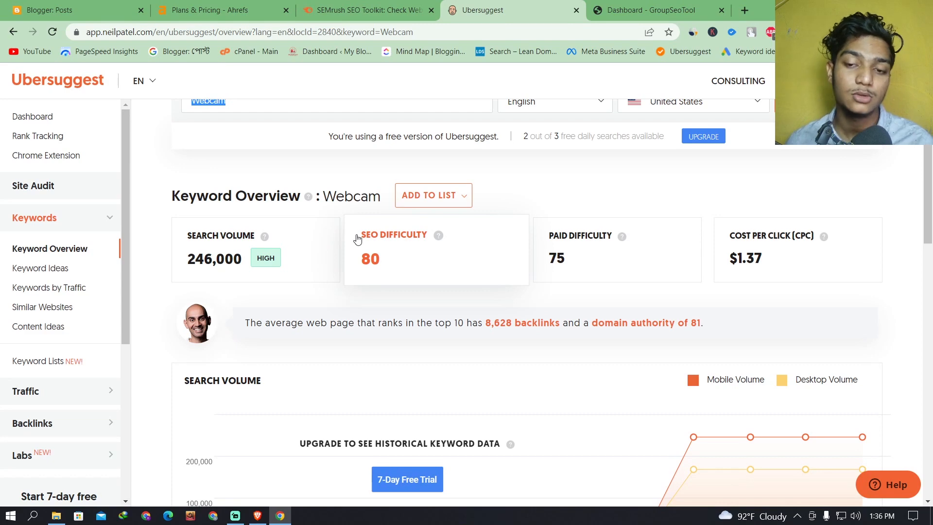
pyautogui.scroll(-10, 357, 239)
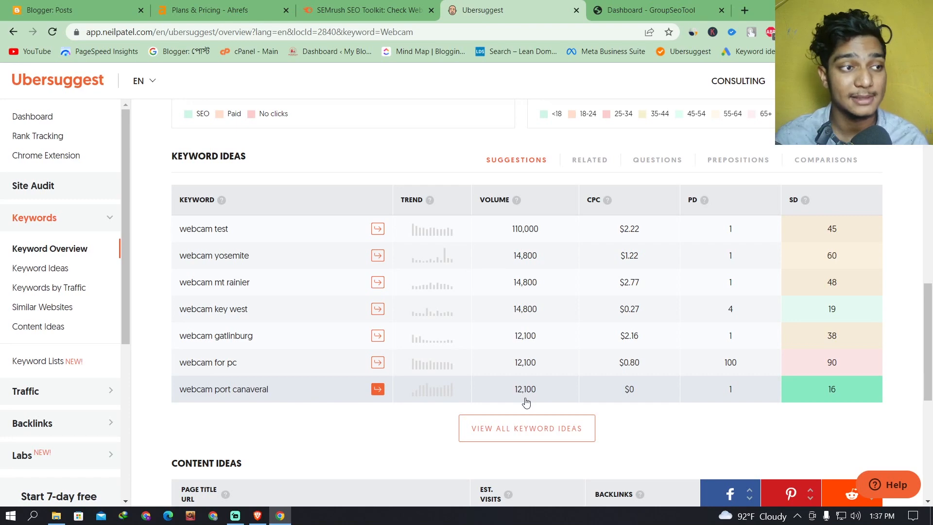
pyautogui.scroll(15, 526, 402)
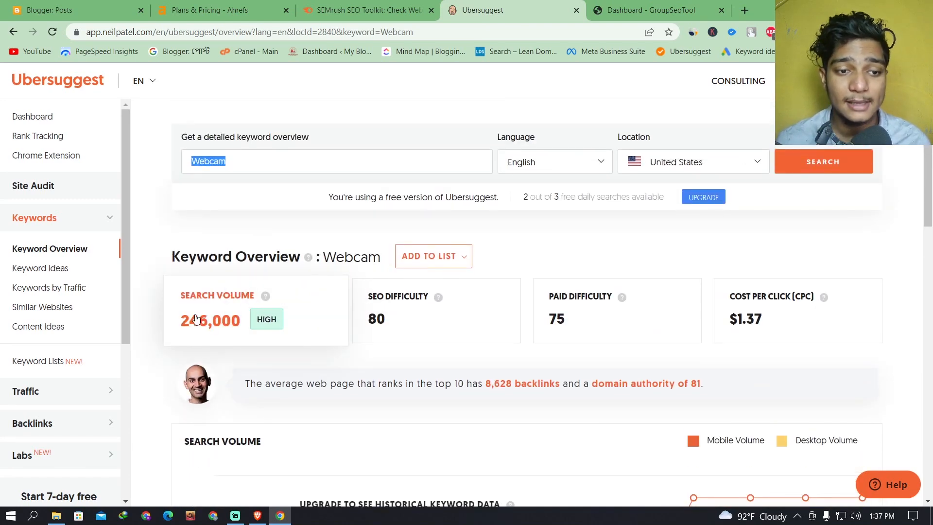
# - Open the full keyword ideas list for Webcam and compare the suggestions' search volume and SEO difficulty
pyautogui.click(301, 311)
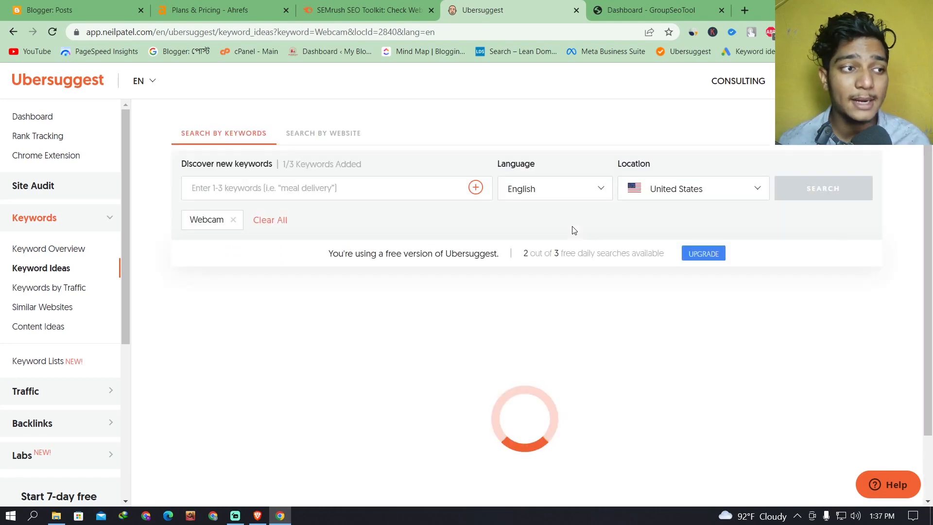
pyautogui.scroll(-1, 568, 241)
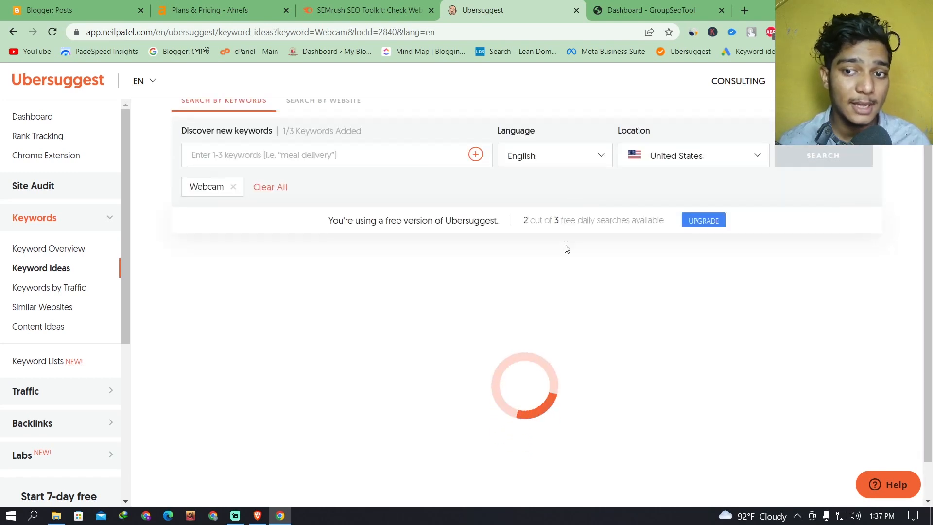
pyautogui.scroll(-3, 533, 195)
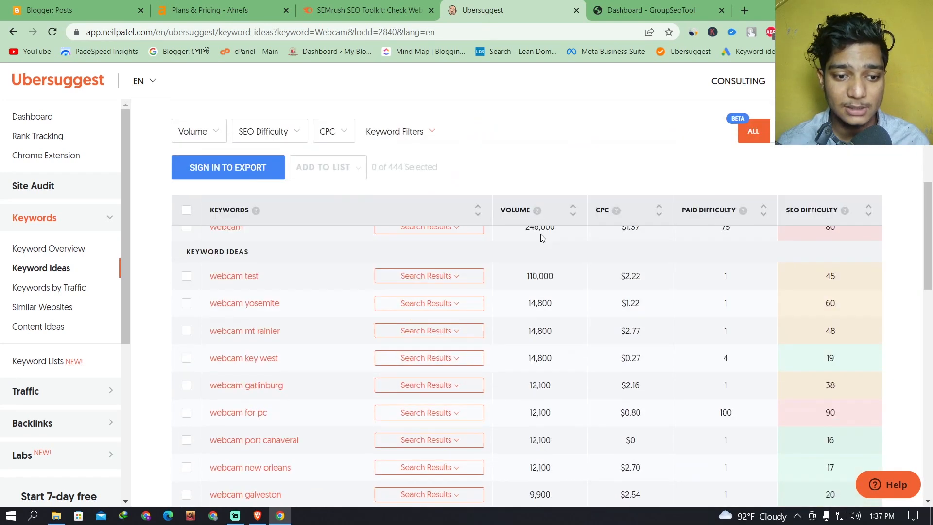
pyautogui.scroll(-5, 651, 290)
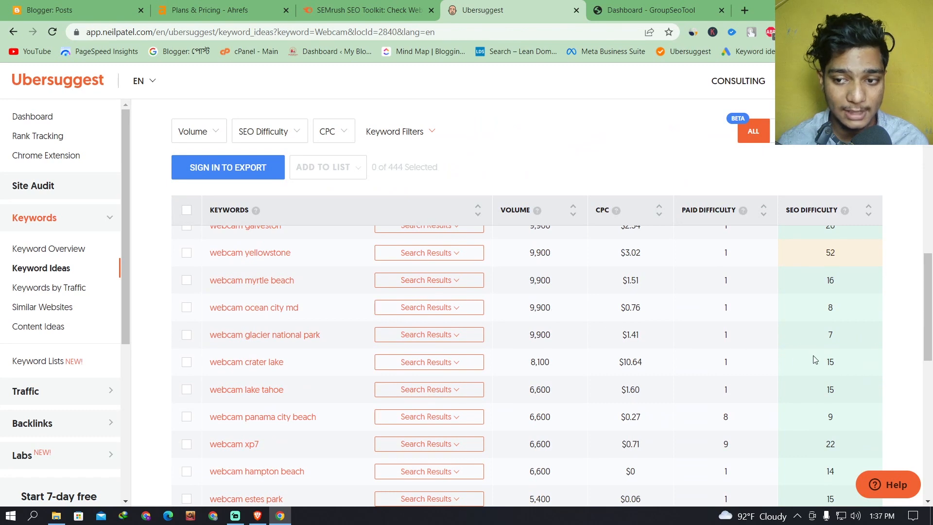
pyautogui.scroll(-3, 815, 360)
pyautogui.scroll(3, 832, 327)
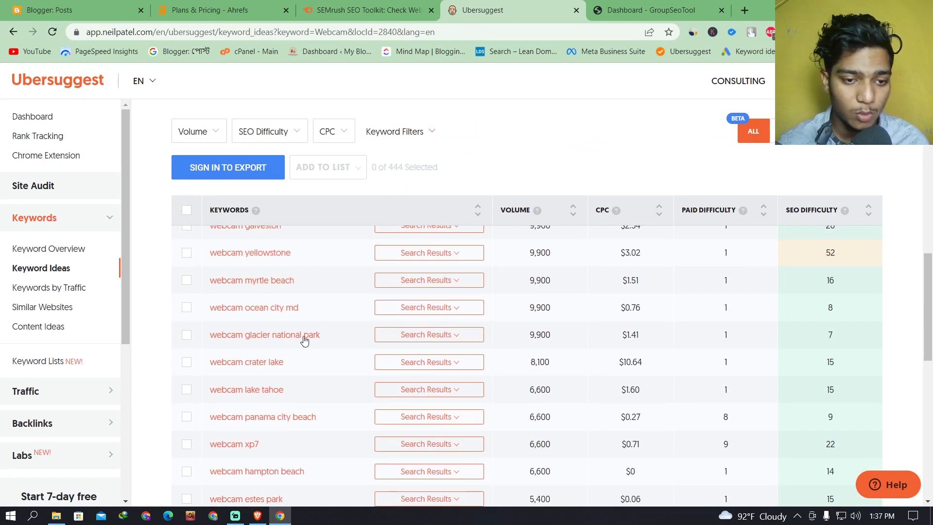
# - Open the keyword overview for "webcam glacier national park" from the ideas list and copy the keyword
pyautogui.moveTo(327, 342); pyautogui.dragTo(212, 342)
pyautogui.click(212, 342)
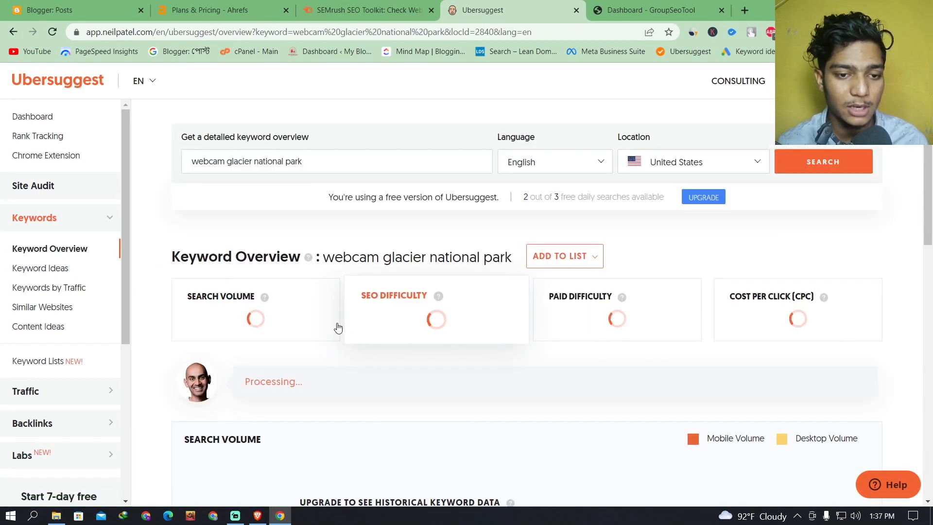
pyautogui.moveTo(348, 161); pyautogui.dragTo(197, 165)
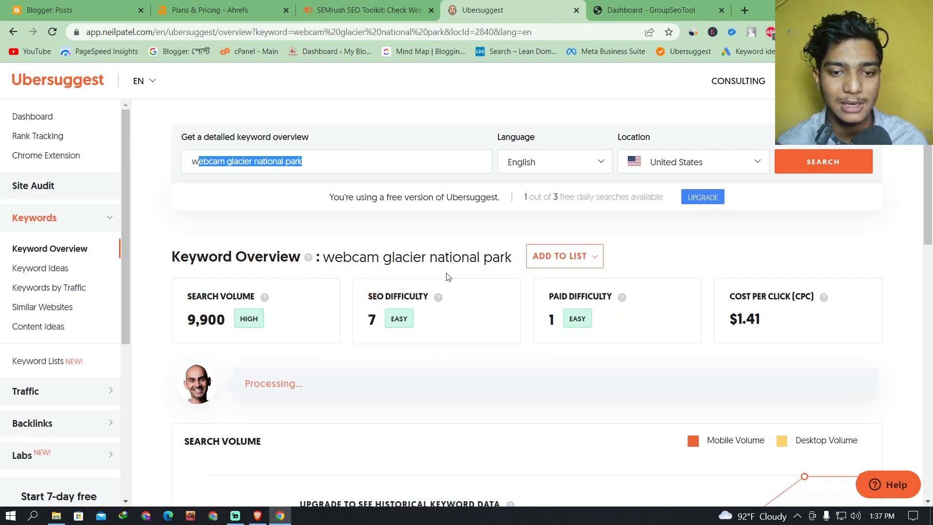
pyautogui.click(355, 171)
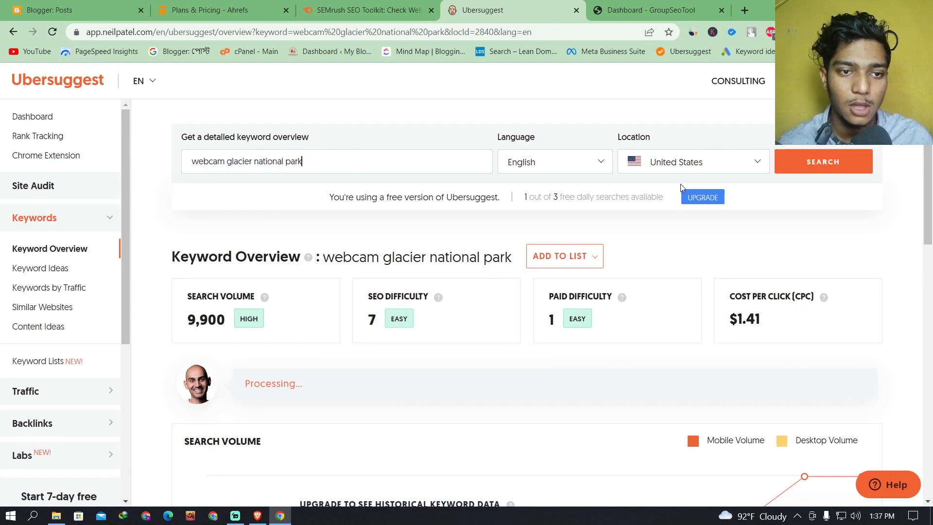
pyautogui.moveTo(308, 168); pyautogui.dragTo(164, 168)
pyautogui.hotkey('ctrl', 'c')
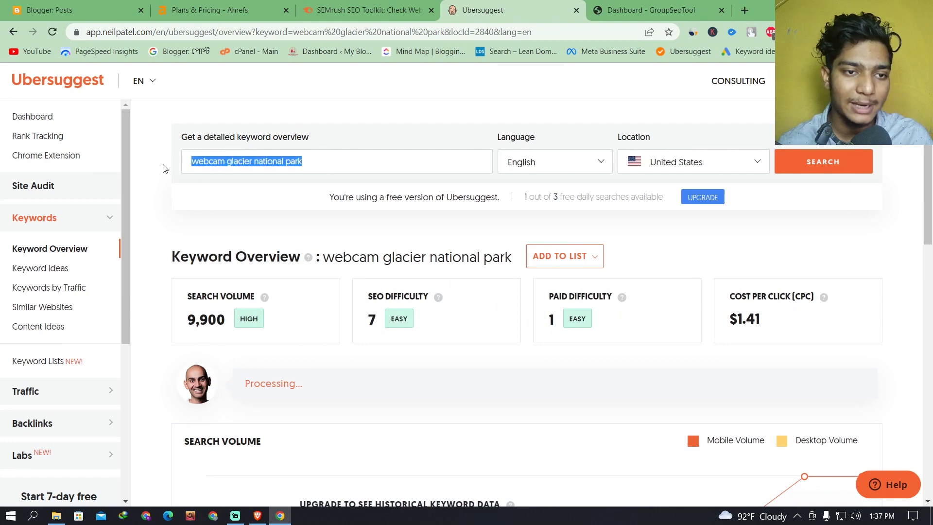
# - Switch to Semrush and open its Keyword Overview tool
pyautogui.click(370, 10)
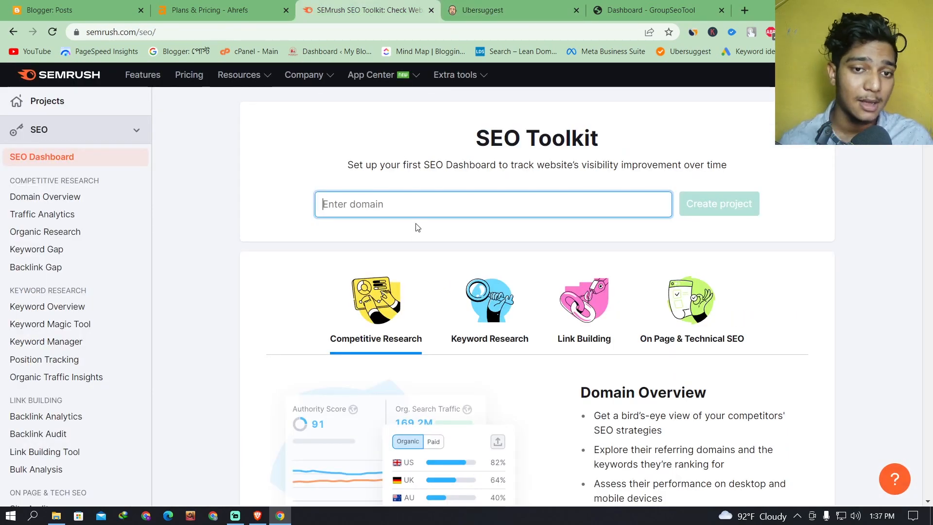
pyautogui.hotkey('ctrl', 'v')
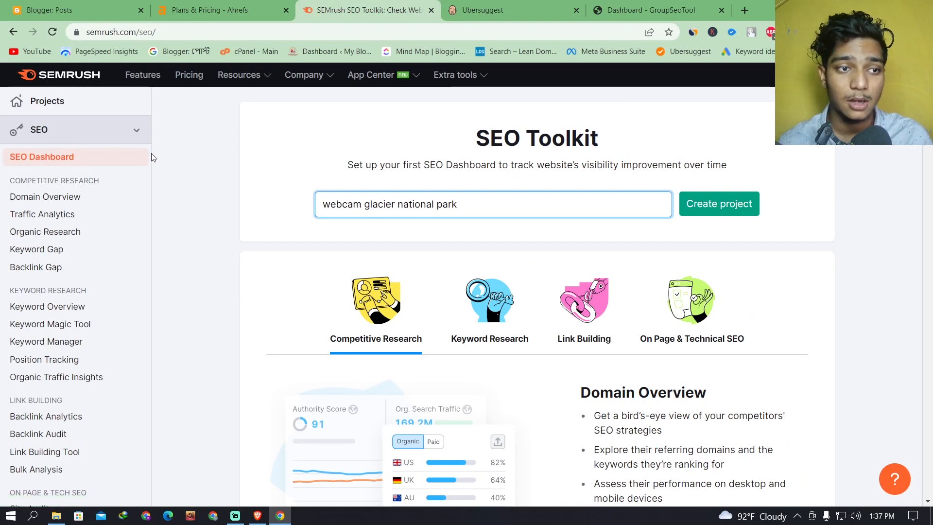
pyautogui.click(45, 197)
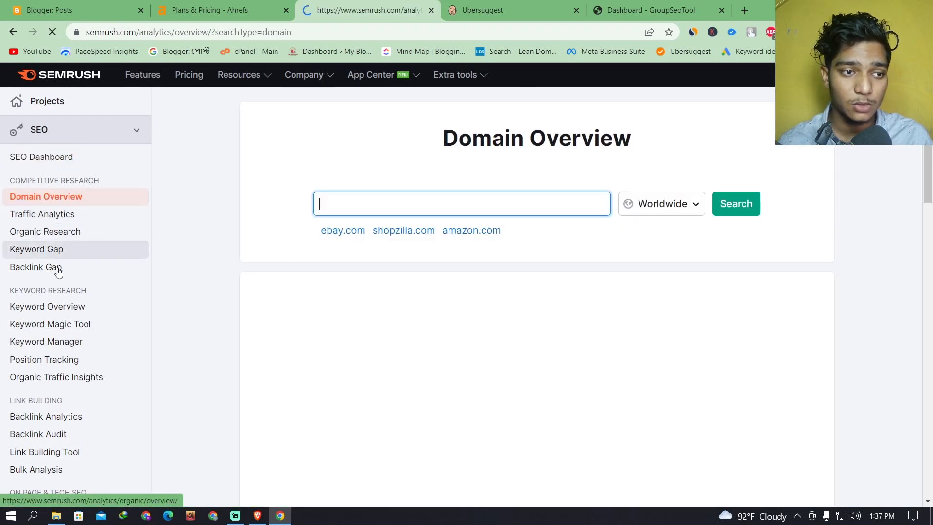
pyautogui.click(62, 305)
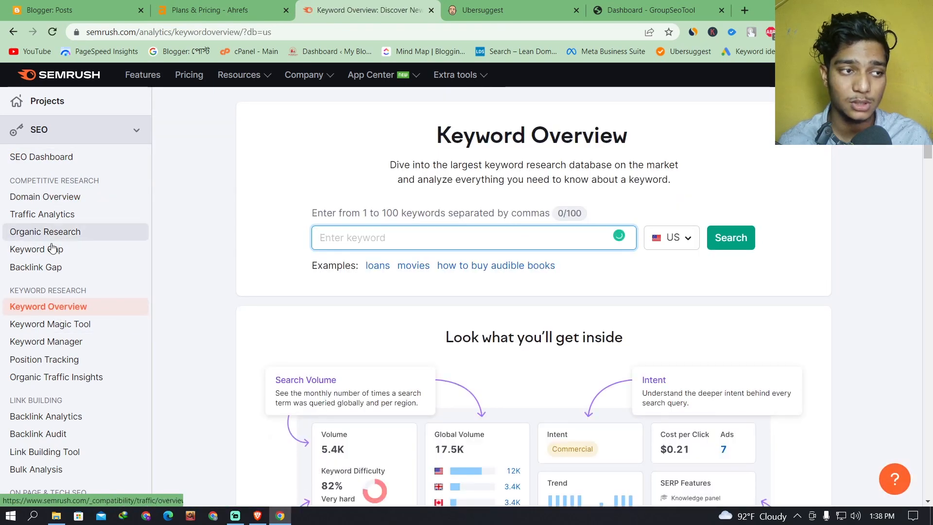
pyautogui.scroll(-5, 62, 304)
pyautogui.press('super+Down')
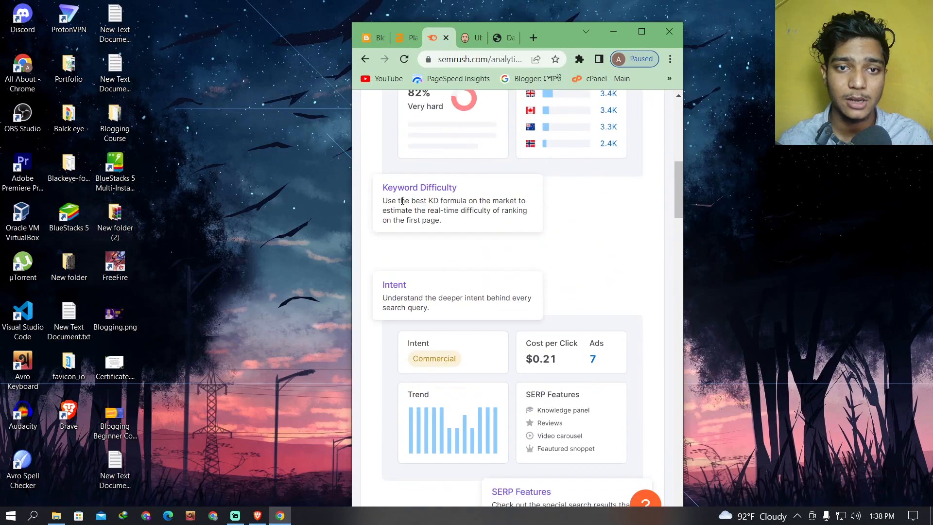
pyautogui.scroll(10, 409, 201)
pyautogui.click(367, 101)
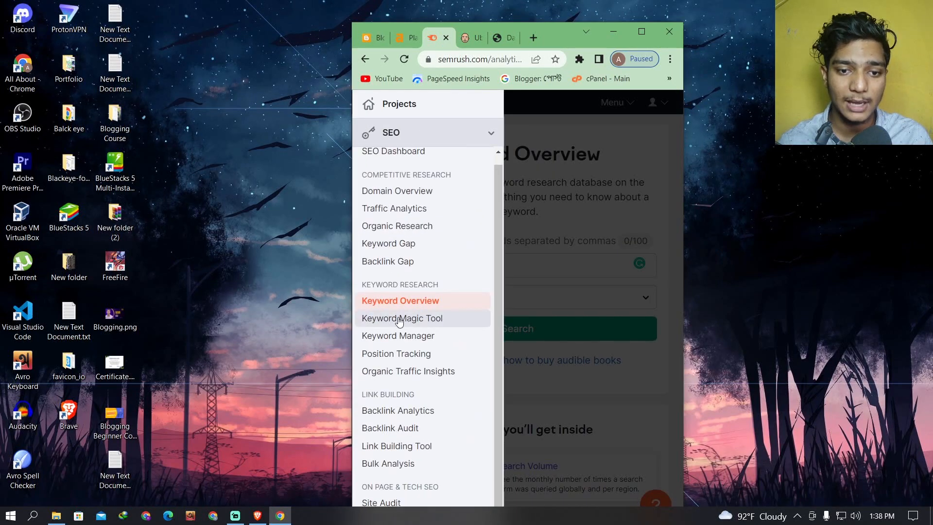
pyautogui.click(642, 32)
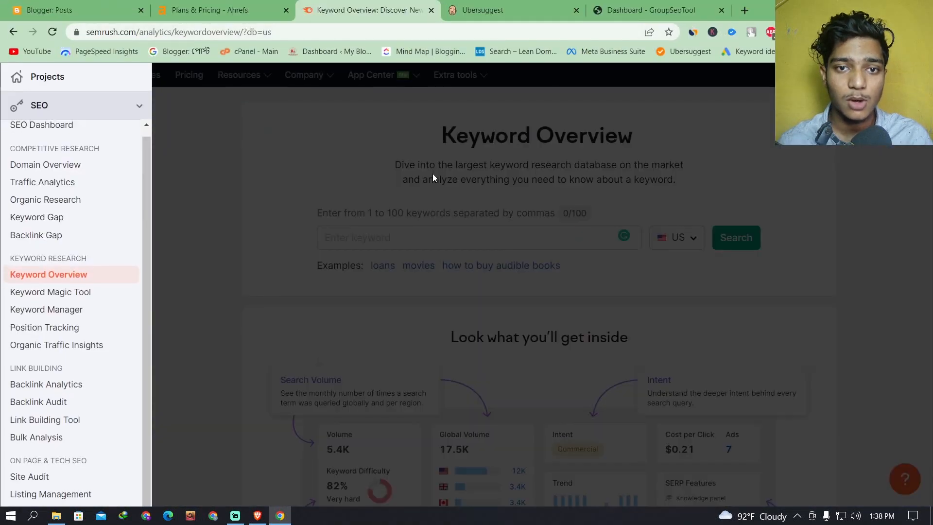
pyautogui.click(475, 183)
# - Search the US keyword database for the copied keyword "webcam glacier national park"
pyautogui.click(437, 237)
pyautogui.hotkey('ctrl', 'v')
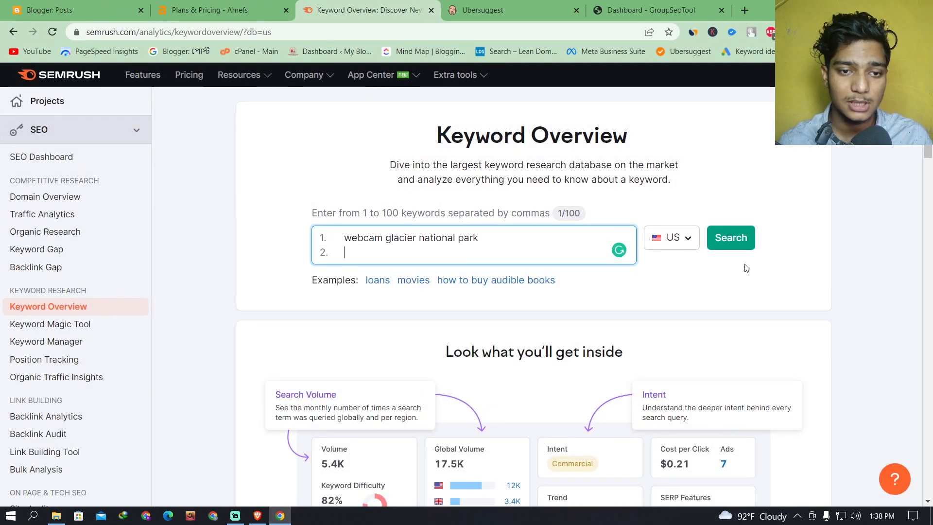
pyautogui.click(733, 239)
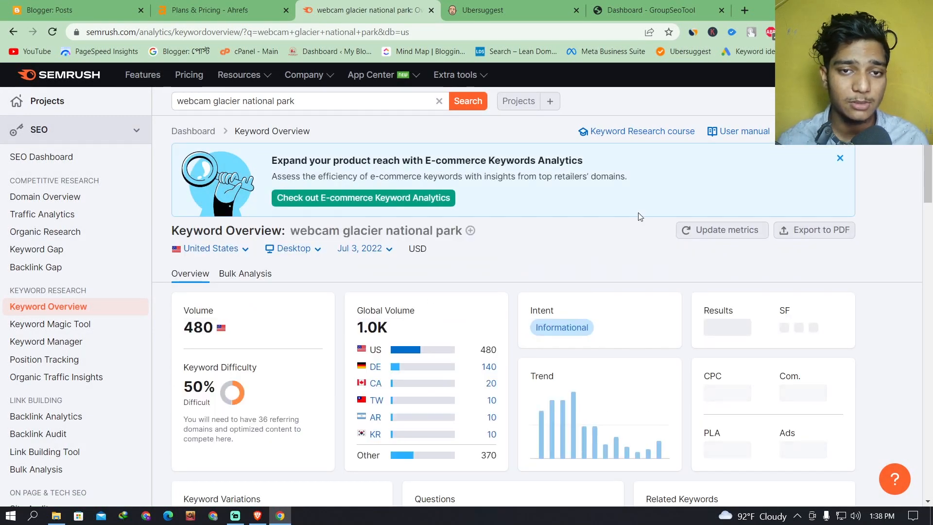
# - Examine Semrush's results for the keyword, highlighting its US and global volume and checking the variations and related keywords
pyautogui.scroll(-1, 638, 212)
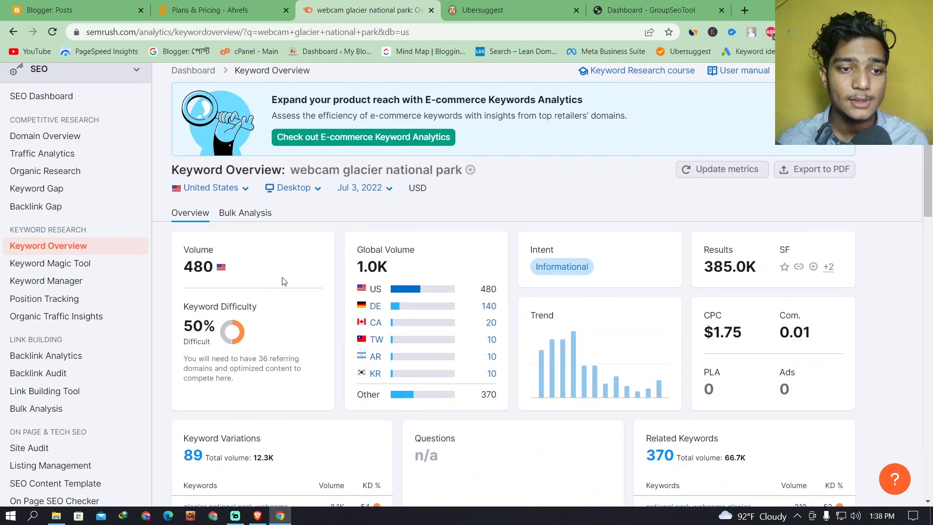
pyautogui.moveTo(213, 270); pyautogui.dragTo(185, 266)
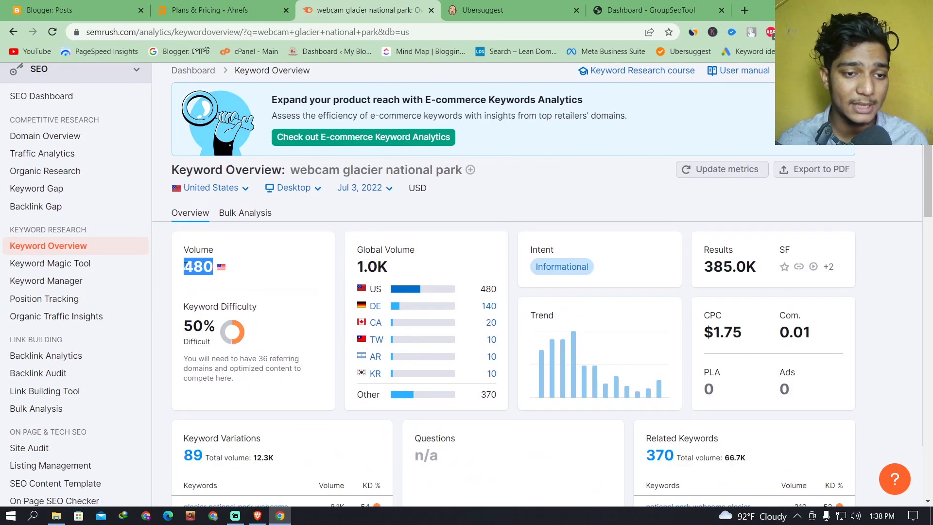
pyautogui.moveTo(400, 266); pyautogui.dragTo(357, 267)
pyautogui.hotkey('ctrl', 'Tab')
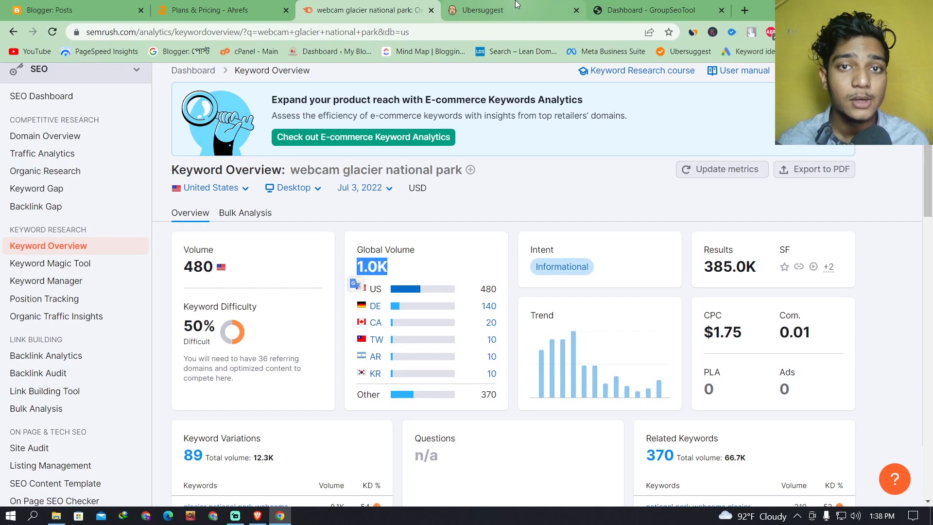
pyautogui.hotkey('ctrl', 'shift', 'Tab')
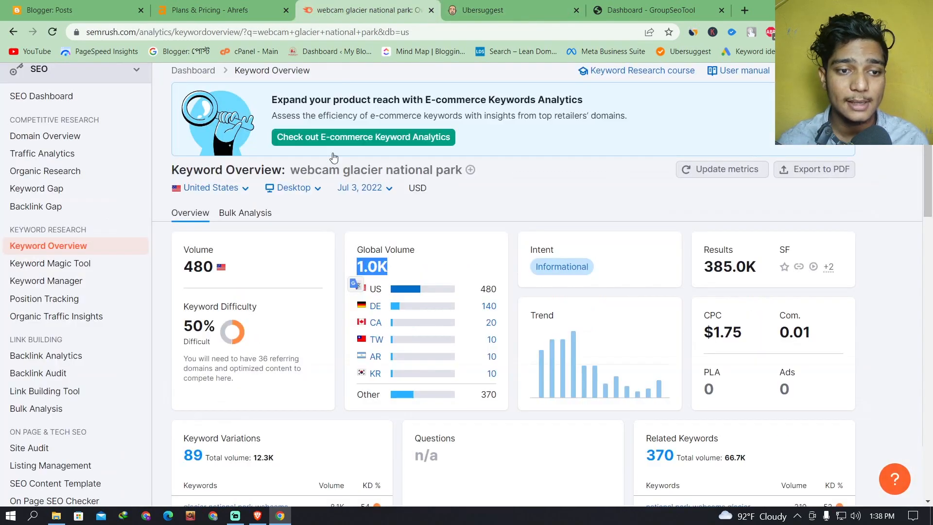
pyautogui.moveTo(213, 270); pyautogui.dragTo(184, 267)
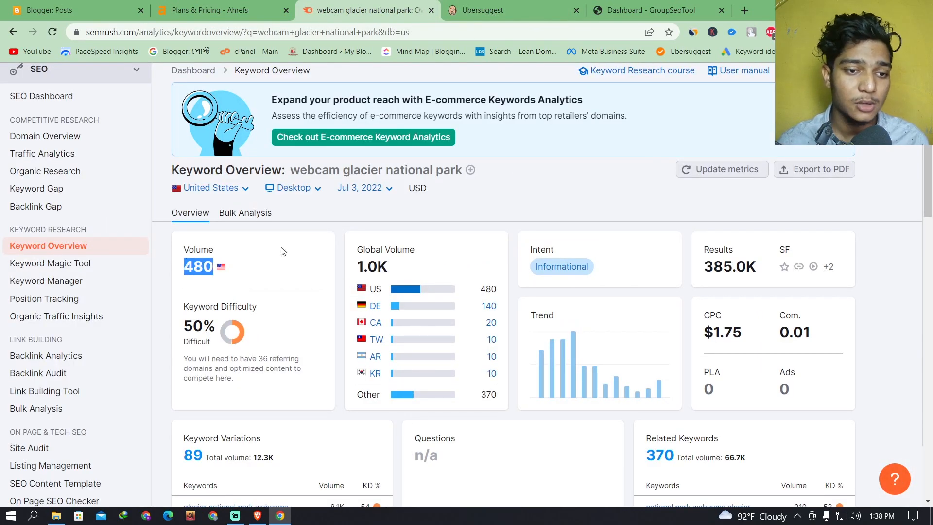
pyautogui.scroll(-6, 307, 253)
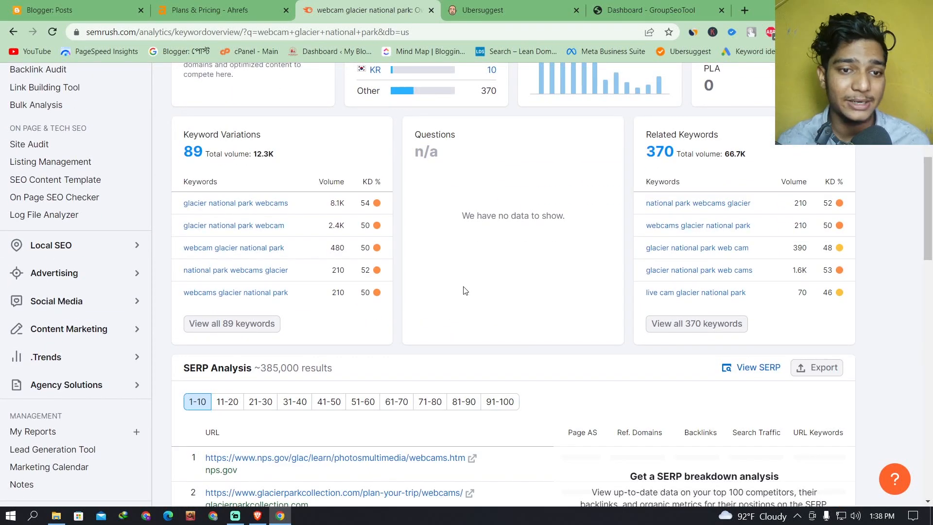
pyautogui.scroll(7, 464, 291)
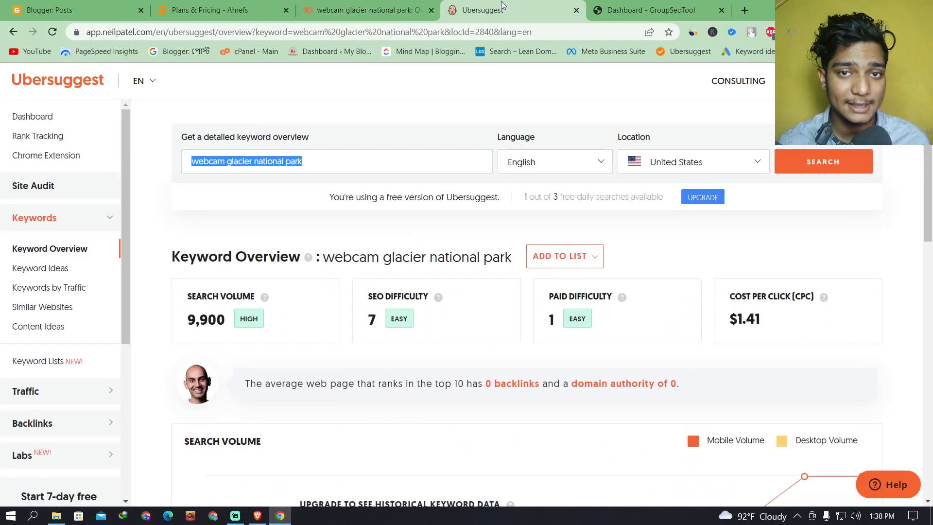
# - Compare the Ubersuggest and Semrush overviews of "webcam glacier national park" by switching between the two tools
pyautogui.click(500, 4)
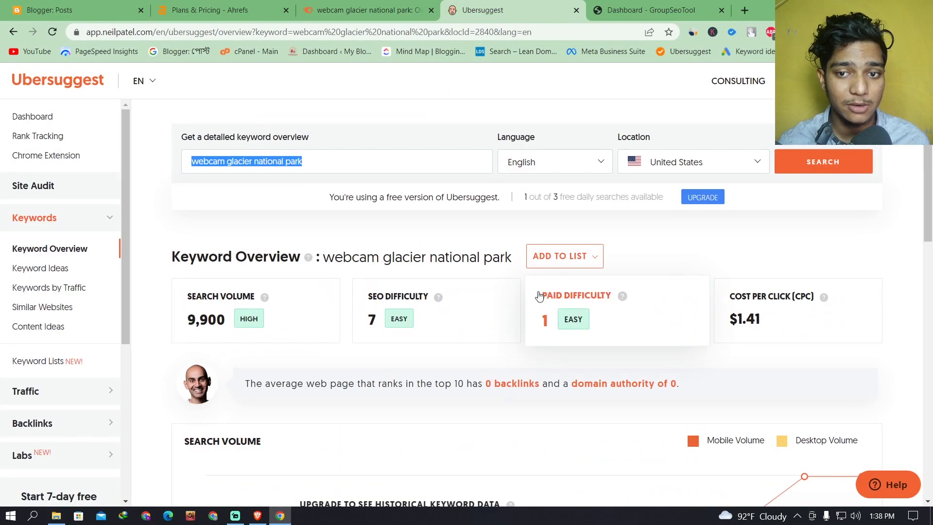
pyautogui.click(325, 4)
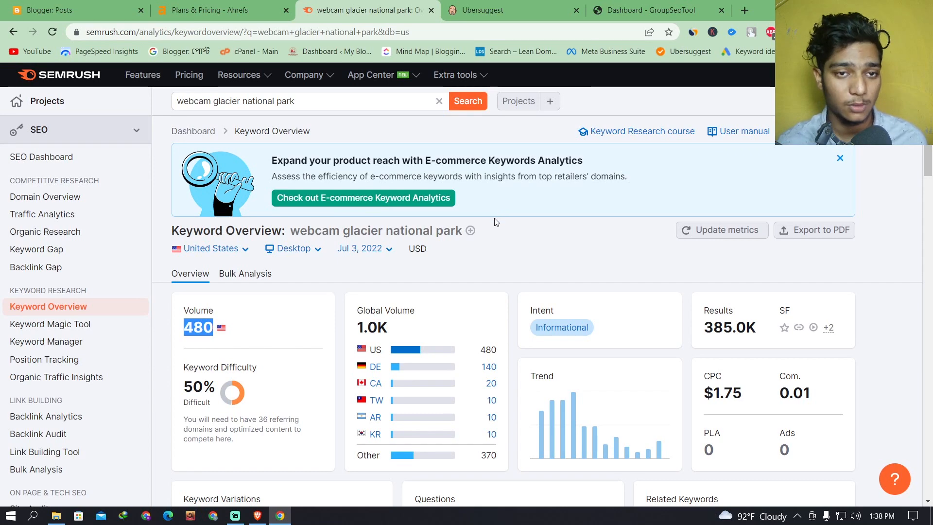
pyautogui.click(514, 6)
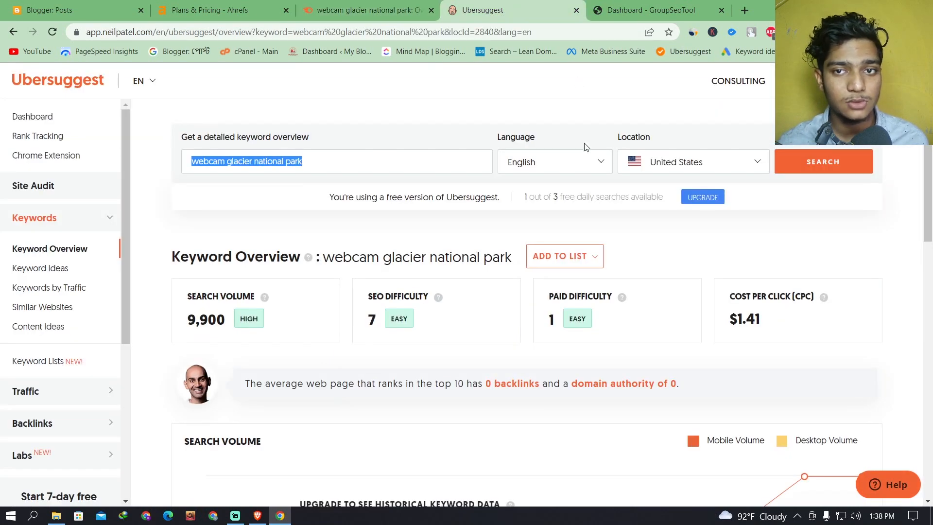
pyautogui.scroll(-6, 586, 147)
pyautogui.scroll(6, 411, 187)
pyautogui.scroll(-5, 417, 236)
pyautogui.scroll(3, 514, 191)
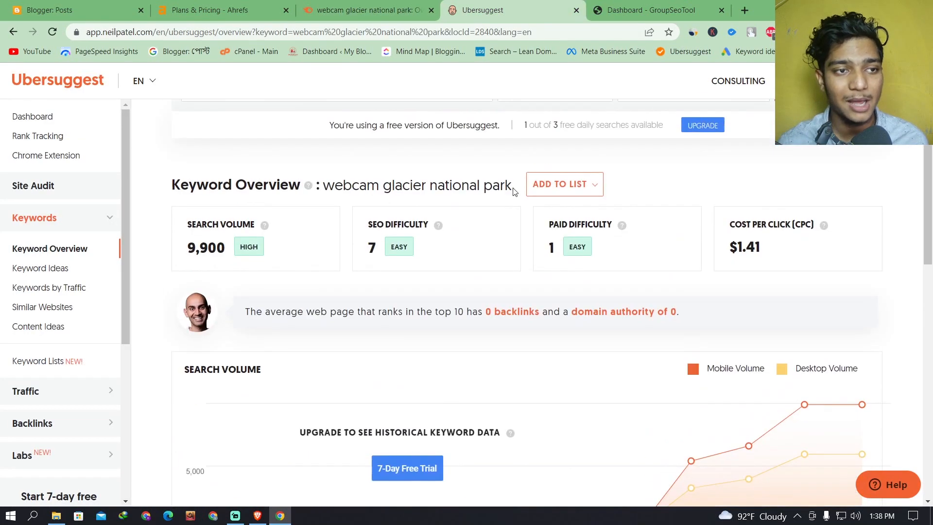
pyautogui.scroll(2, 598, 148)
# - Close the Ubersuggest and Ahrefs pricing pages and return to the Semrush keyword overview
pyautogui.click(577, 10)
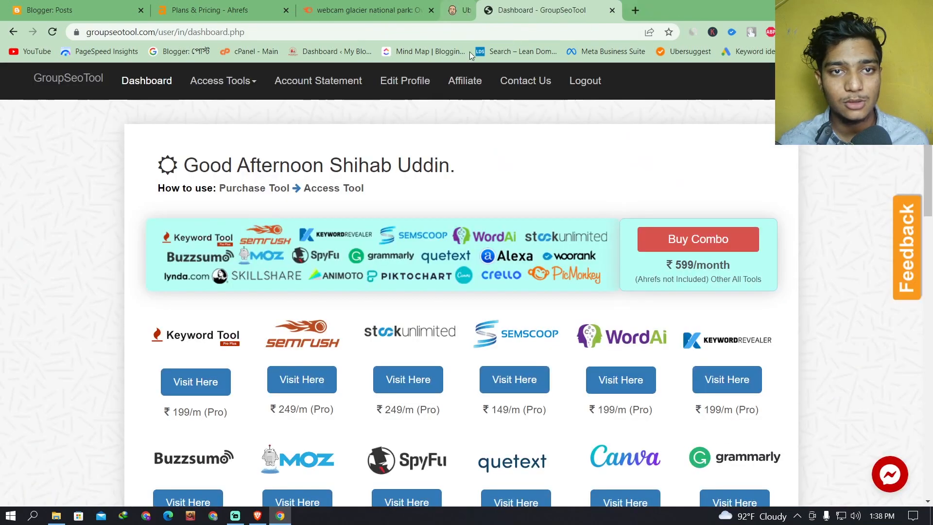
pyautogui.click(390, 5)
pyautogui.click(219, 10)
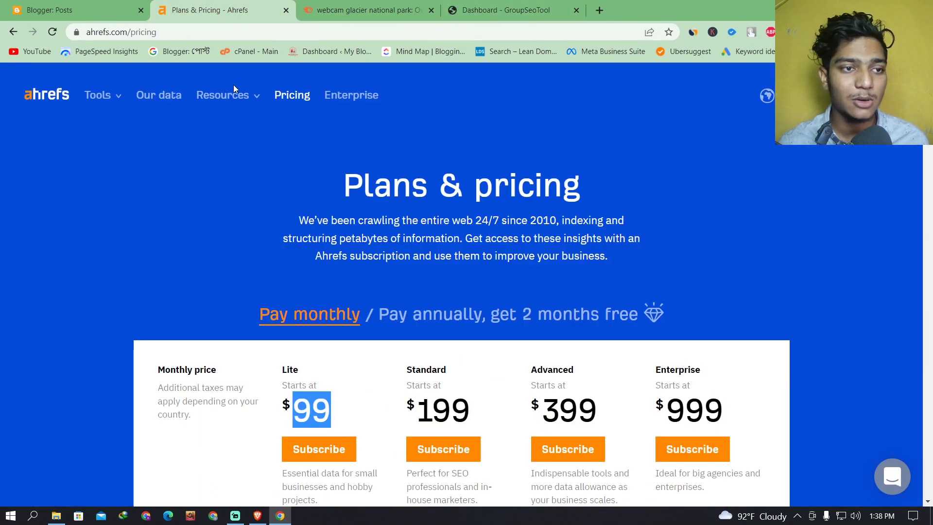
pyautogui.click(286, 11)
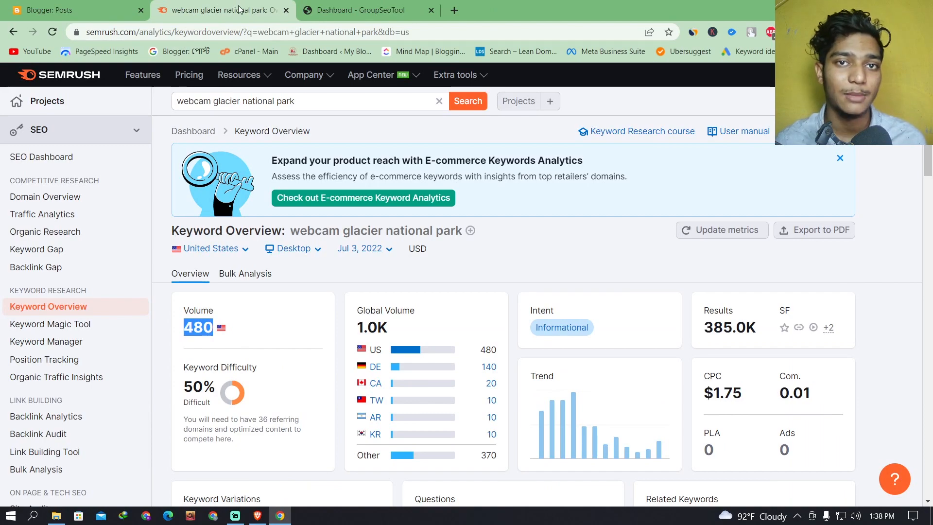
# - Examine the SERP analysis, keyword variations and related keywords for "webcam glacier national park", and highlight its keyword difficulty
pyautogui.scroll(-15, 466, 249)
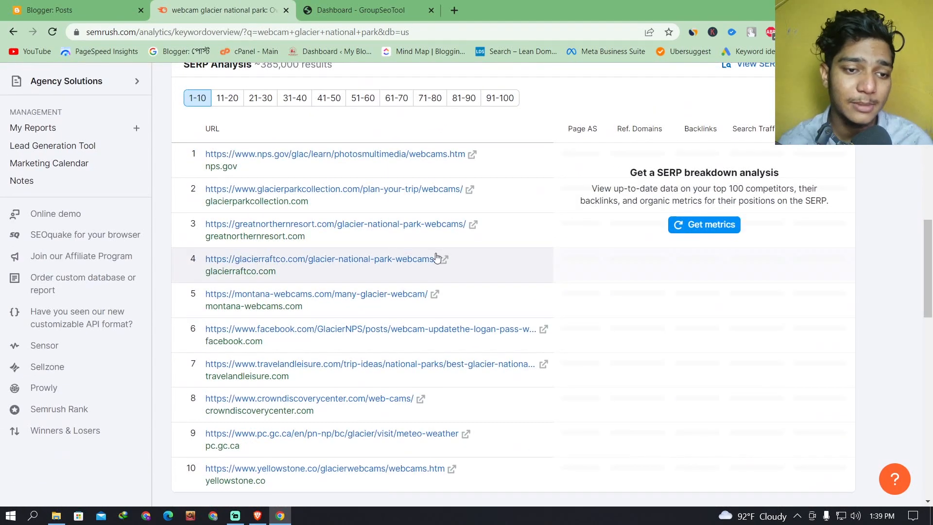
pyautogui.scroll(-2, 389, 262)
pyautogui.scroll(15, 364, 260)
pyautogui.scroll(-2, 222, 300)
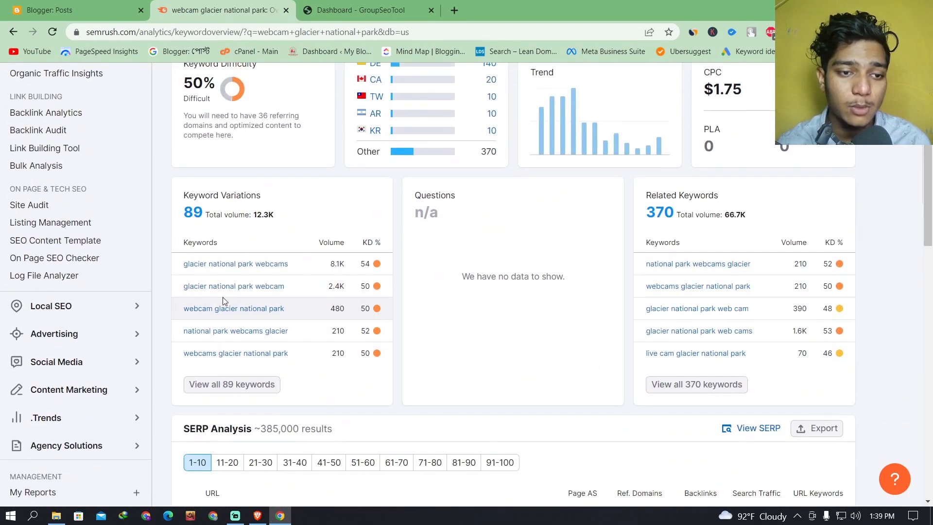
pyautogui.scroll(1, 368, 275)
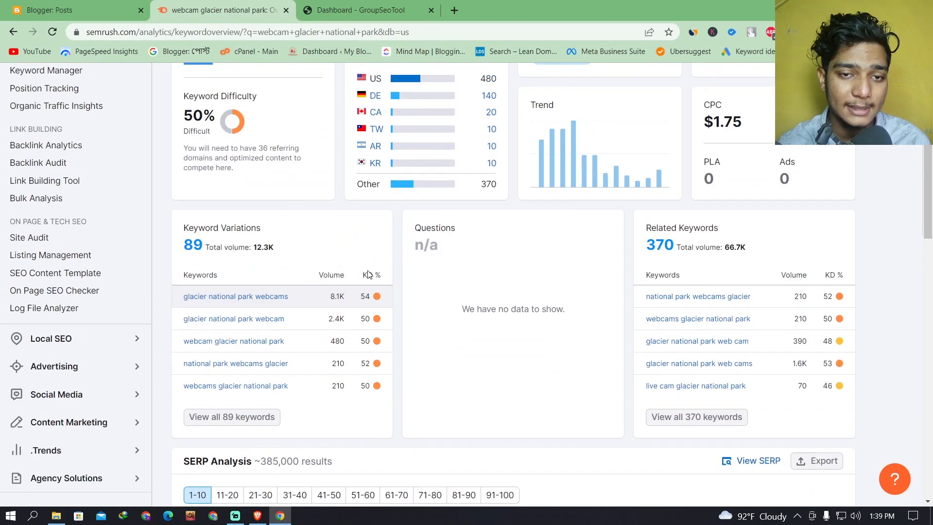
pyautogui.scroll(4, 247, 295)
pyautogui.moveTo(217, 326); pyautogui.dragTo(187, 337)
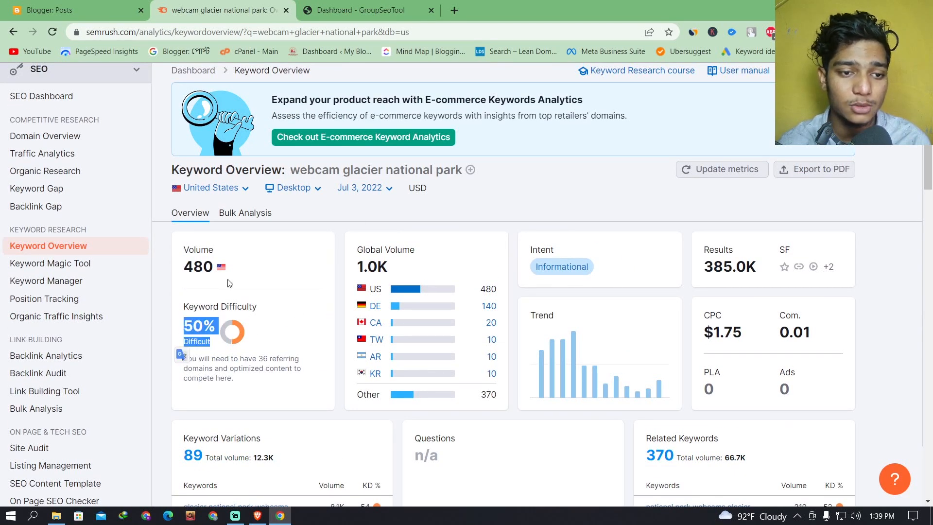
pyautogui.scroll(1, 229, 283)
# - Replace the text in the Semrush keyword search with "sopne bagh dekhle ki hoy"
pyautogui.moveTo(302, 100); pyautogui.dragTo(189, 102)
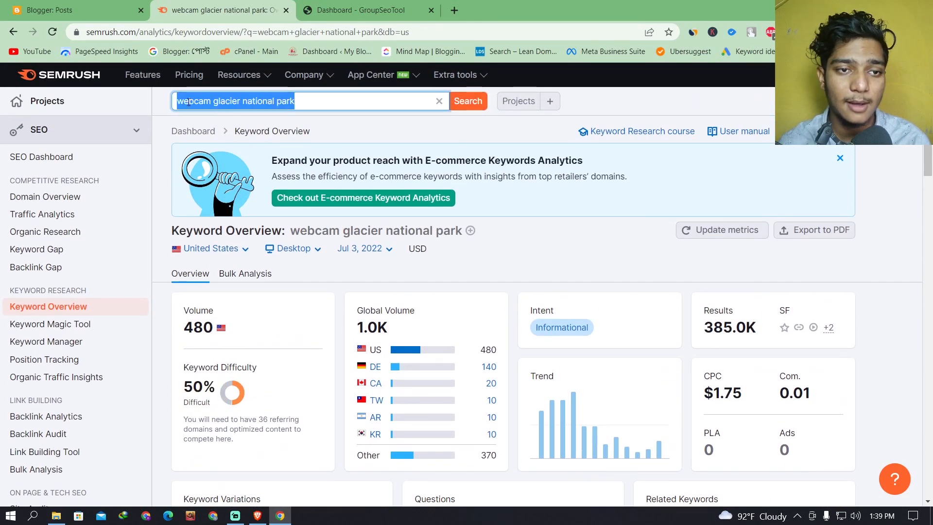
pyautogui.press('BackSpace')
pyautogui.write('s')
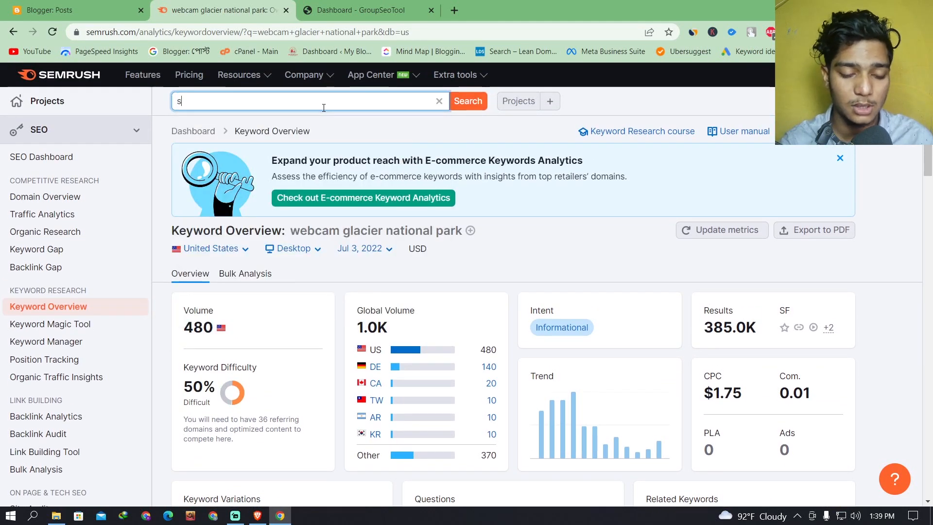
pyautogui.write('opne bagh dekhle')
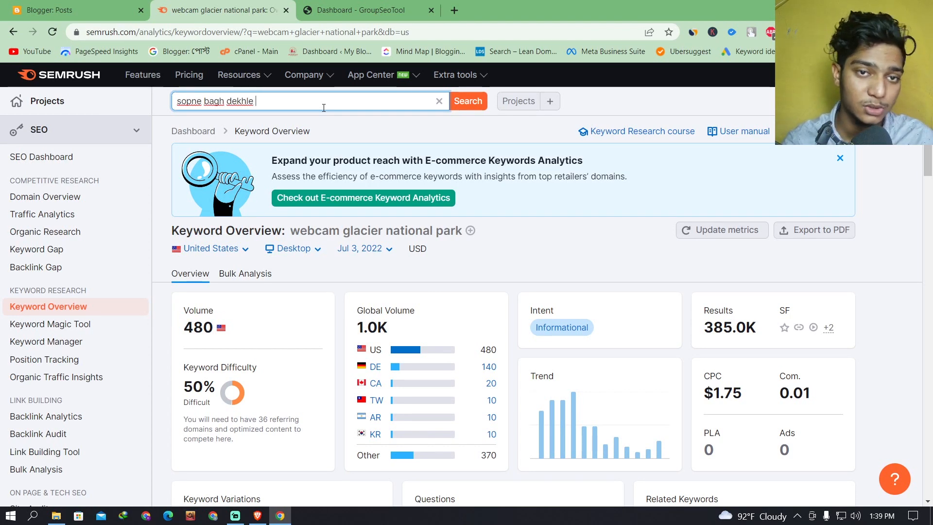
pyautogui.write('ki ')
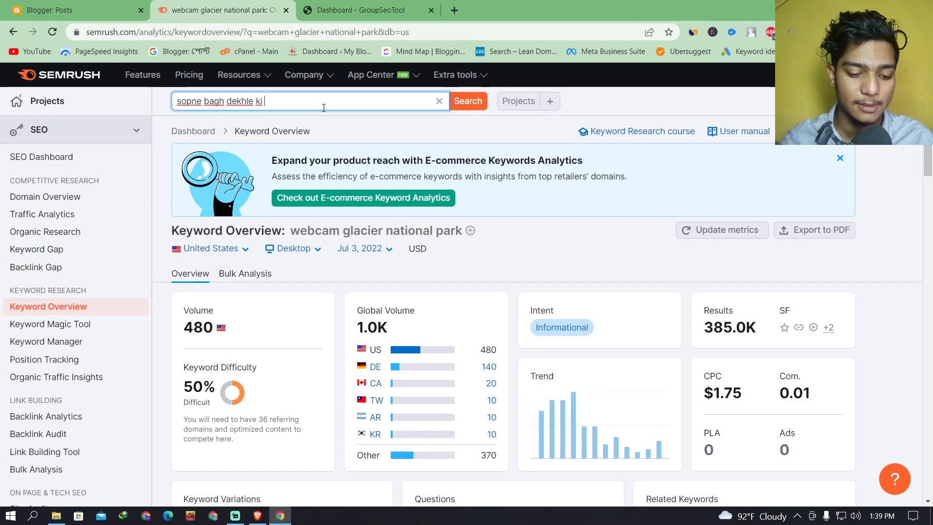
pyautogui.write('hyhoy')
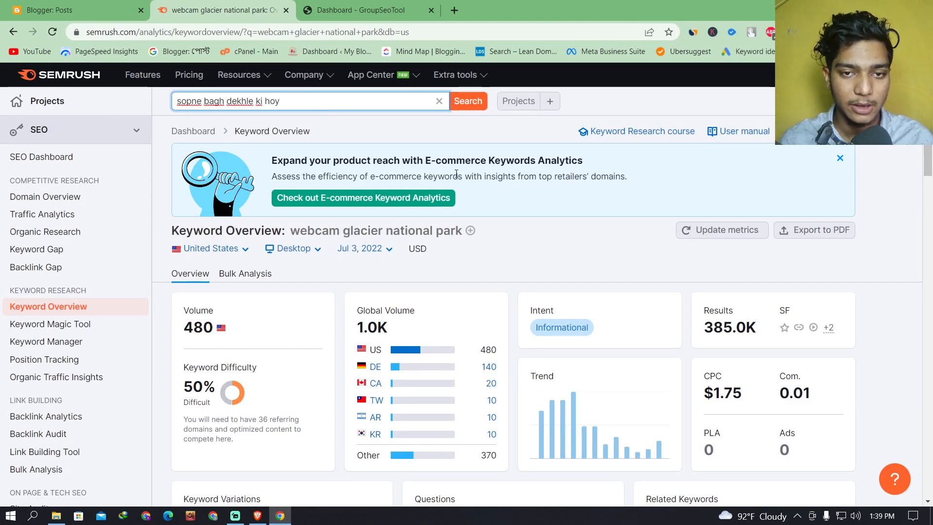
# - Switch the keyword overview's country database to Bangladesh
pyautogui.scroll(-3, 387, 273)
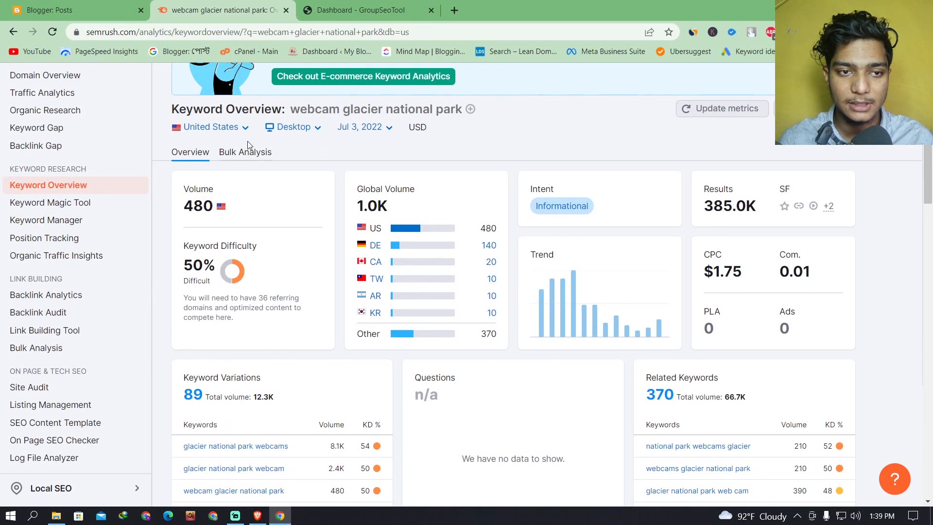
pyautogui.click(218, 128)
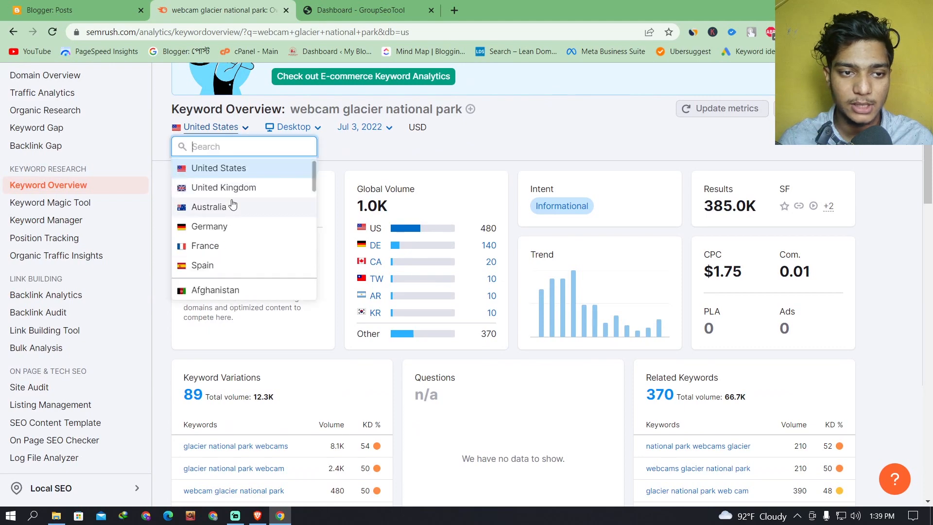
pyautogui.write('bang')
pyautogui.click(228, 168)
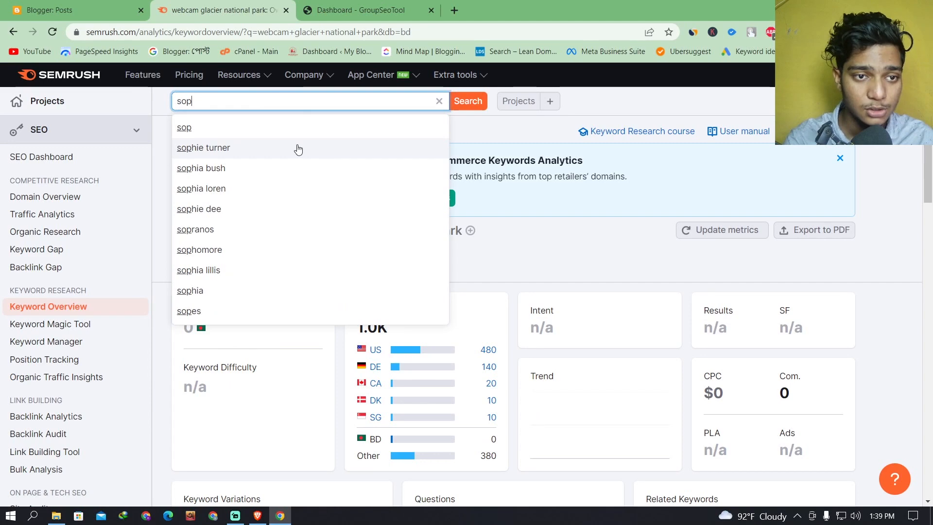
# - Search the Bangladesh database for "sopne bagh dekhle ki hoy" and check the overview's metrics and keyword ideas
pyautogui.write('ne bagh d')
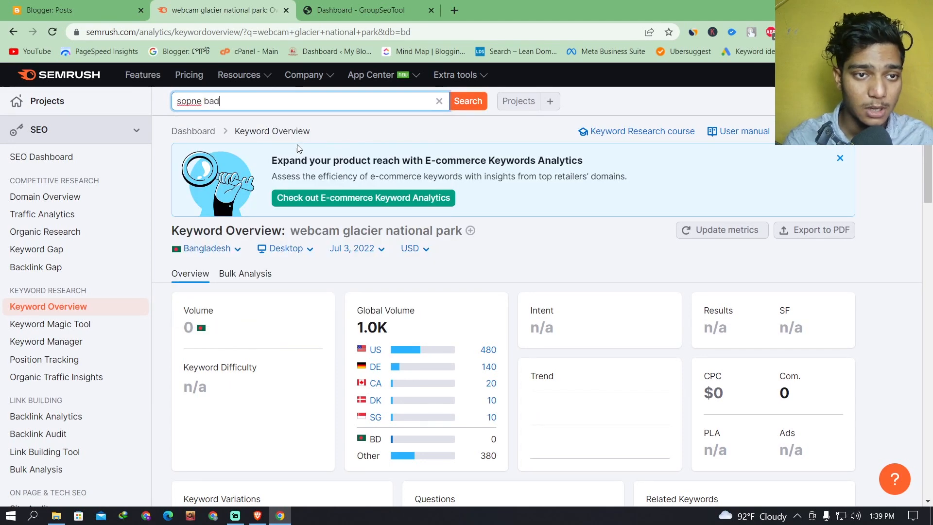
pyautogui.write('ekhle ki hoy')
pyautogui.press('Return')
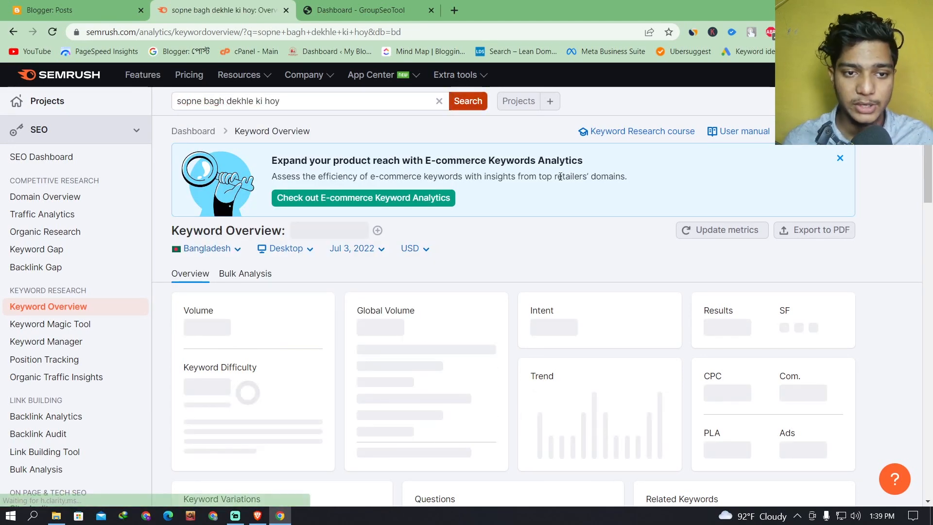
pyautogui.scroll(-8, 534, 290)
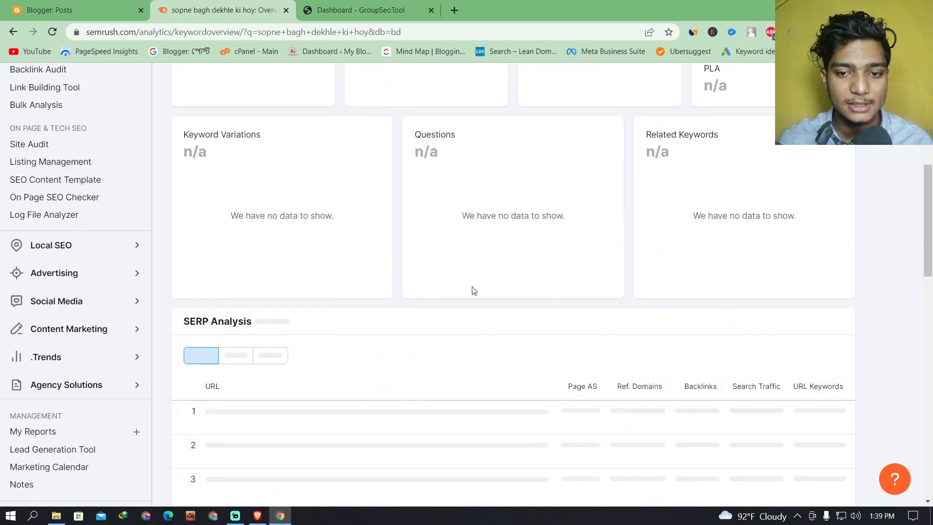
pyautogui.scroll(8, 388, 301)
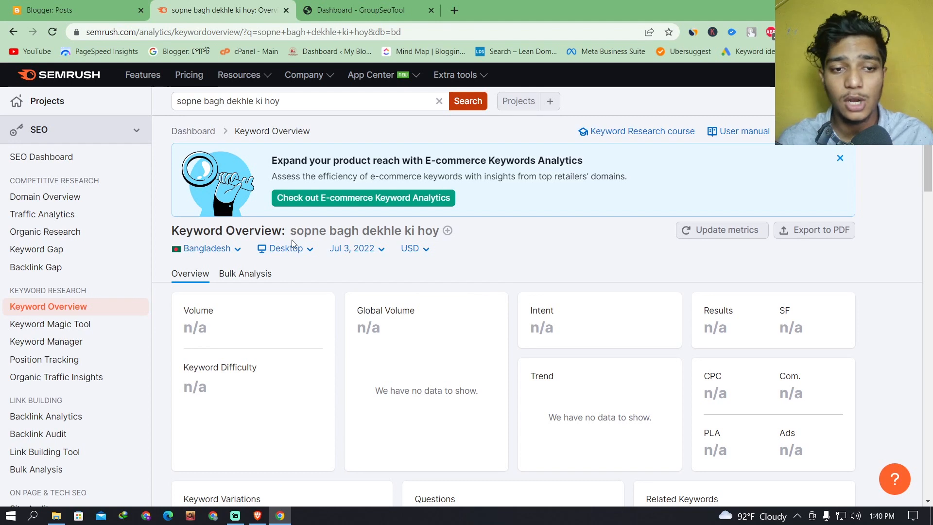
# - Copy the keyword "sopne bagh dekhle ki hoy" and search for it on Google in a new tab
pyautogui.click(291, 102)
pyautogui.hotkey('ctrl', 'c')
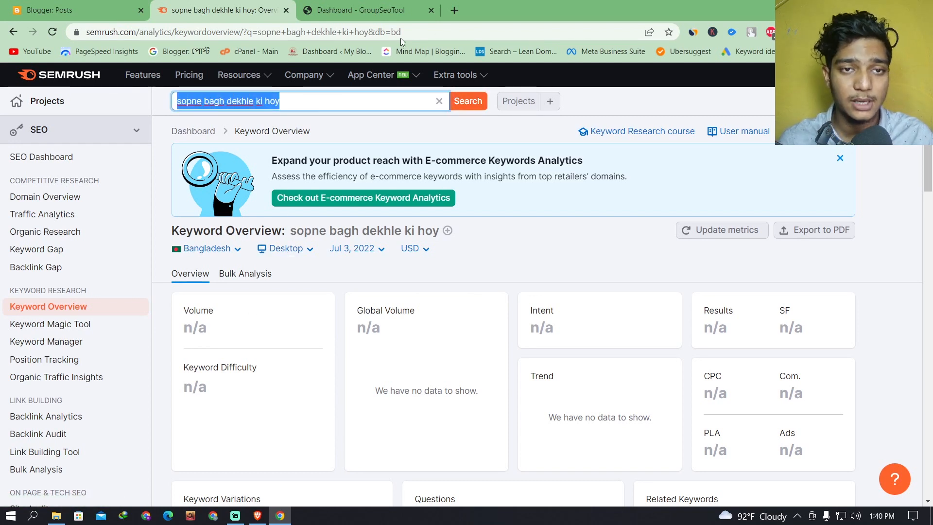
pyautogui.click(454, 10)
pyautogui.hotkey('ctrl', 'v')
pyautogui.press('Return')
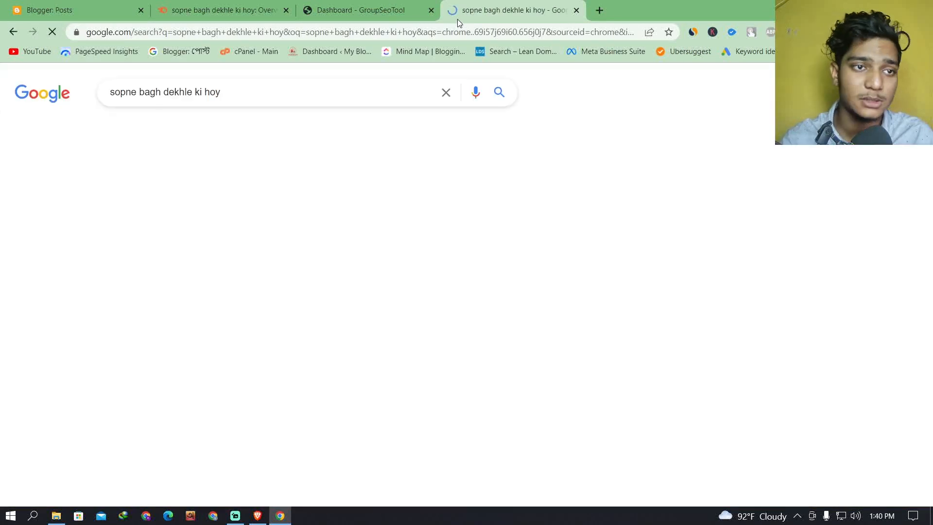
# - Examine the Google results for "sopne bagh dekhle ki hoy", highlighting the query and the number of results
pyautogui.scroll(-5, 223, 248)
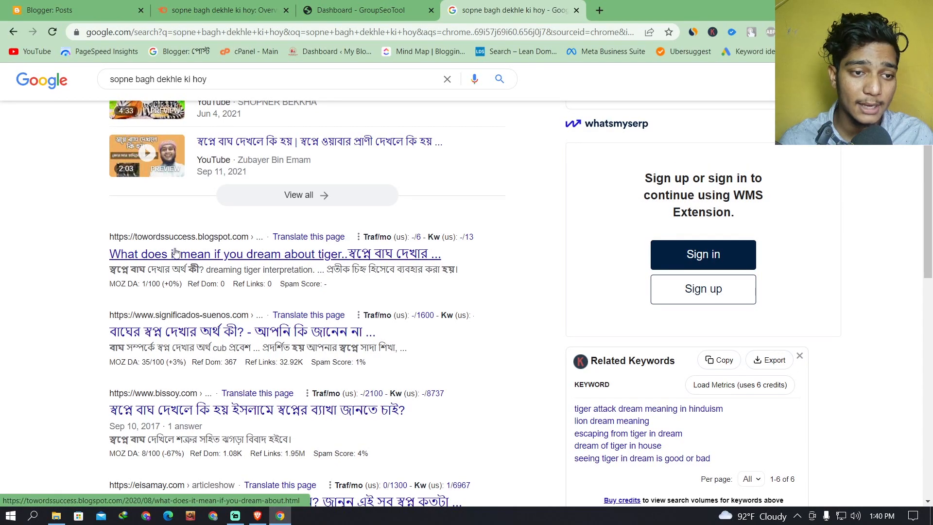
pyautogui.scroll(-9, 197, 248)
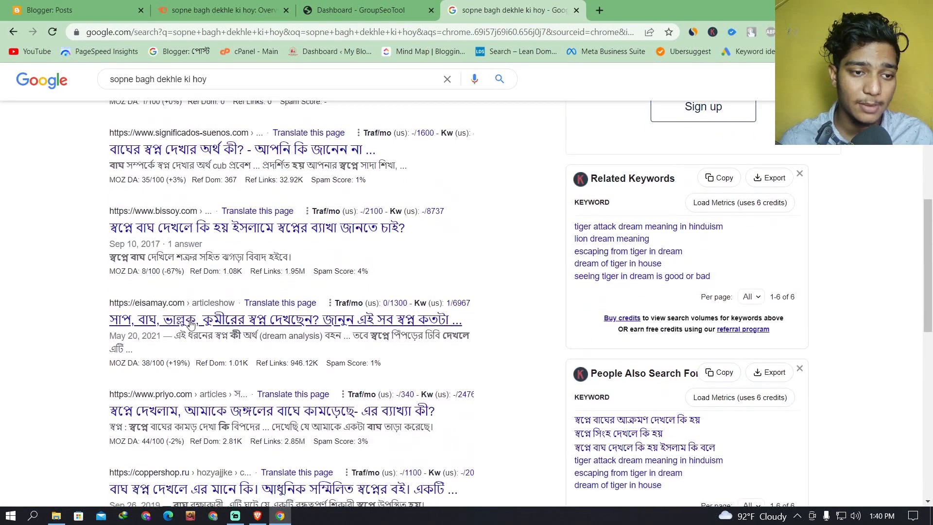
pyautogui.scroll(-5, 235, 371)
pyautogui.scroll(15, 243, 262)
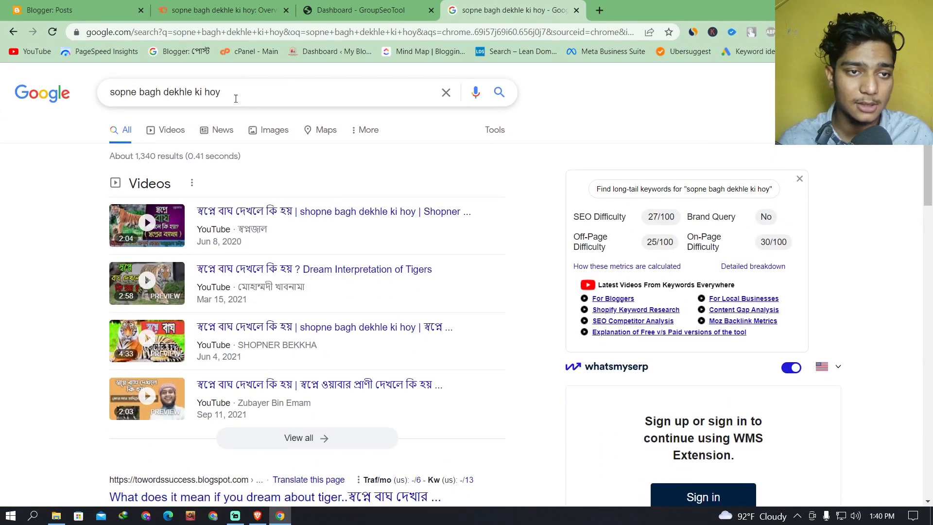
pyautogui.moveTo(254, 91); pyautogui.dragTo(106, 92)
pyautogui.click(82, 177)
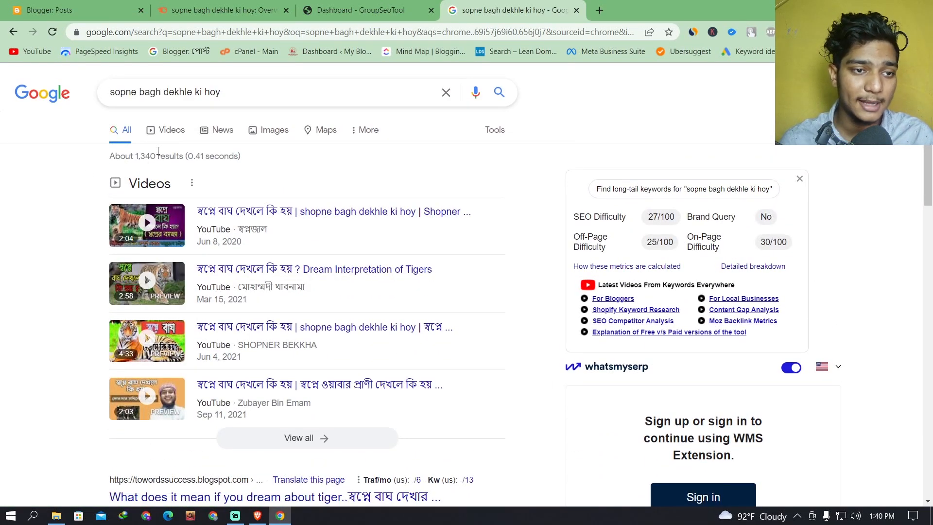
pyautogui.moveTo(137, 156); pyautogui.dragTo(155, 156)
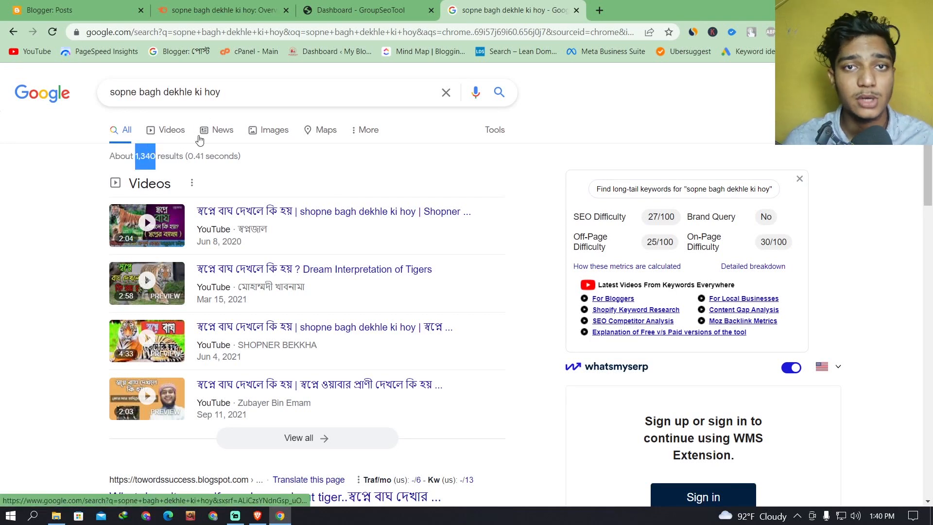
pyautogui.click(156, 156)
pyautogui.moveTo(156, 157); pyautogui.dragTo(133, 157)
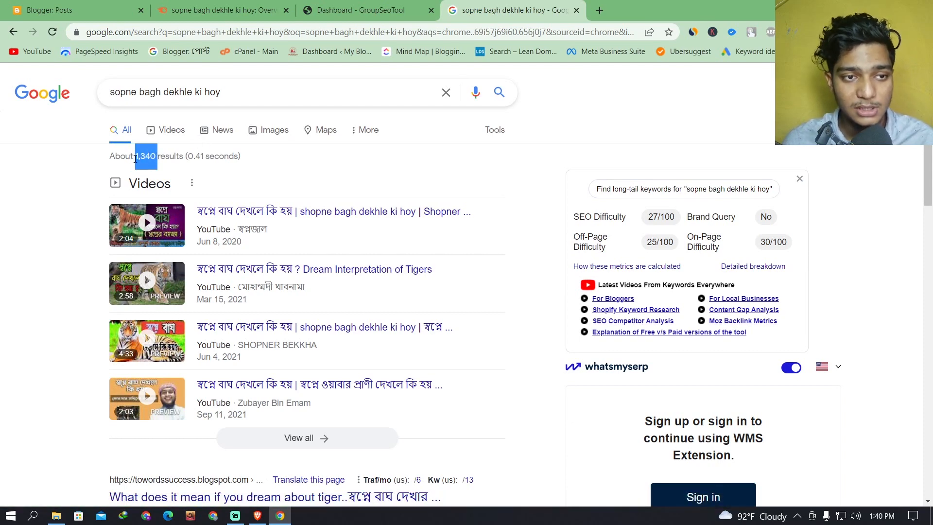
# - Search Google for the suggested query "seeing tiger in dream is good or bad" and highlight its result count
pyautogui.moveTo(221, 91); pyautogui.dragTo(136, 92)
pyautogui.click(110, 92)
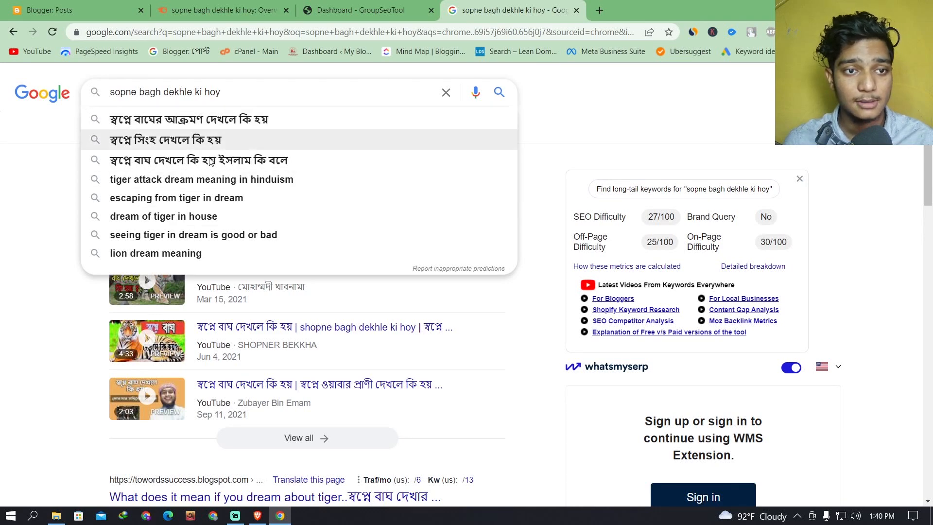
pyautogui.click(212, 236)
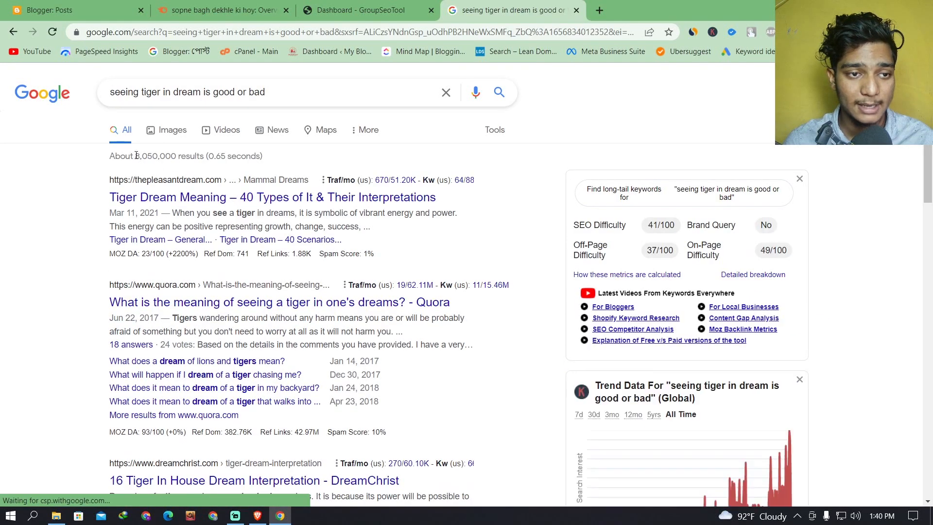
pyautogui.moveTo(135, 156); pyautogui.dragTo(180, 156)
# - Bring back the query "sopne bagh dekhle ki hoy" and search for its suggestion "স্বপ্নে সিংহ দেখলে কি হয়"
pyautogui.moveTo(294, 94); pyautogui.dragTo(25, 97)
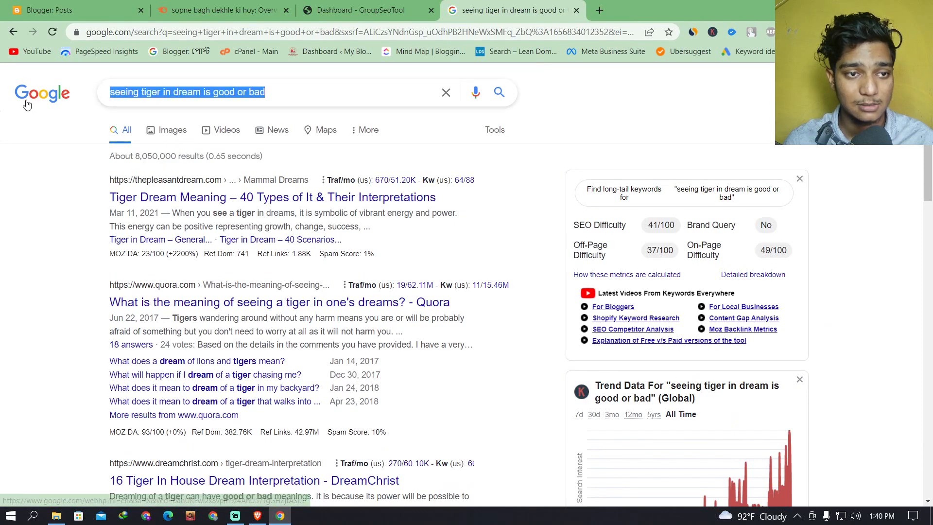
pyautogui.press('BackSpace')
pyautogui.click(164, 137)
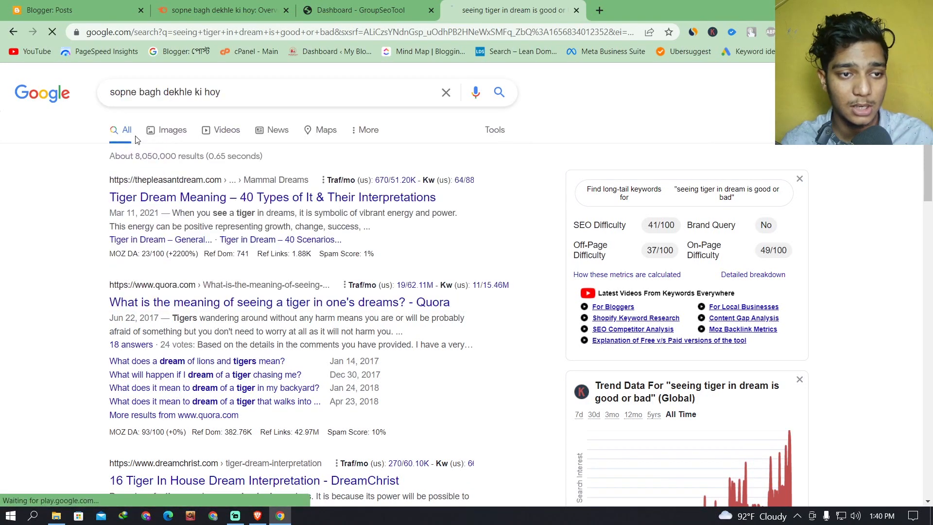
pyautogui.click(163, 92)
pyautogui.click(163, 142)
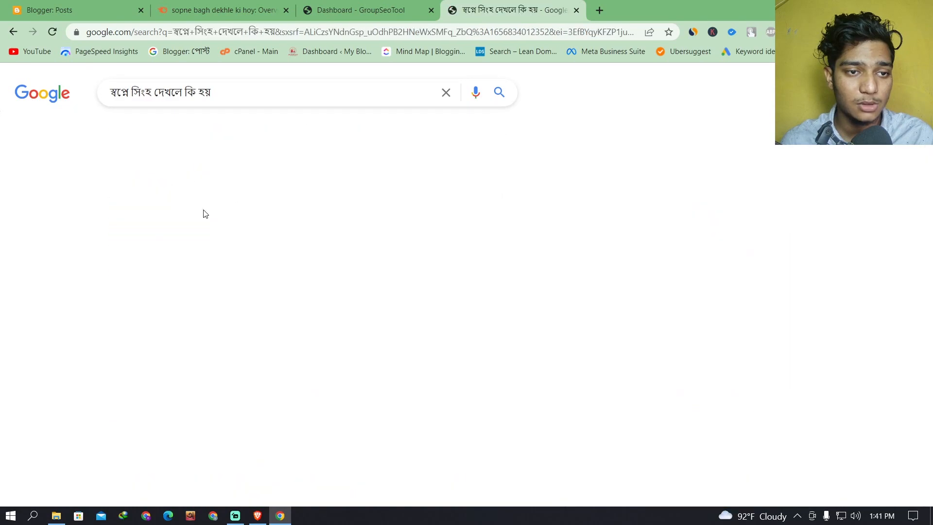
# - Highlight the result count for "স্বপ্নে সিংহ দেখলে কি হয়" and look through the pages listed
pyautogui.doubleClick(144, 159)
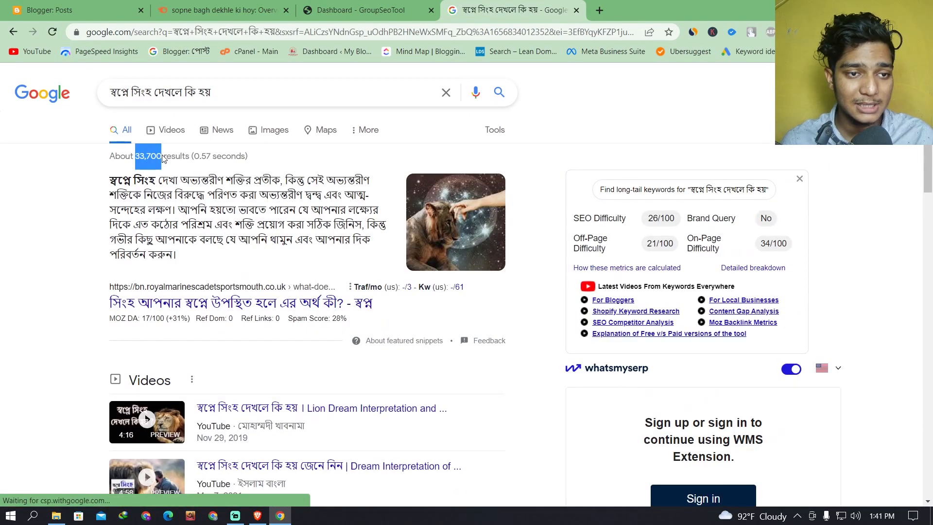
pyautogui.scroll(-7, 247, 239)
pyautogui.scroll(-5, 248, 239)
pyautogui.scroll(5, 248, 239)
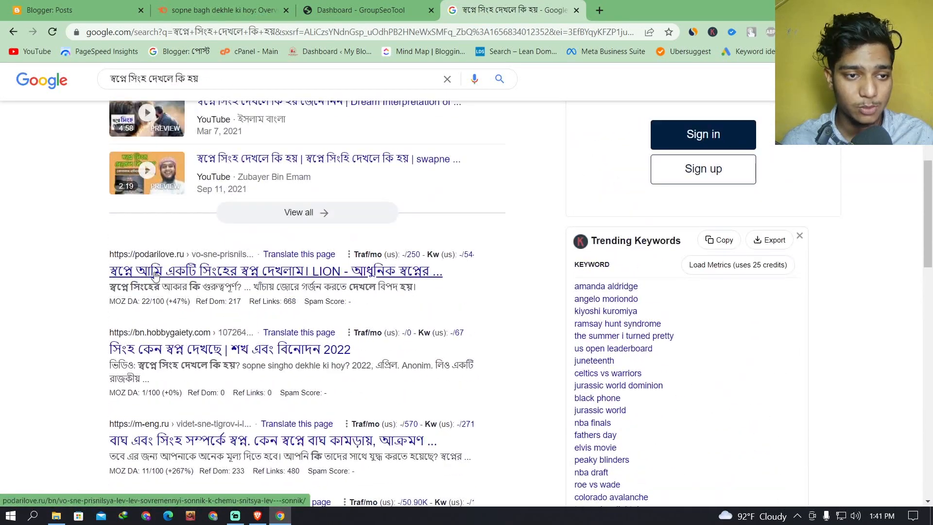
pyautogui.scroll(5, 200, 276)
pyautogui.scroll(3, 201, 276)
# - Search for the suggested query "স্বপ্নে পায়খানা পরিষ্কার করতে দেখলে কি হয়" and review its result count and listed pages
pyautogui.click(239, 91)
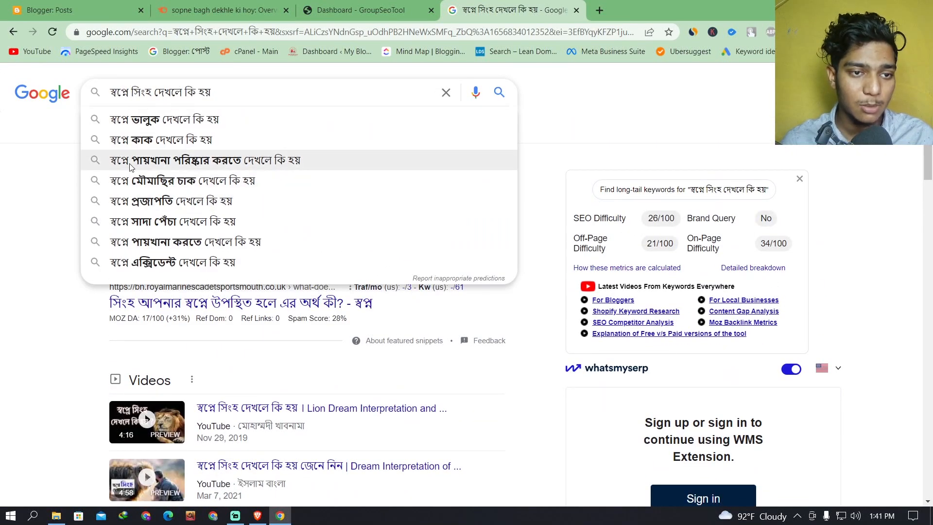
pyautogui.click(226, 161)
pyautogui.scroll(-3, 273, 146)
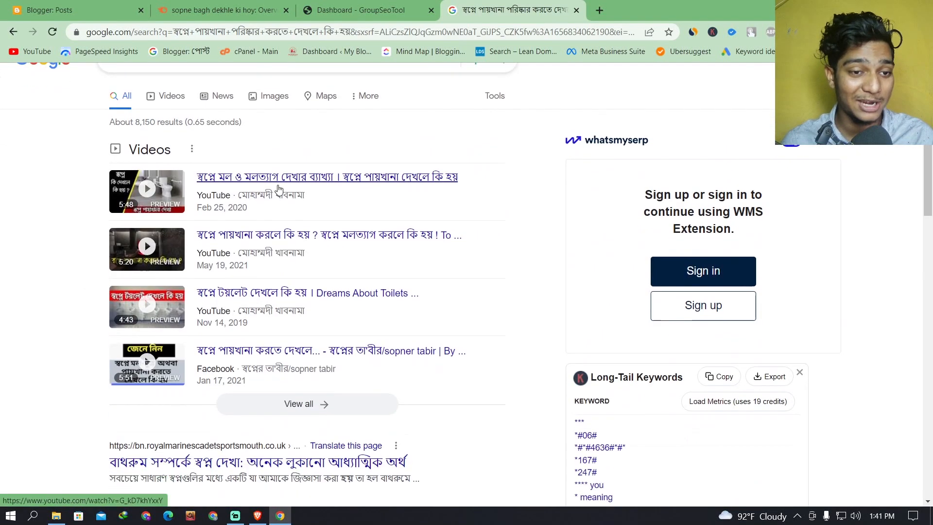
pyautogui.scroll(3, 219, 175)
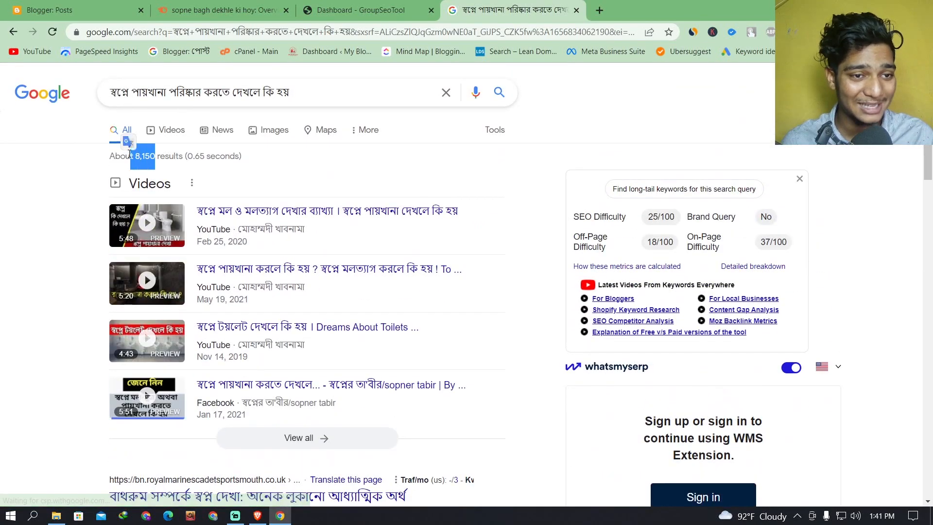
pyautogui.scroll(-5, 298, 175)
pyautogui.scroll(-8, 170, 171)
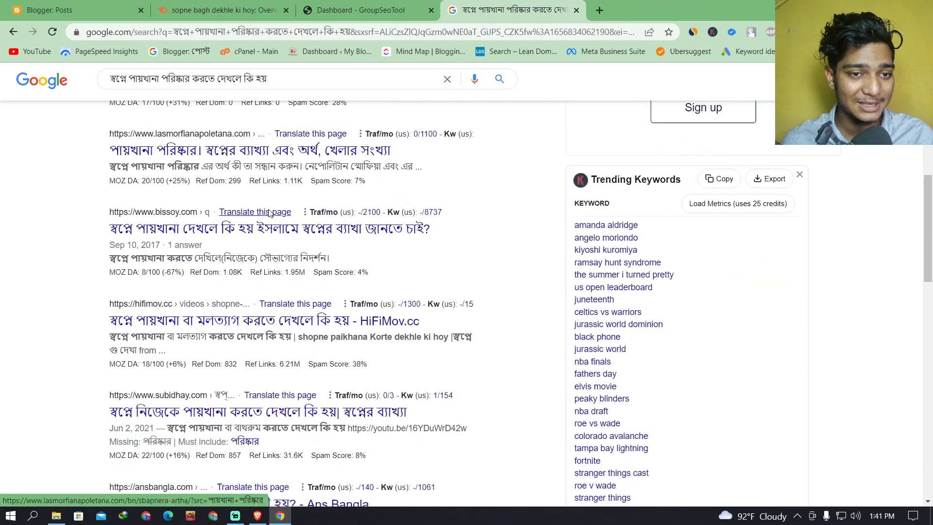
# - Return to the Semrush Keyword Overview for "sopne bagh dekhle ki hoy" and look over its metric cards
pyautogui.scroll(10, 298, 304)
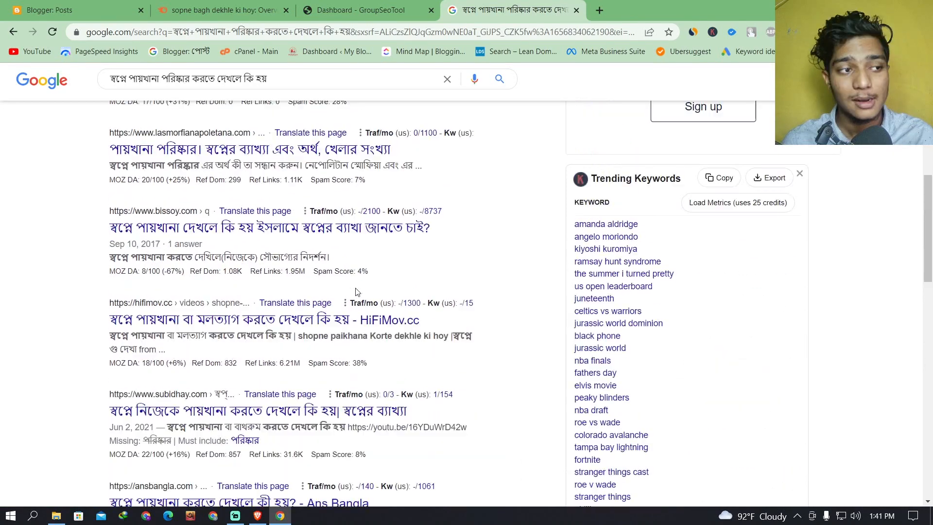
pyautogui.click(360, 10)
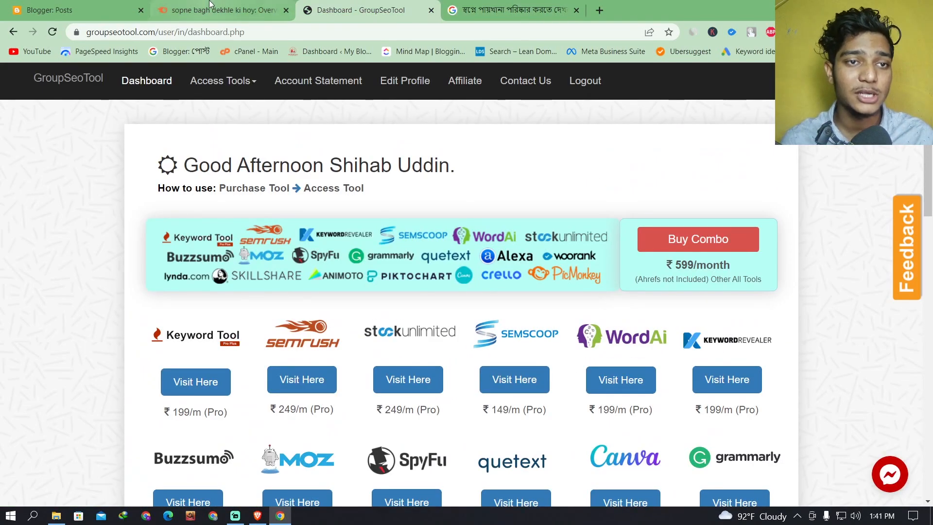
pyautogui.click(218, 10)
pyautogui.click(294, 96)
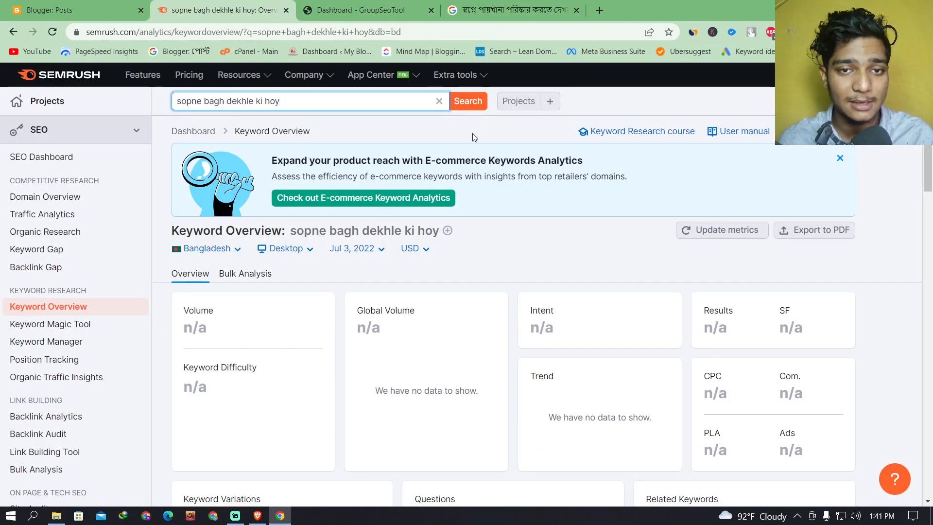
pyautogui.scroll(-6, 320, 206)
pyautogui.scroll(6, 320, 206)
pyautogui.scroll(-1, 319, 243)
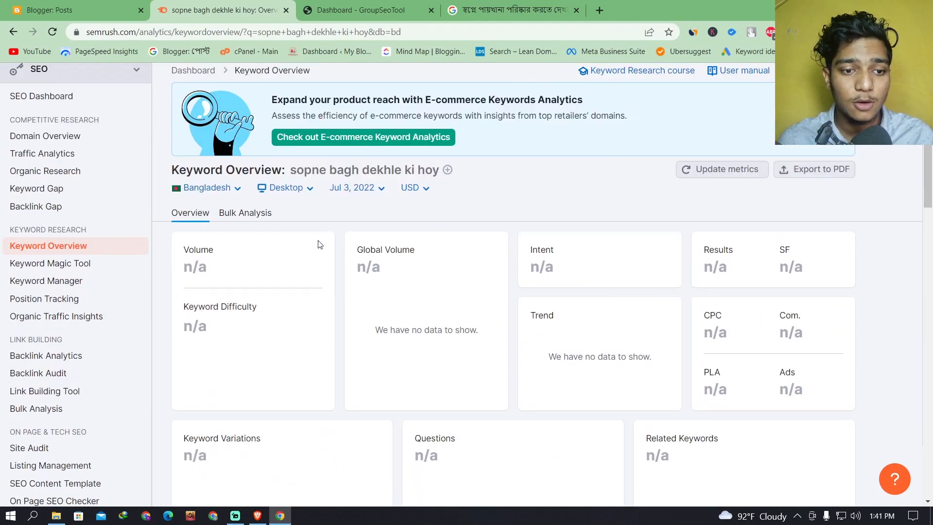
# - Highlight the Global Volume, Intent, Volume and Keyword Difficulty fields in the keyword overview and look over the rest of the report
pyautogui.moveTo(384, 272); pyautogui.dragTo(352, 256)
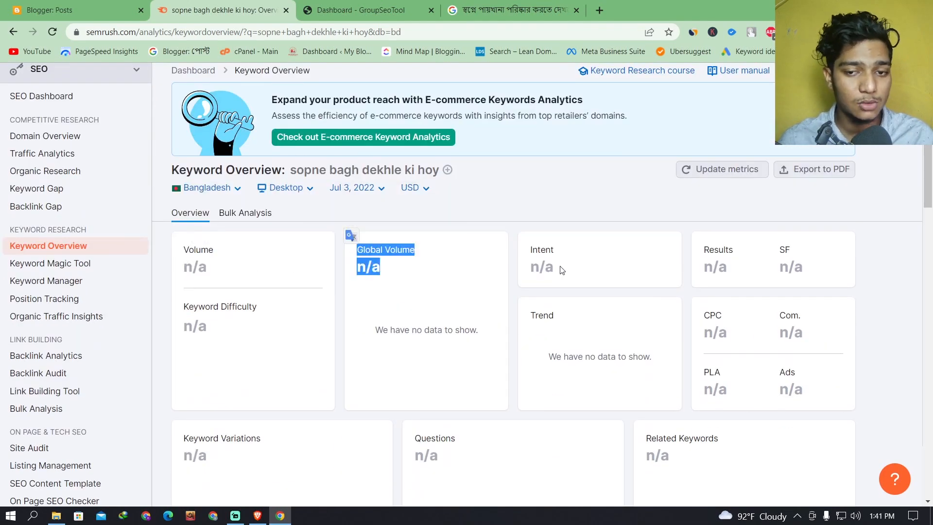
pyautogui.moveTo(562, 270); pyautogui.dragTo(498, 243)
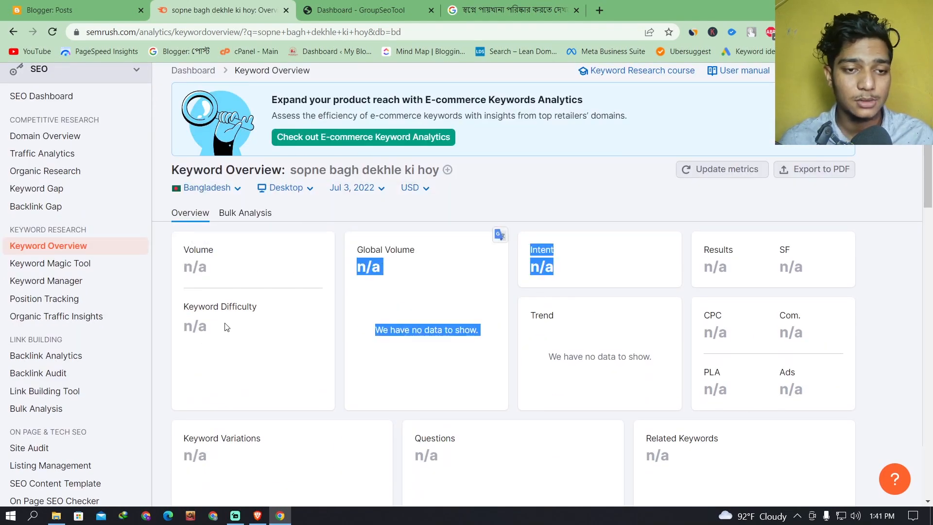
pyautogui.moveTo(225, 327); pyautogui.dragTo(187, 258)
pyautogui.scroll(-3, 301, 282)
pyautogui.scroll(5, 365, 297)
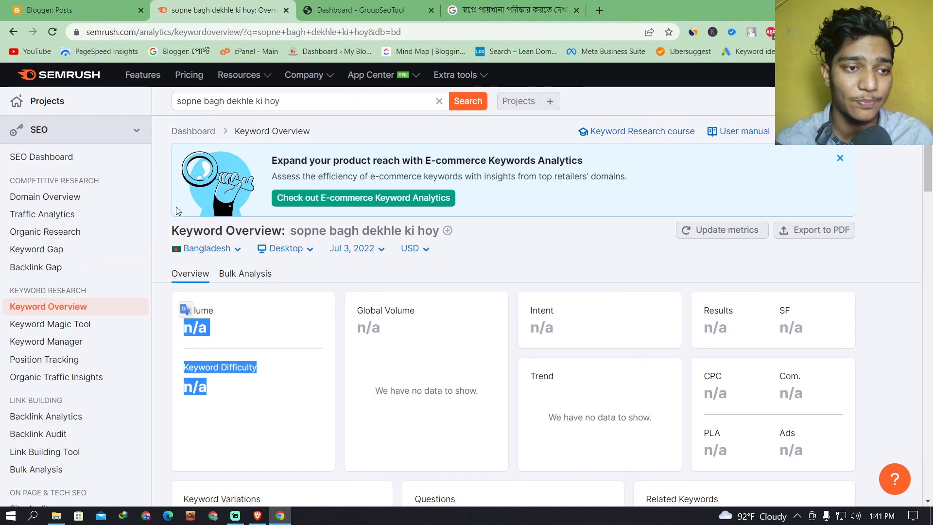
pyautogui.scroll(-1, 165, 272)
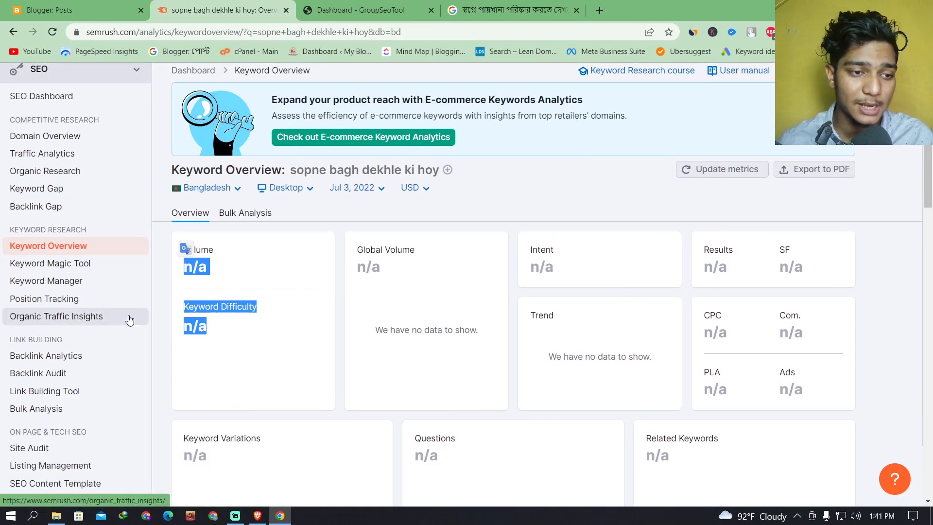
pyautogui.scroll(1, 83, 314)
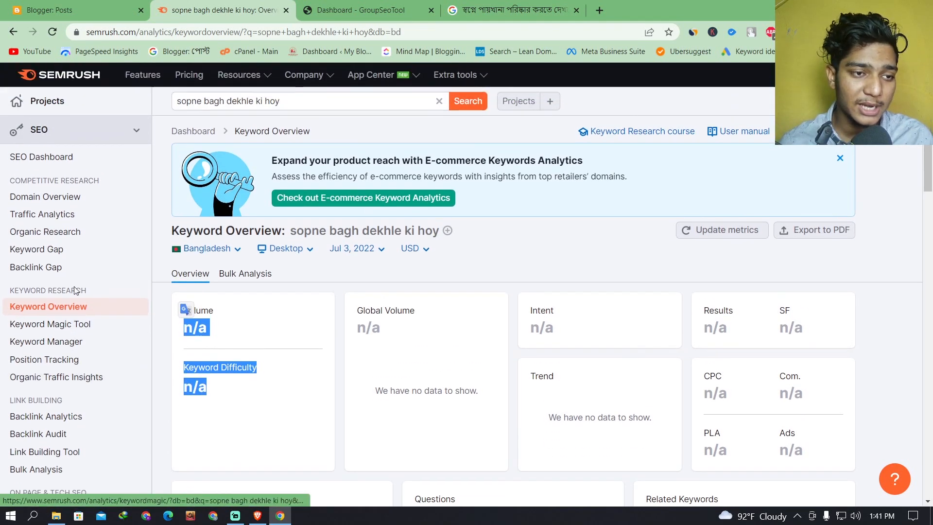
# - Open Semrush's Domain Overview tool and copy the link address of the bissoy.com result from the Google results
pyautogui.click(75, 205)
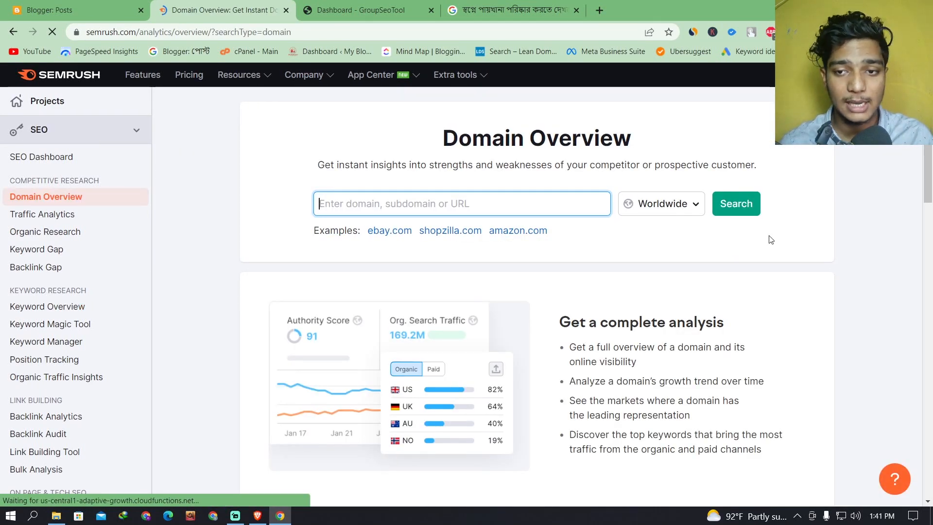
pyautogui.click(369, 9)
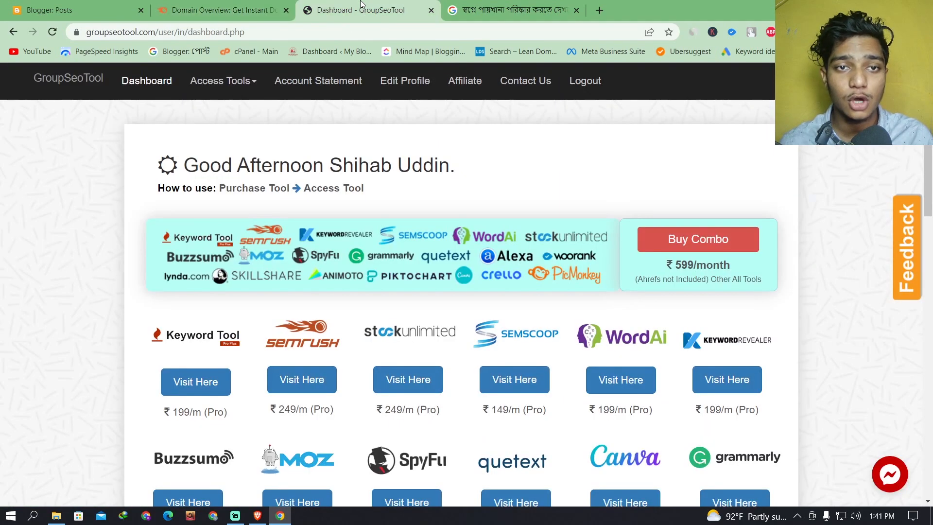
pyautogui.click(503, 9)
pyautogui.scroll(3, 170, 160)
pyautogui.scroll(-7, 170, 160)
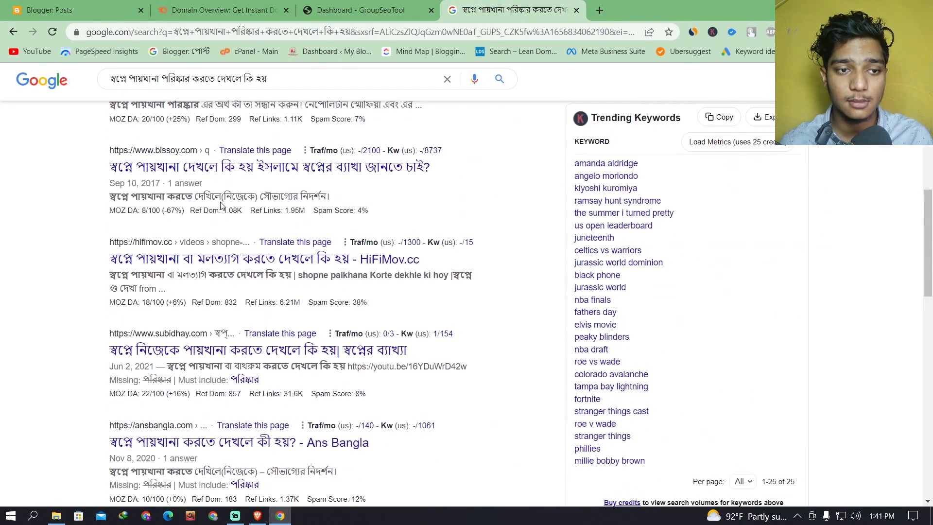
pyautogui.rightClick(170, 165)
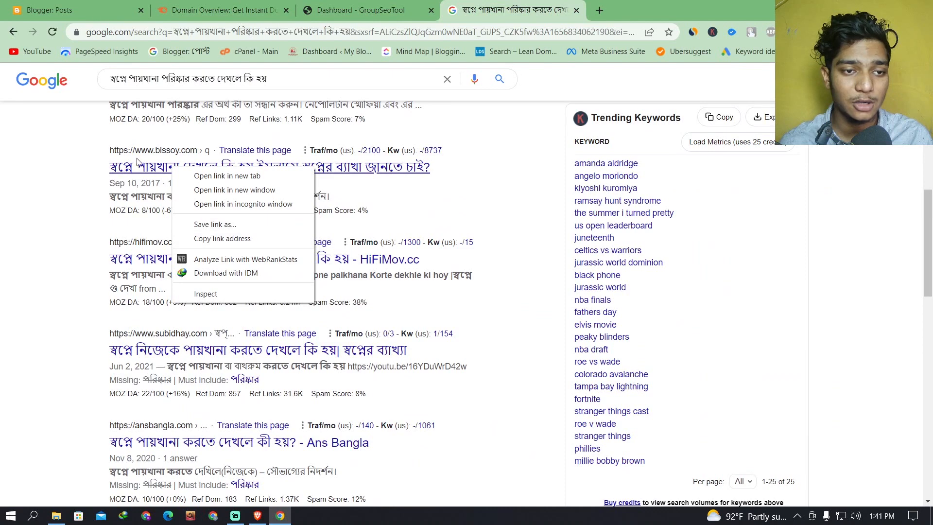
pyautogui.click(231, 238)
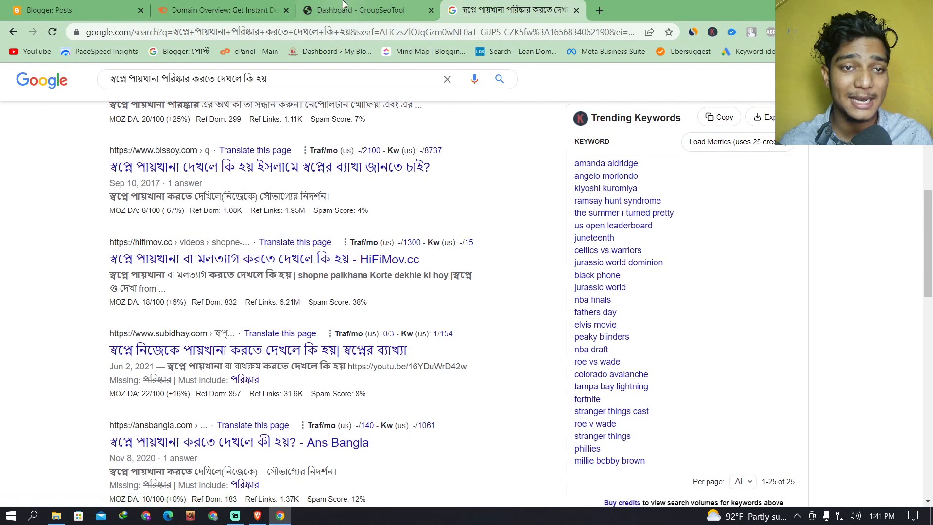
pyautogui.click(343, 10)
pyautogui.hotkey('ctrl', 'shift', 'Tab')
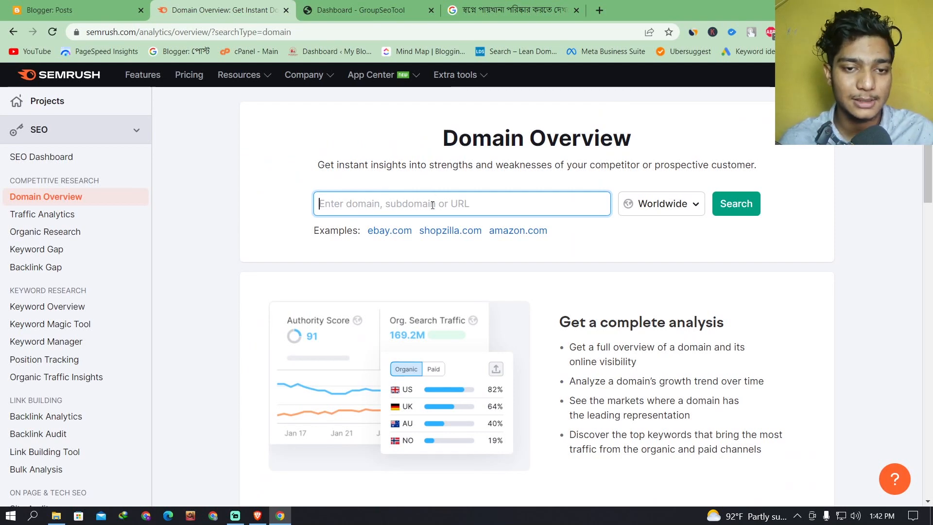
pyautogui.hotkey('ctrl', 'v')
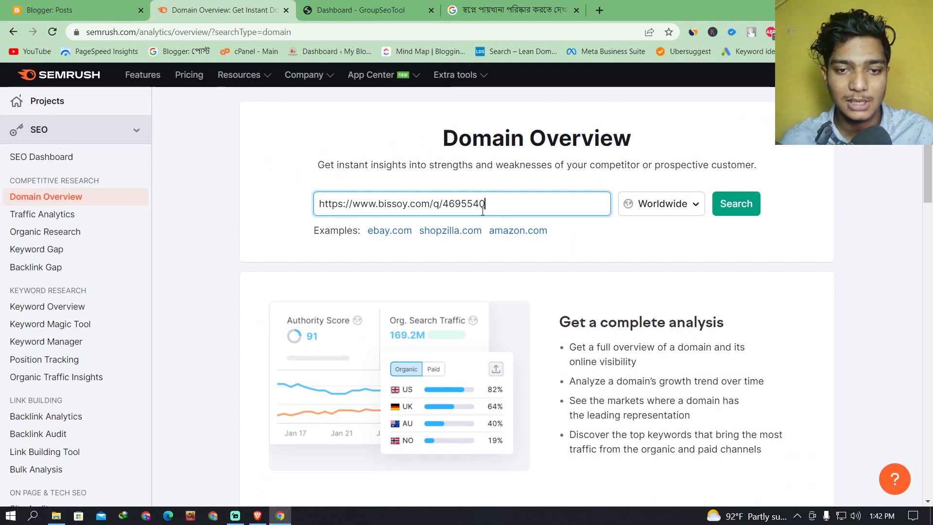
pyautogui.moveTo(485, 207); pyautogui.dragTo(429, 207)
pyautogui.press('BackSpace')
pyautogui.click(736, 203)
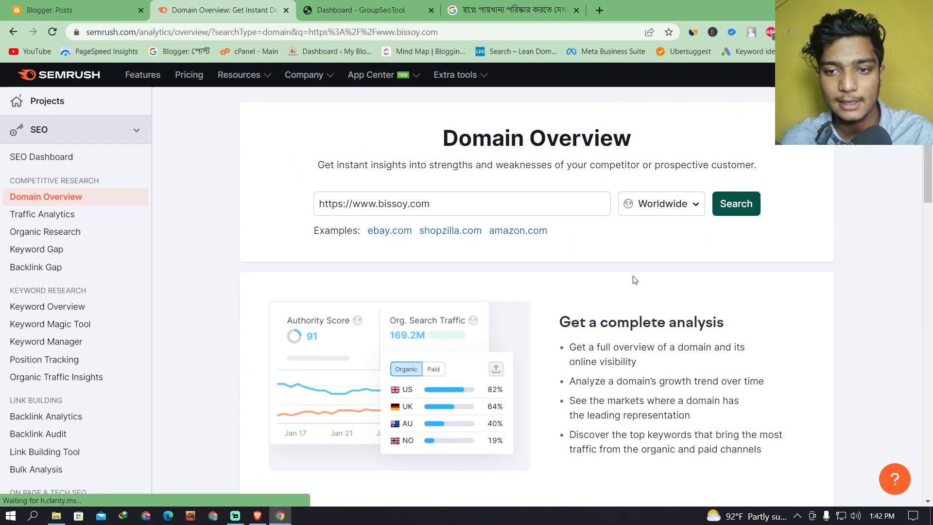
# - Review bissoy.com's authority score, organic traffic, backlinks, country distribution and top organic keywords in the domain overview
pyautogui.scroll(-1, 494, 340)
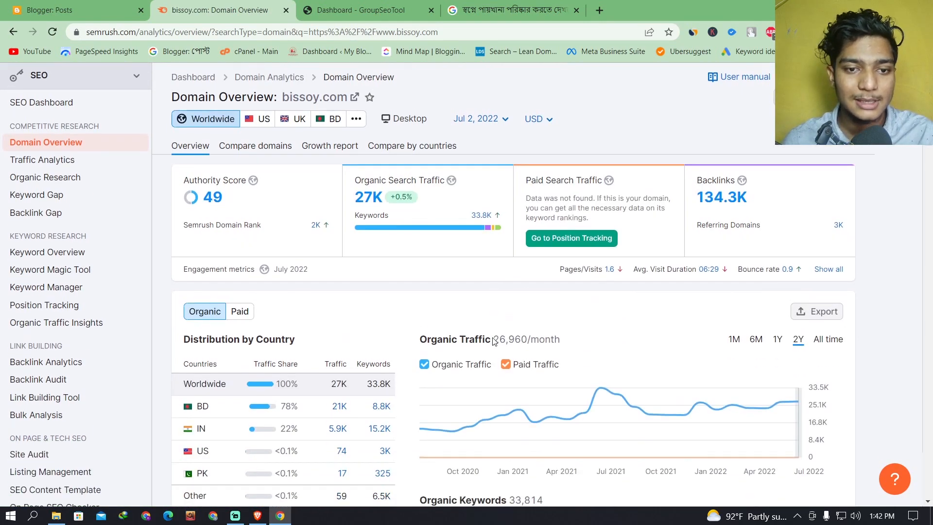
pyautogui.scroll(1, 494, 340)
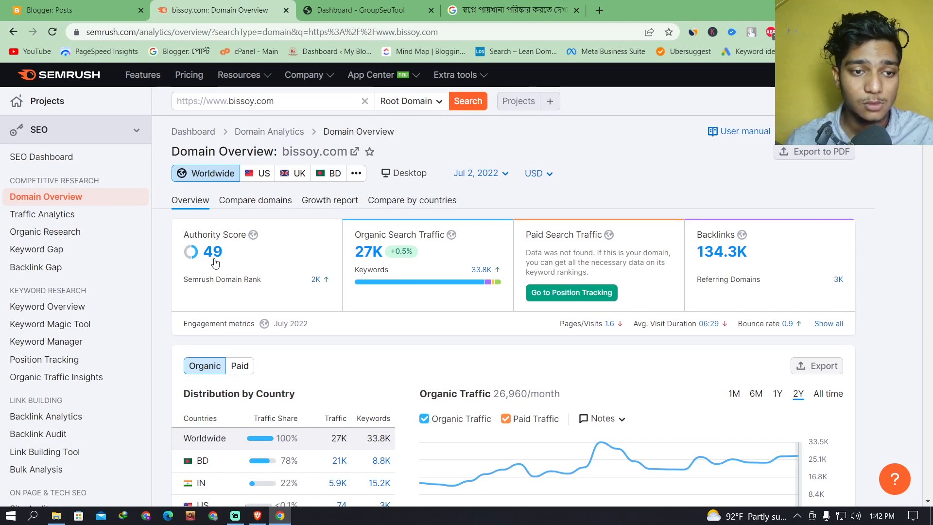
pyautogui.scroll(-4, 405, 273)
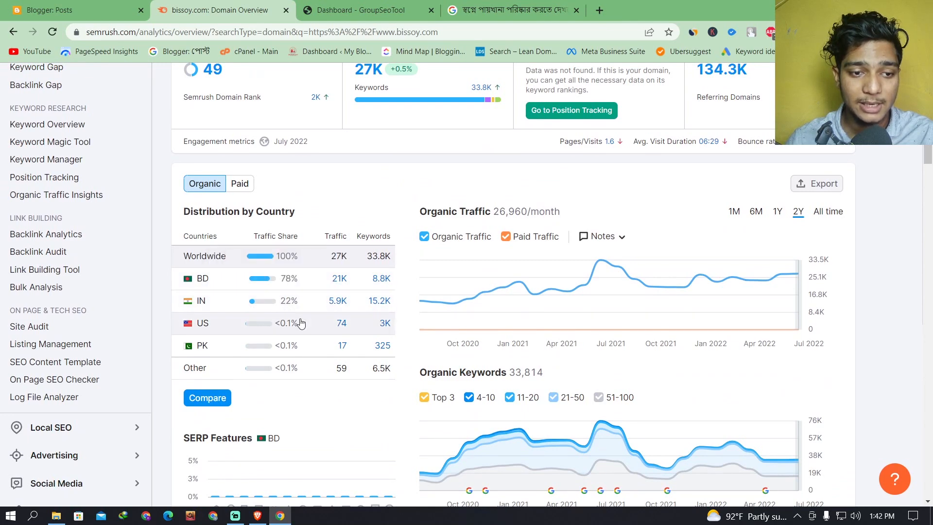
pyautogui.scroll(-4, 293, 337)
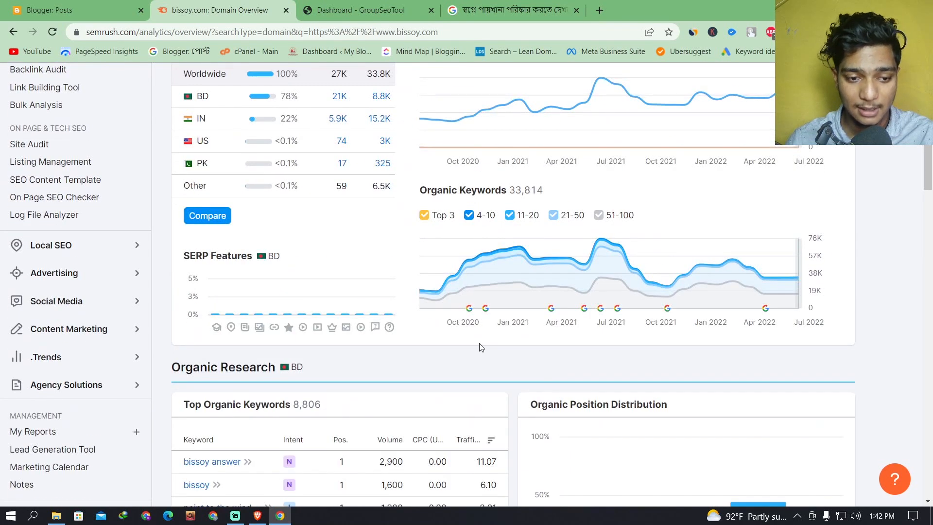
pyautogui.scroll(-5, 410, 313)
pyautogui.scroll(12, 414, 253)
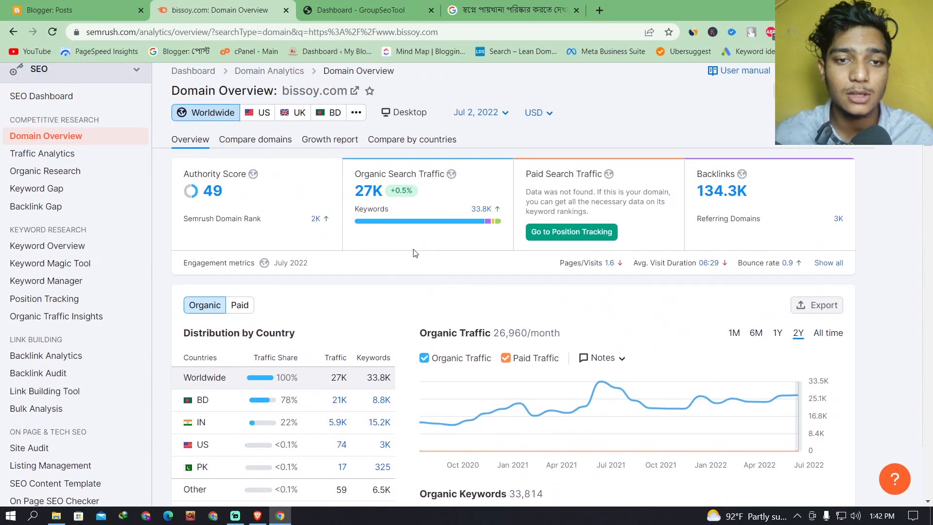
# - Open bissoy.com's Bangladesh organic search positions from its organic traffic figure and examine the ranking keywords and their volumes
pyautogui.click(370, 199)
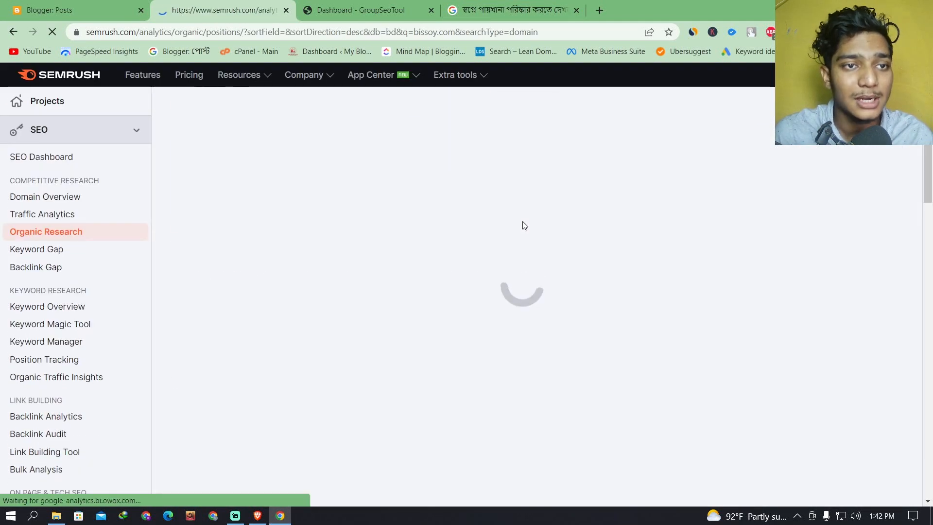
pyautogui.scroll(-5, 521, 223)
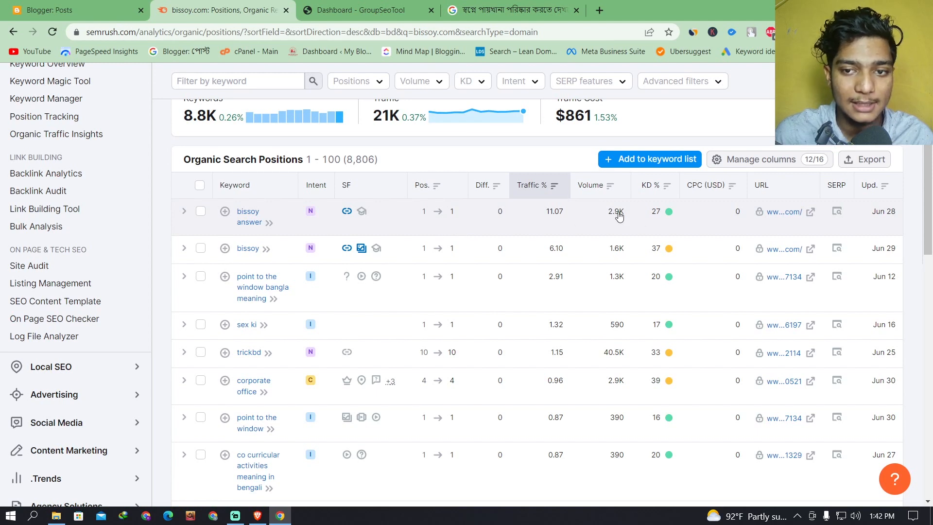
pyautogui.moveTo(617, 219)
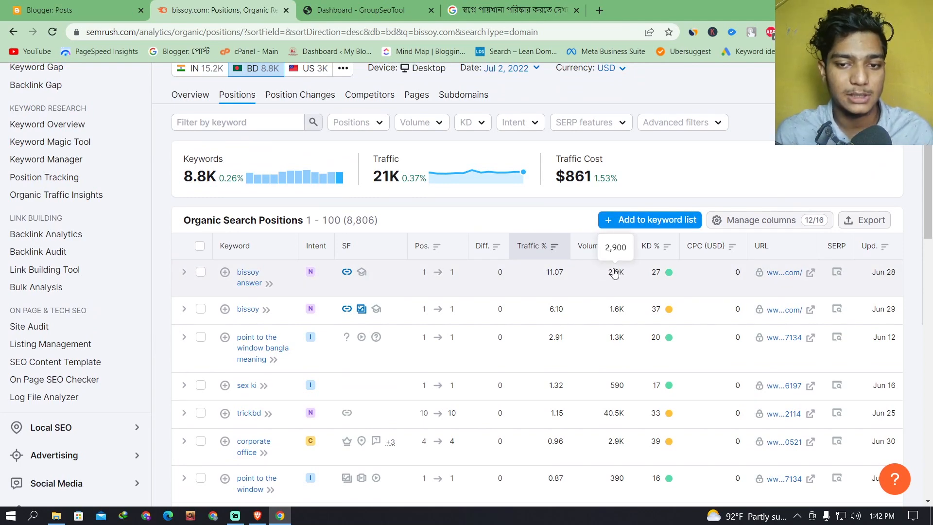
pyautogui.scroll(-3, 427, 304)
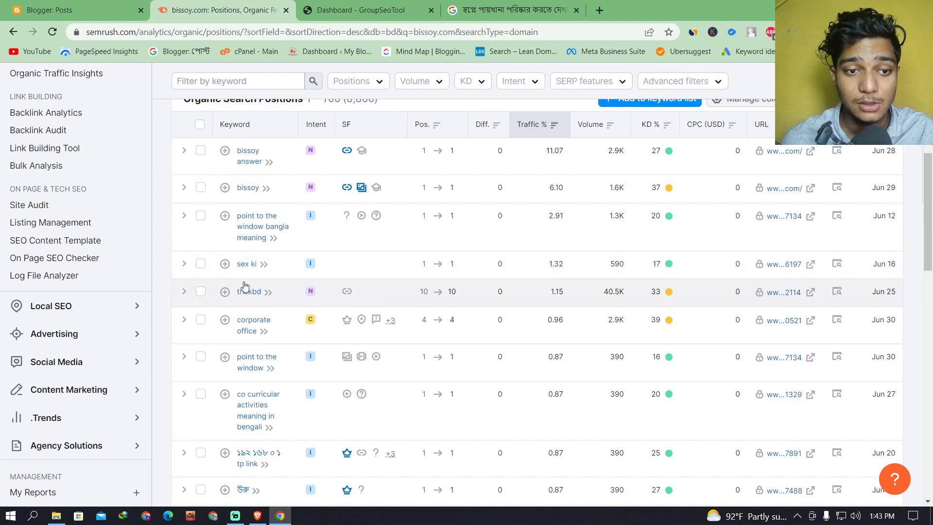
# - Search Google in a new tab for the ranking keyword "sex ki", look through the results and close that tab
pyautogui.click(599, 10)
pyautogui.write('sex ki')
pyautogui.press('Return')
pyautogui.scroll(-4, 152, 248)
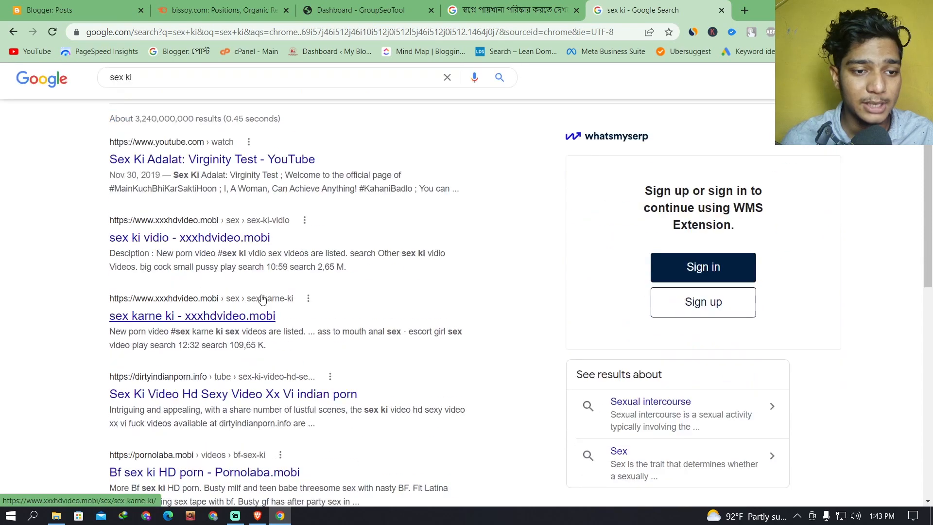
pyautogui.scroll(-4, 213, 278)
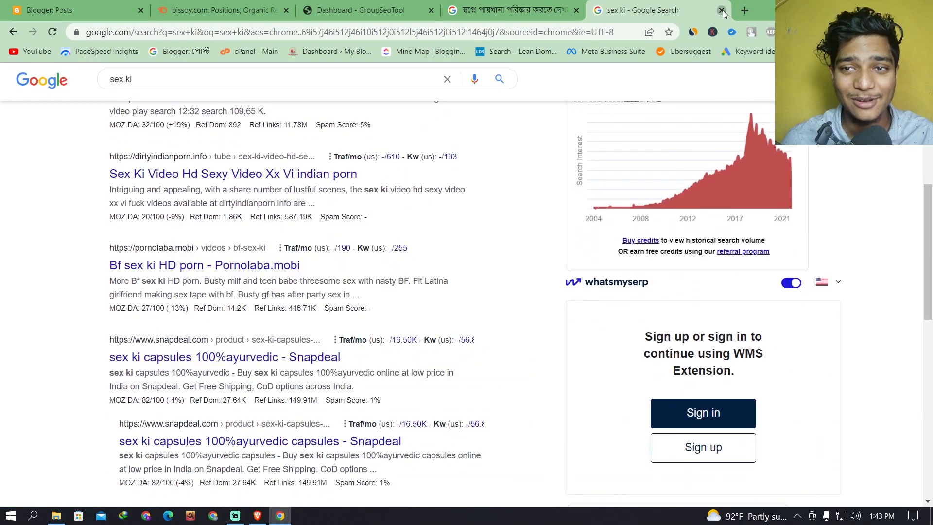
pyautogui.click(722, 10)
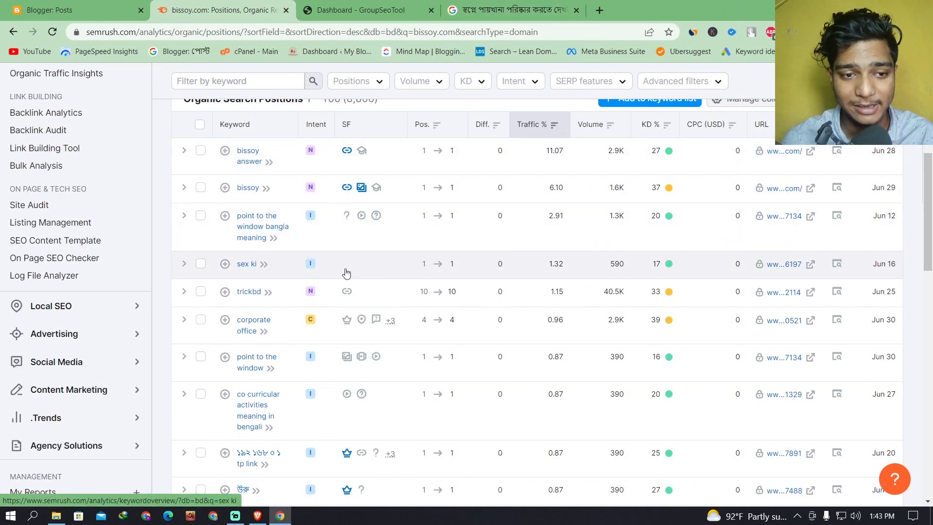
# - Examine the remaining bissoy.com ranking keywords, checking the position and search volume of "trickbd"
pyautogui.scroll(-3, 347, 273)
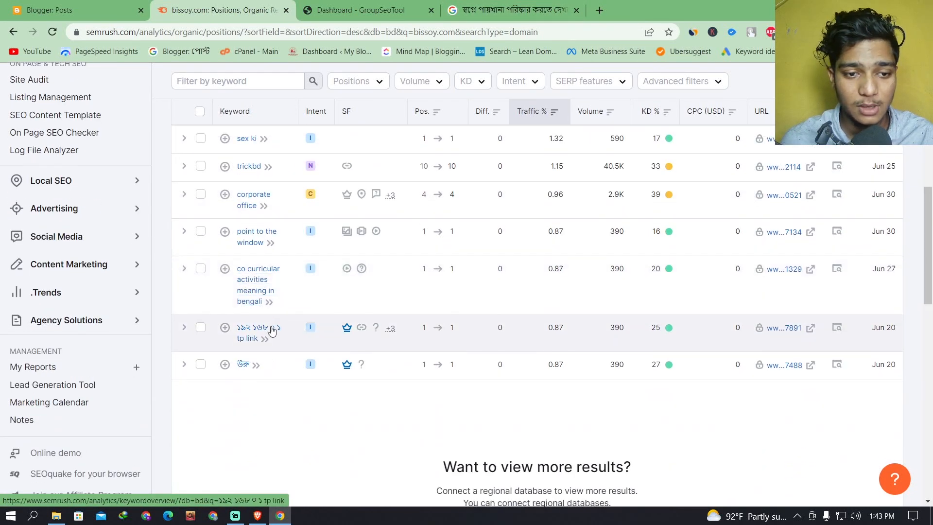
pyautogui.scroll(-1, 291, 279)
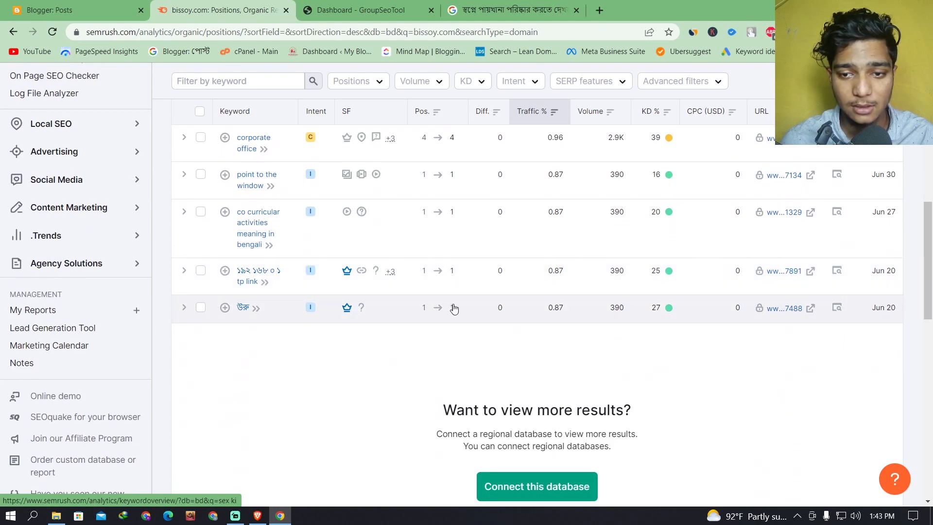
pyautogui.scroll(1, 635, 246)
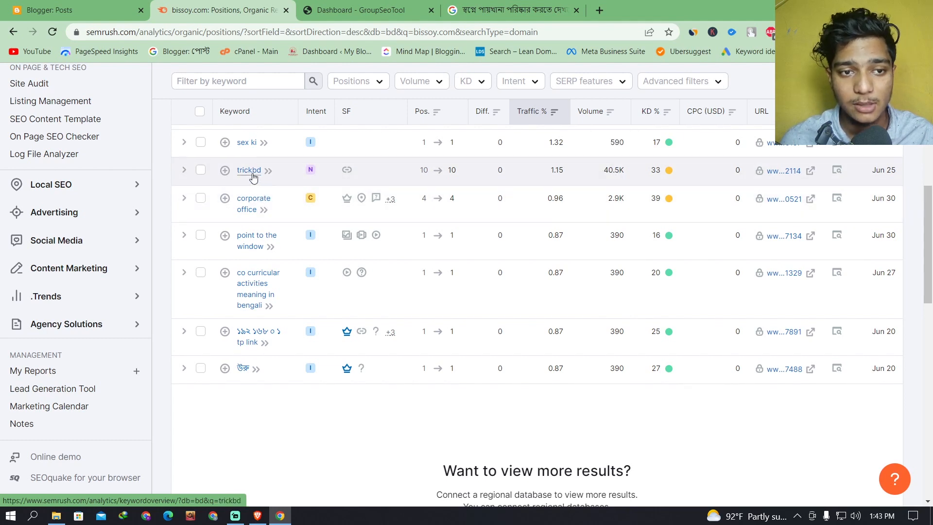
pyautogui.scroll(1, 527, 188)
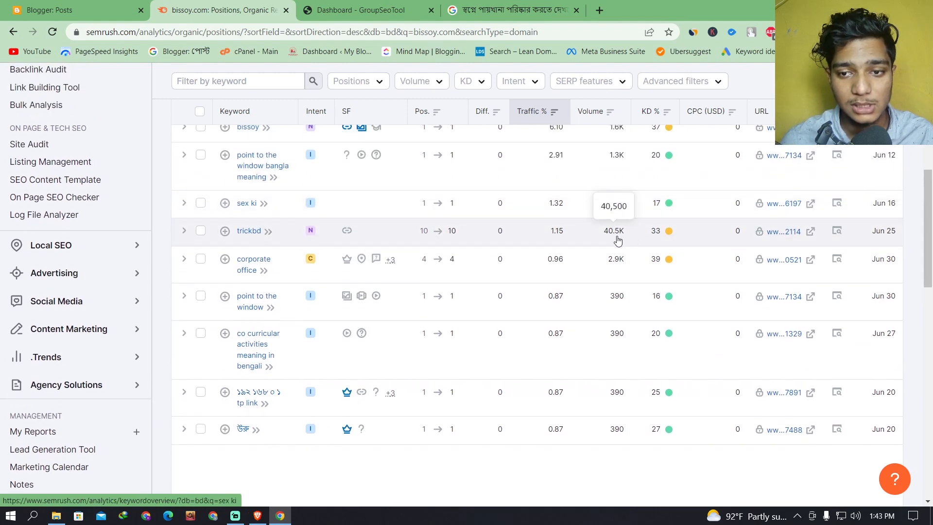
pyautogui.scroll(1, 576, 284)
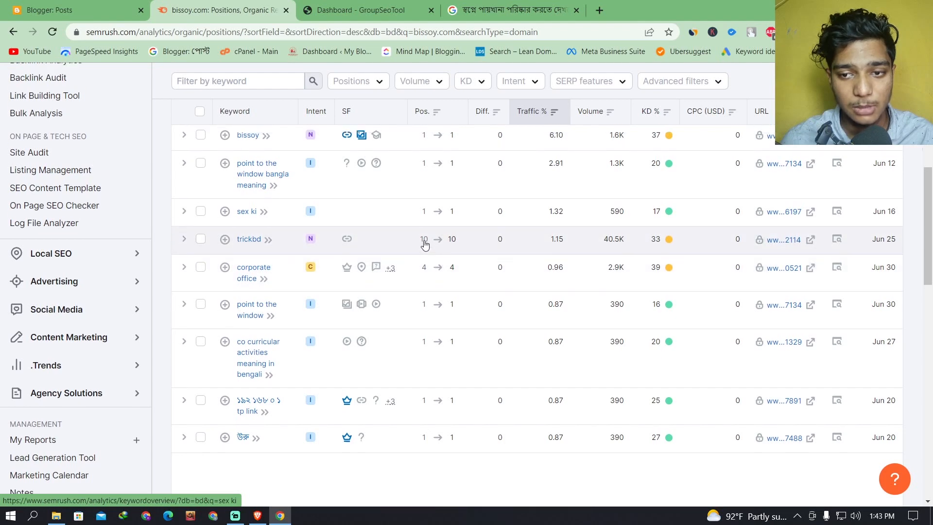
pyautogui.scroll(1, 632, 331)
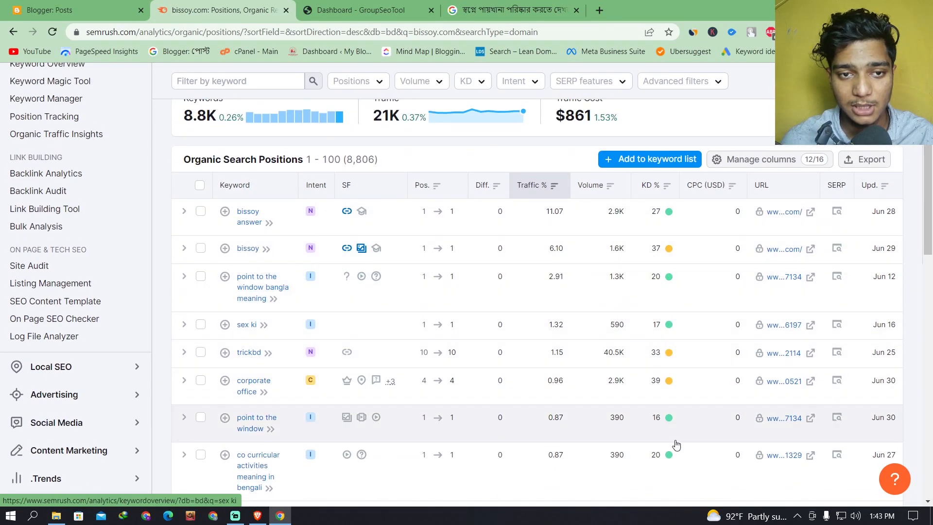
# - Switch bissoy.com's organic search positions to India and examine the ranking keywords with their positions, volumes and difficulty
pyautogui.scroll(-4, 671, 437)
pyautogui.scroll(10, 630, 412)
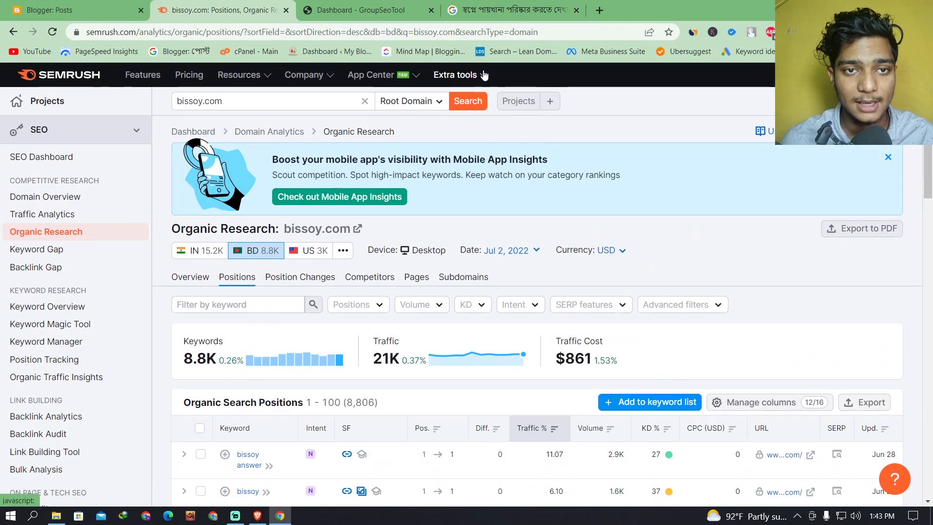
pyautogui.click(201, 251)
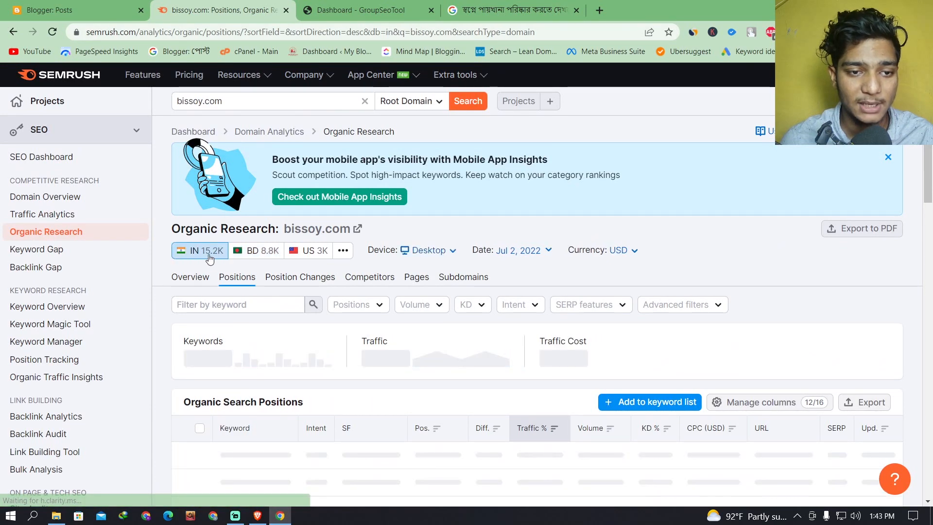
pyautogui.scroll(-7, 248, 258)
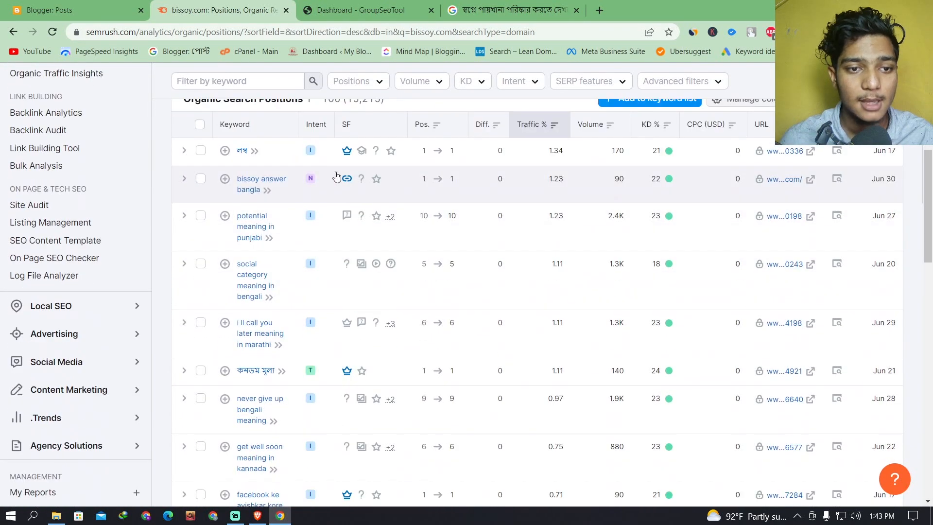
pyautogui.scroll(-6, 265, 254)
pyautogui.scroll(7, 291, 285)
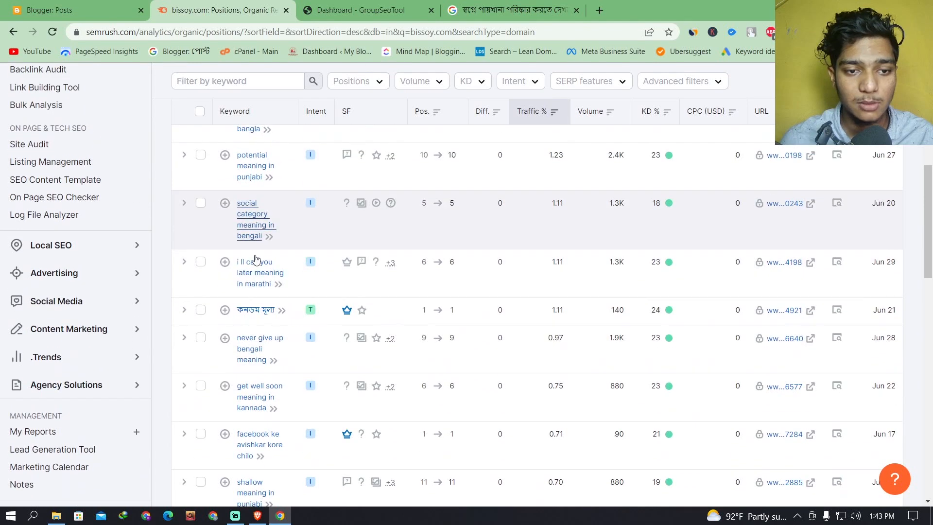
pyautogui.scroll(-2, 268, 368)
pyautogui.scroll(4, 268, 368)
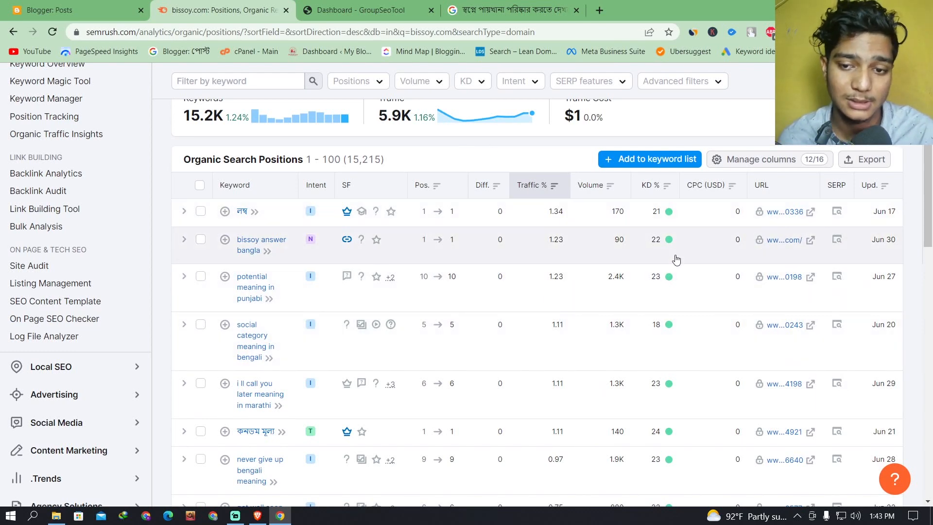
pyautogui.scroll(-7, 680, 384)
pyautogui.scroll(8, 626, 259)
pyautogui.scroll(4, 627, 259)
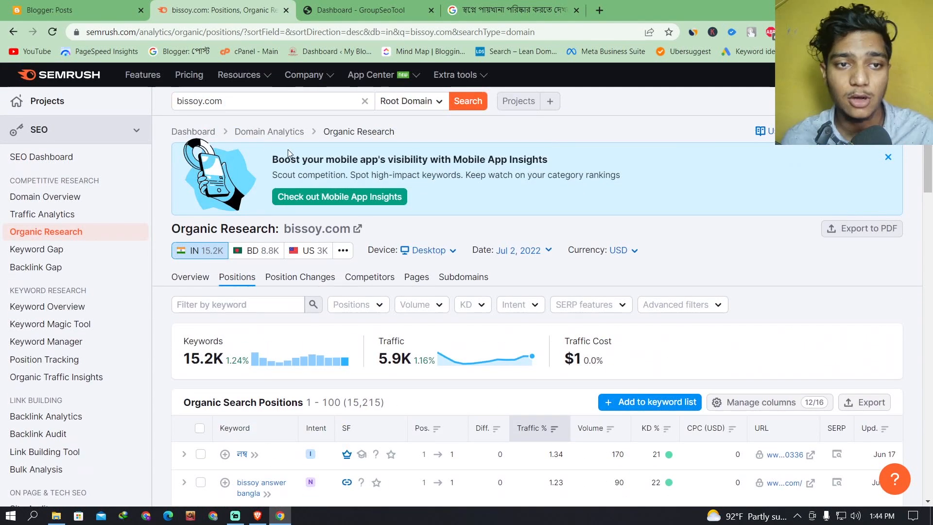
# - Search Google for "gp offer" in a new tab and look through which sites rank for it
pyautogui.doubleClick(230, 97)
pyautogui.click(601, 11)
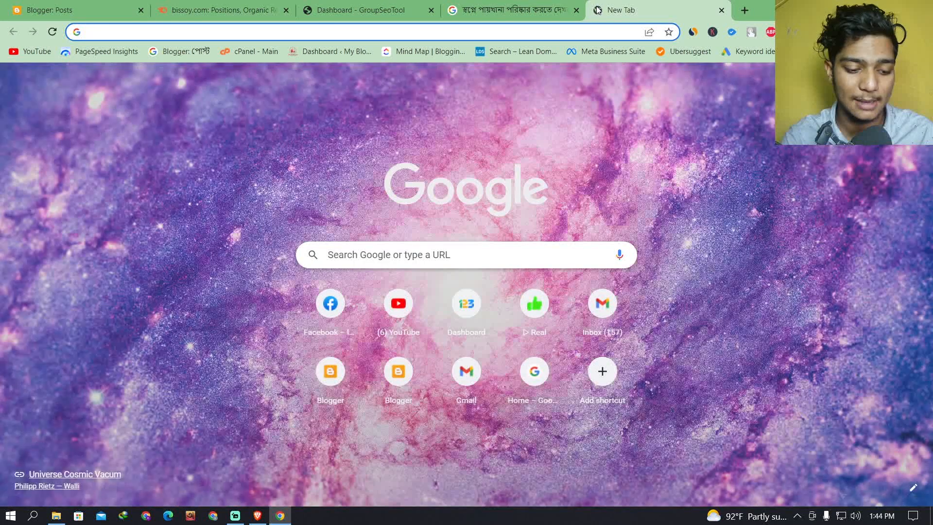
pyautogui.write('gp od')
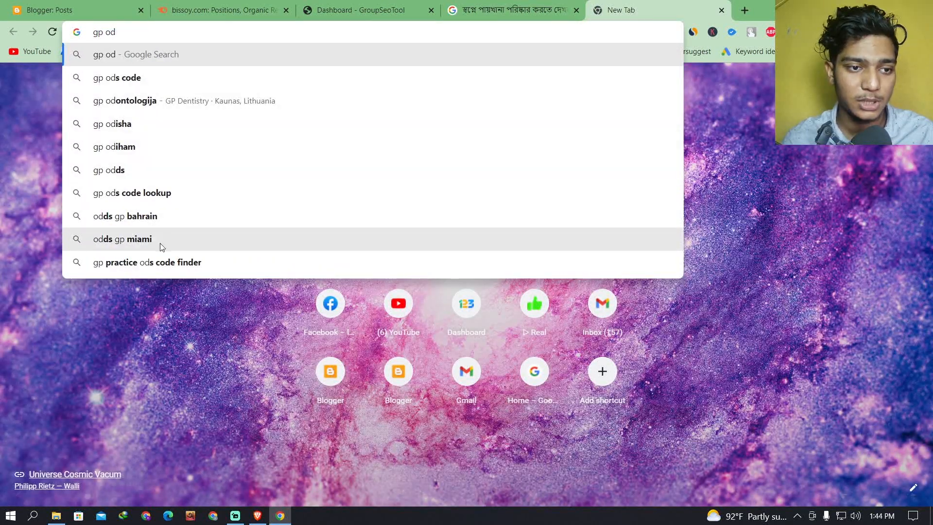
pyautogui.press('BackSpace')
pyautogui.write('ffer')
pyautogui.click(171, 54)
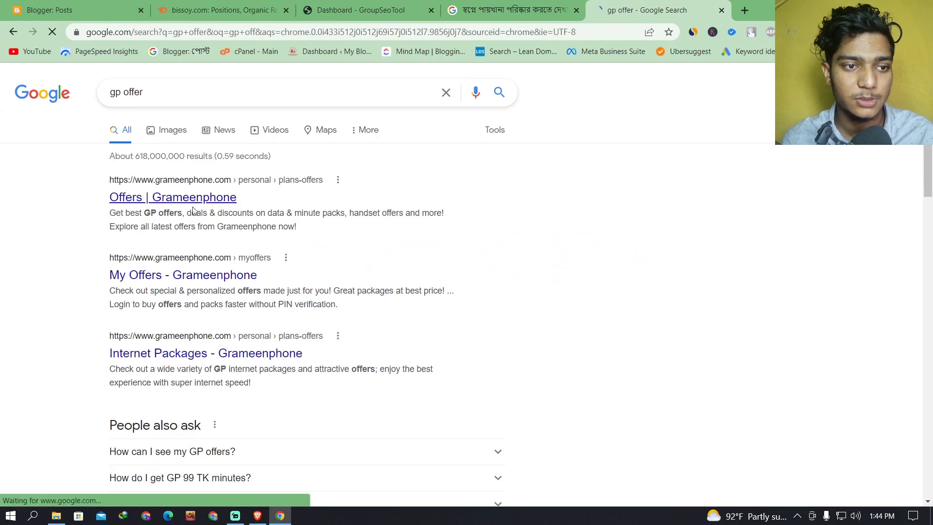
pyautogui.scroll(-6, 301, 275)
pyautogui.scroll(-8, 302, 275)
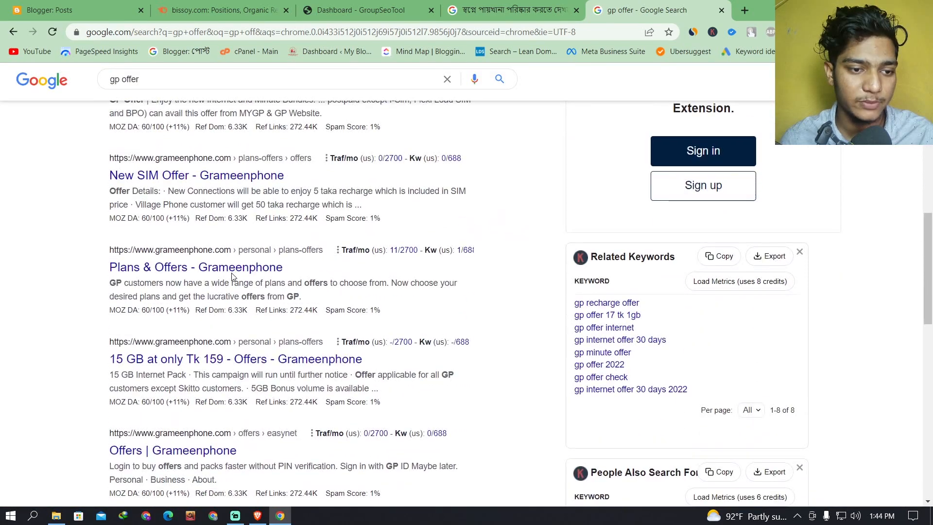
pyautogui.scroll(-4, 224, 275)
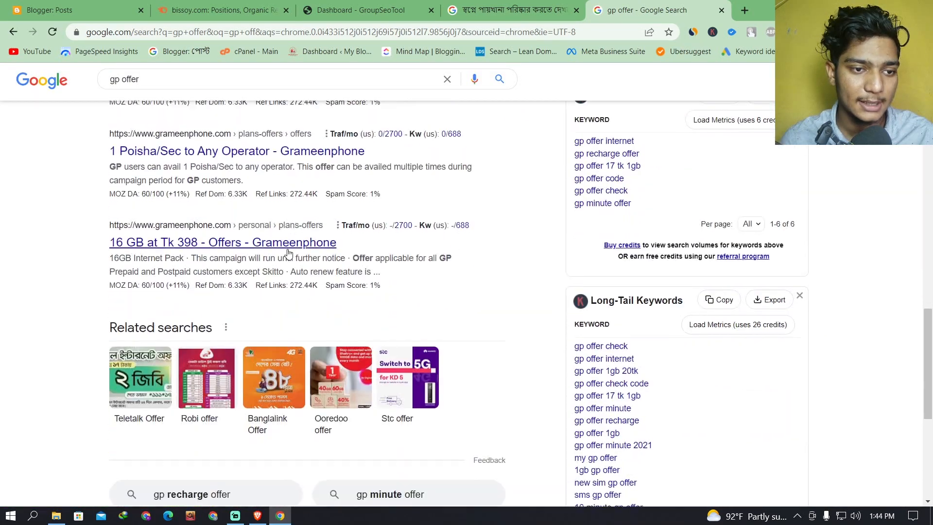
pyautogui.scroll(3, 193, 258)
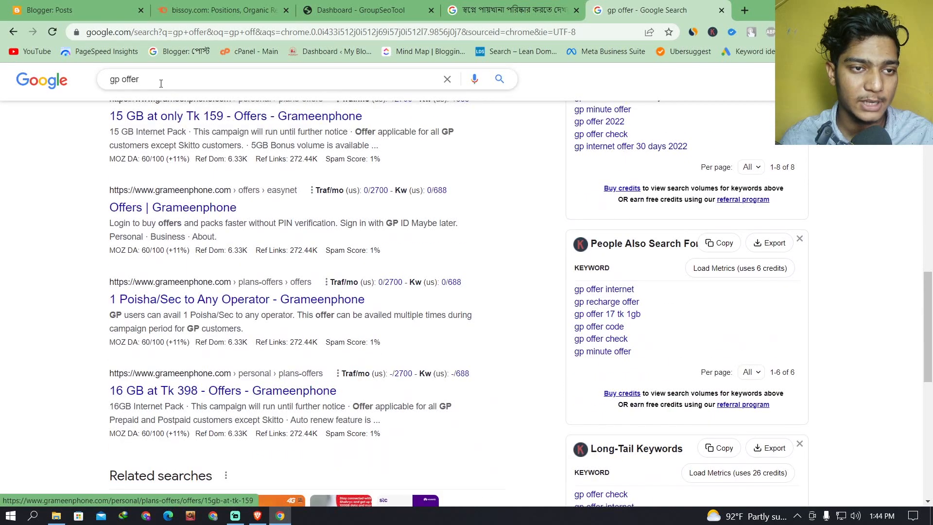
# - Refine the Google search to the suggested "gp offer check code" and look for smaller sites among the results
pyautogui.click(160, 81)
pyautogui.click(199, 119)
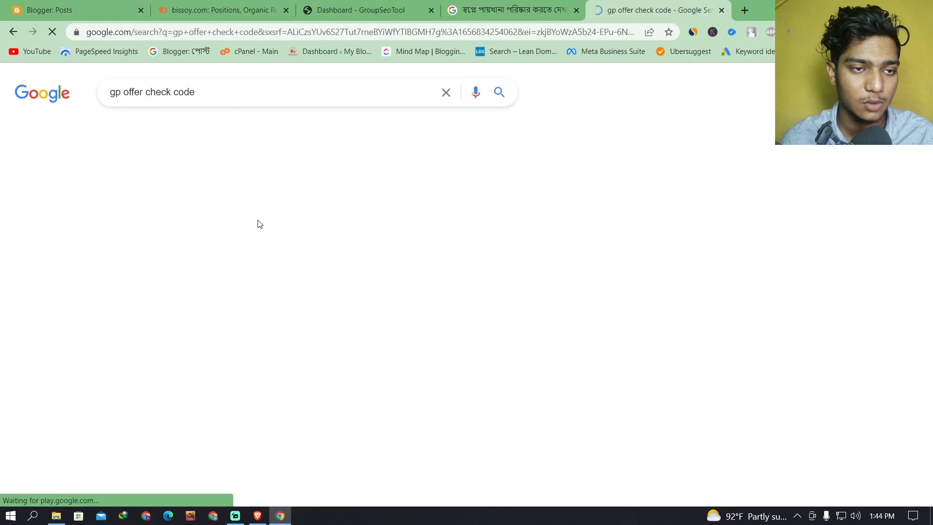
pyautogui.scroll(-8, 151, 267)
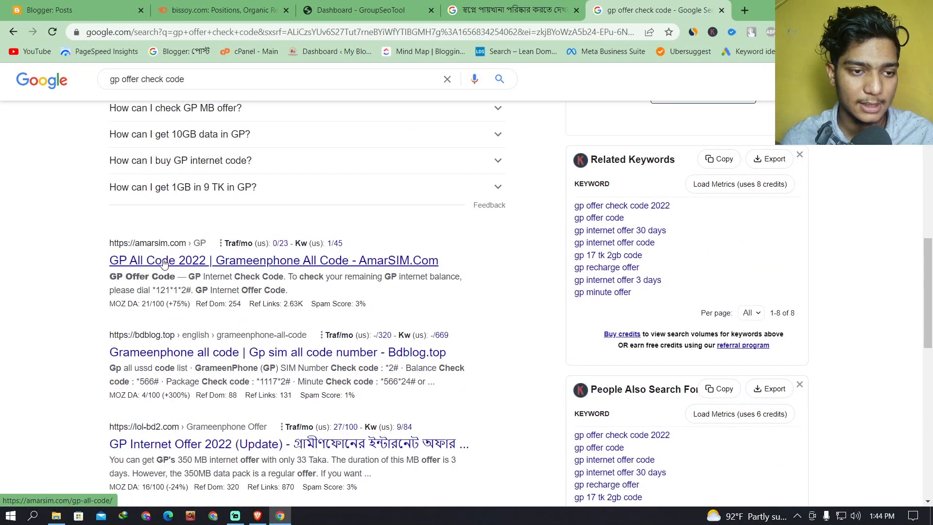
# - Copy the link of the AmarSIM "GP All Code 2022" result, open it in a new tab and skim the article
pyautogui.rightClick(149, 262)
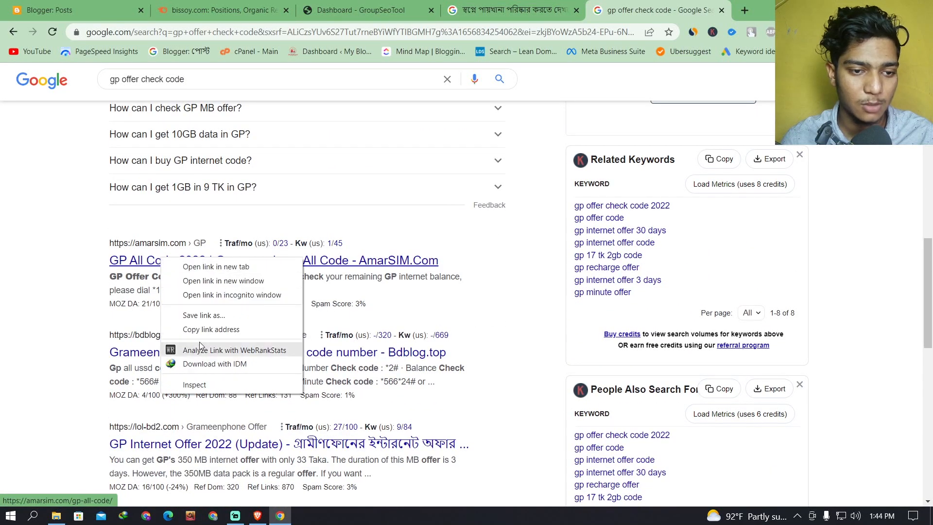
pyautogui.click(199, 327)
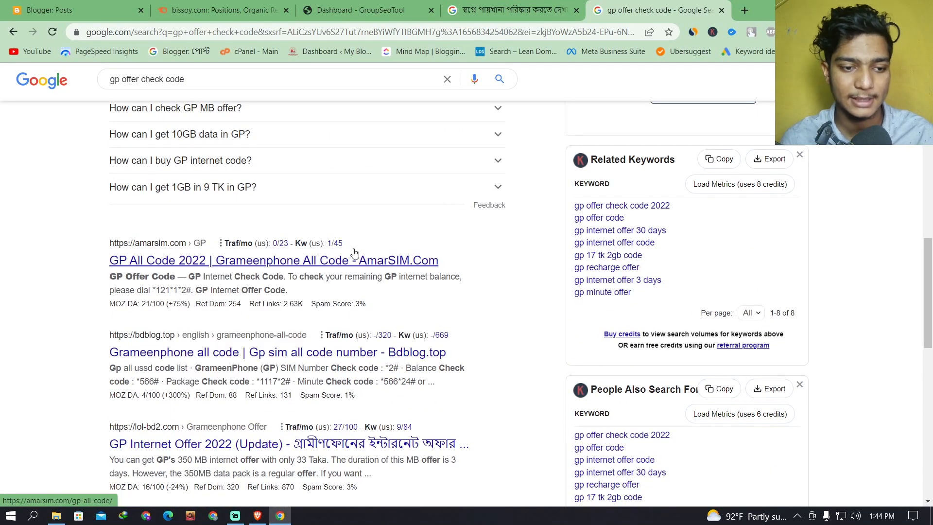
pyautogui.click(744, 9)
pyautogui.hotkey('ctrl', 'v')
pyautogui.press('Return')
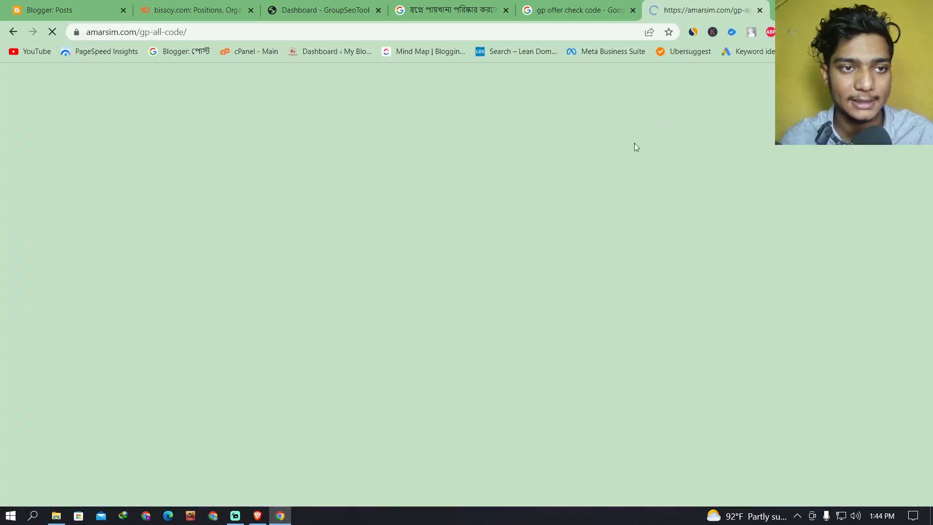
pyautogui.scroll(-8, 559, 236)
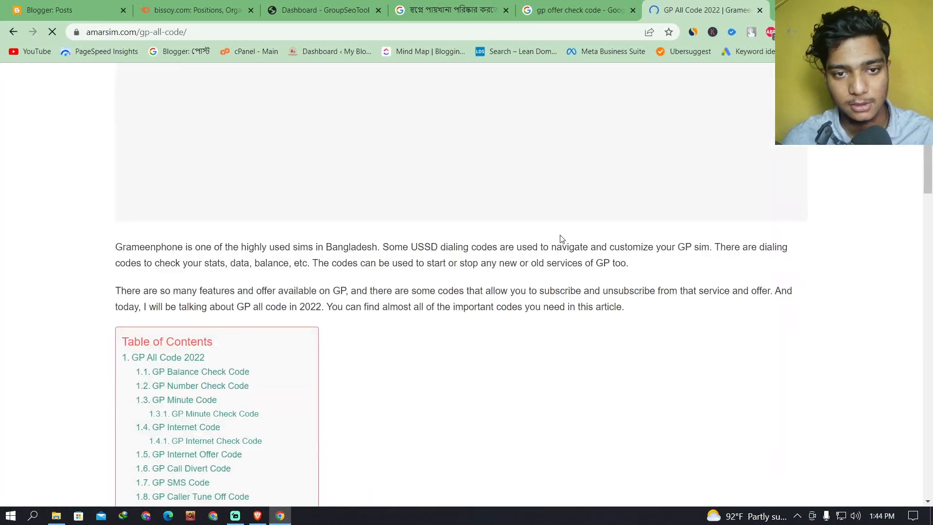
pyautogui.scroll(8, 559, 236)
# - Copy the amarsim.com article address and analyse it in Semrush's Domain Overview
pyautogui.click(256, 31)
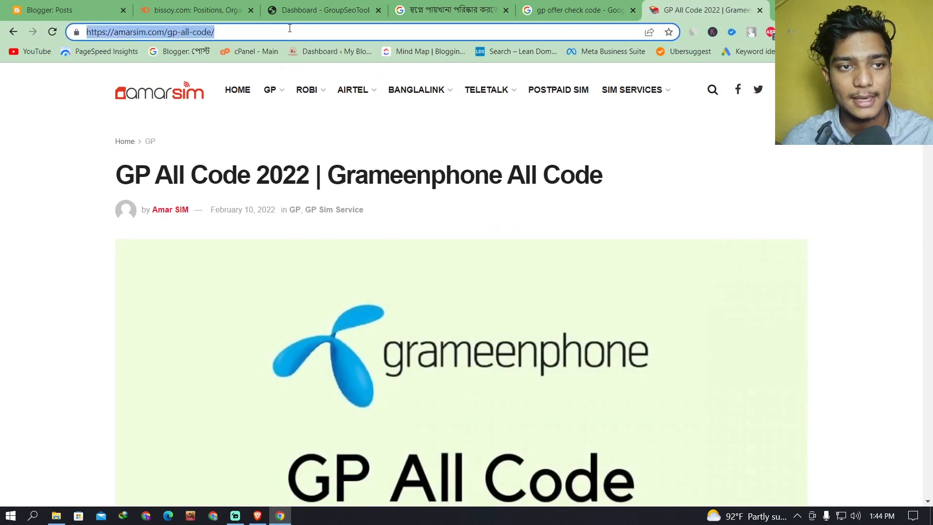
pyautogui.click(443, 12)
pyautogui.click(305, 11)
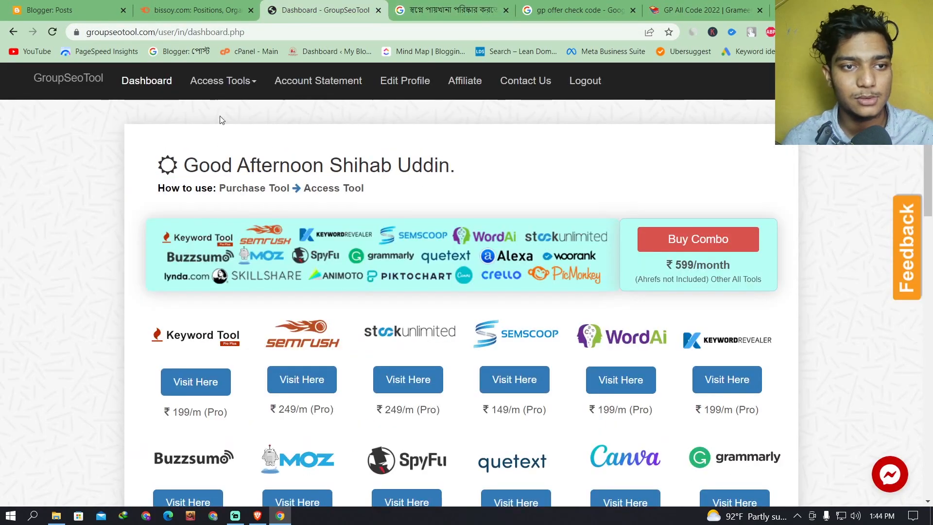
pyautogui.click(194, 10)
pyautogui.hotkey('ctrl', 'v')
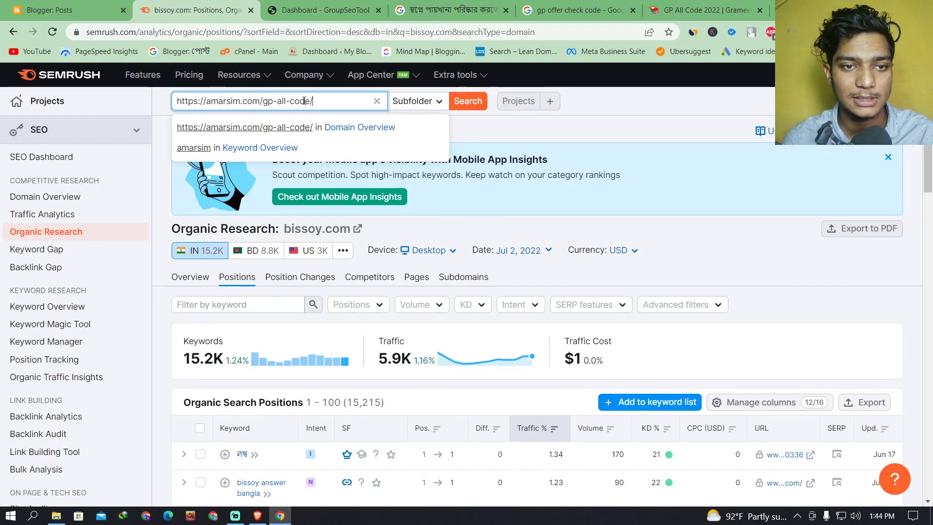
pyautogui.click(75, 204)
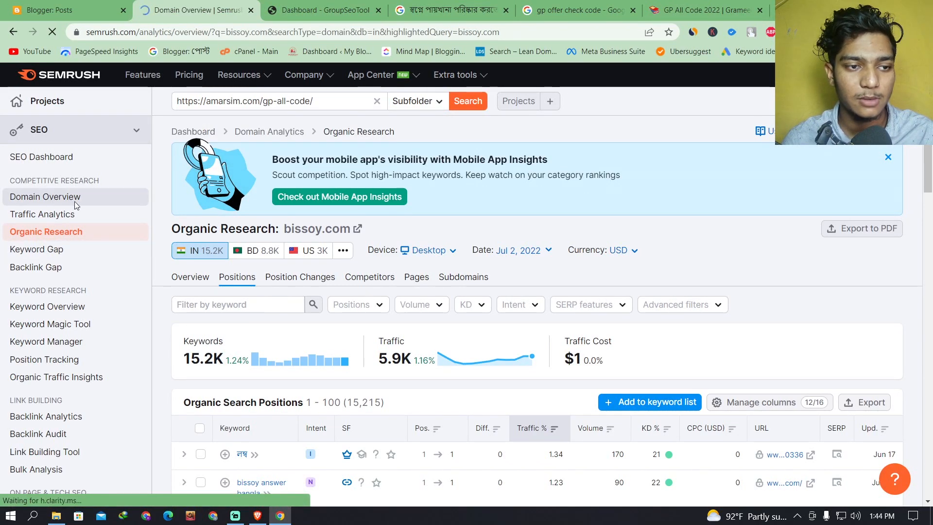
pyautogui.click(261, 101)
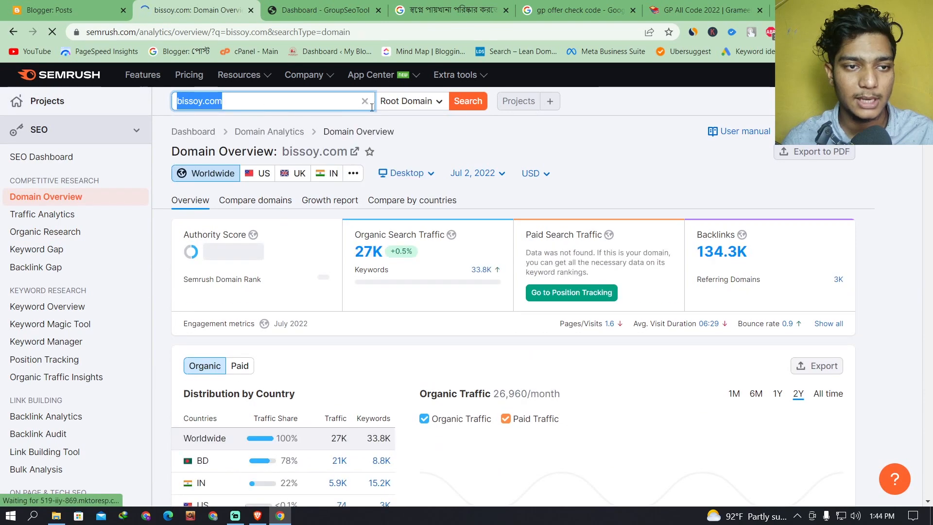
pyautogui.hotkey('ctrl', 'v')
pyautogui.press('Return')
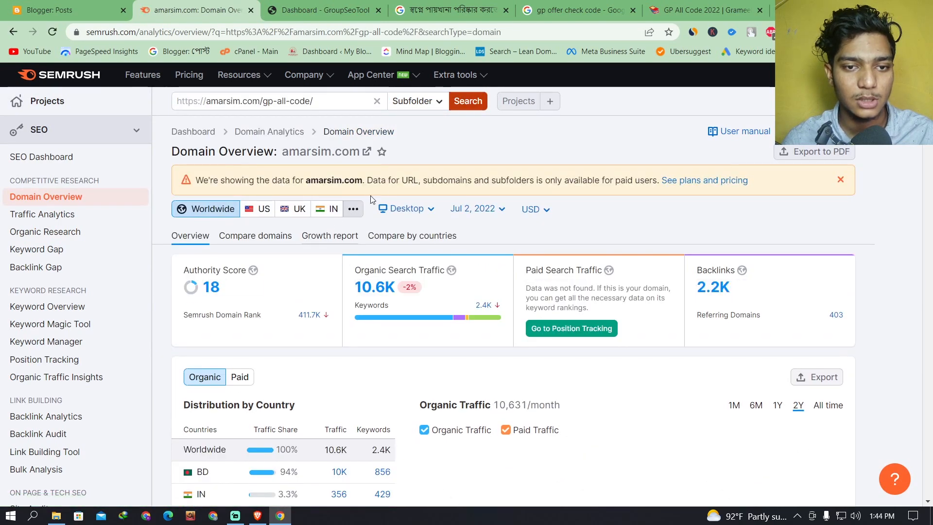
pyautogui.moveTo(313, 101); pyautogui.dragTo(265, 100)
pyautogui.press('BackSpace')
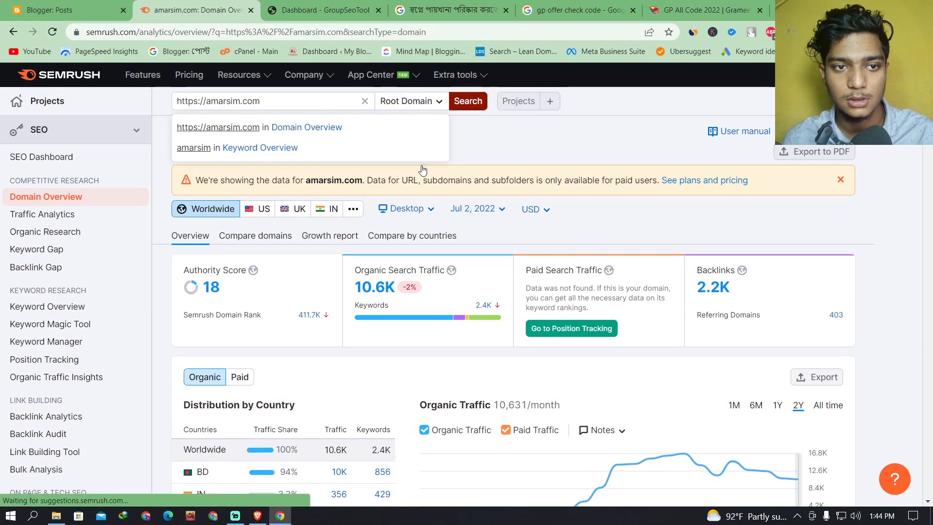
pyautogui.press('Return')
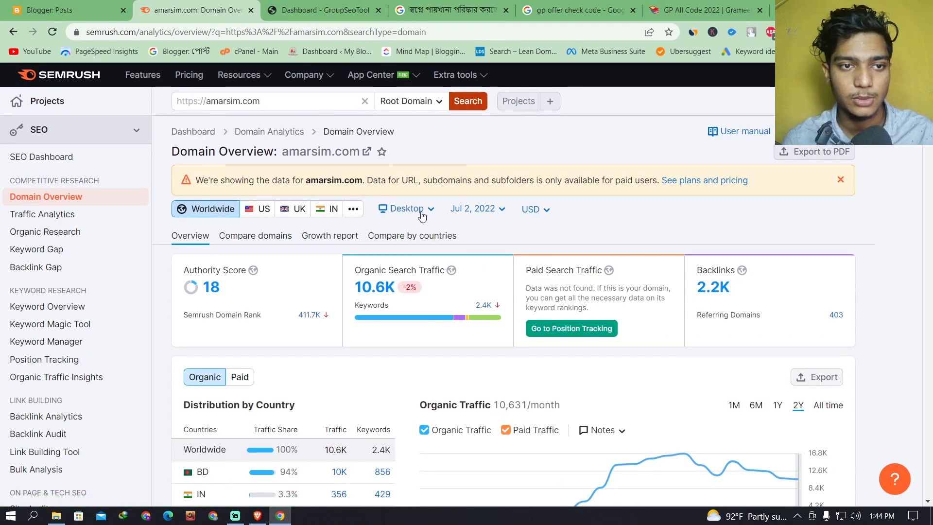
pyautogui.click(478, 102)
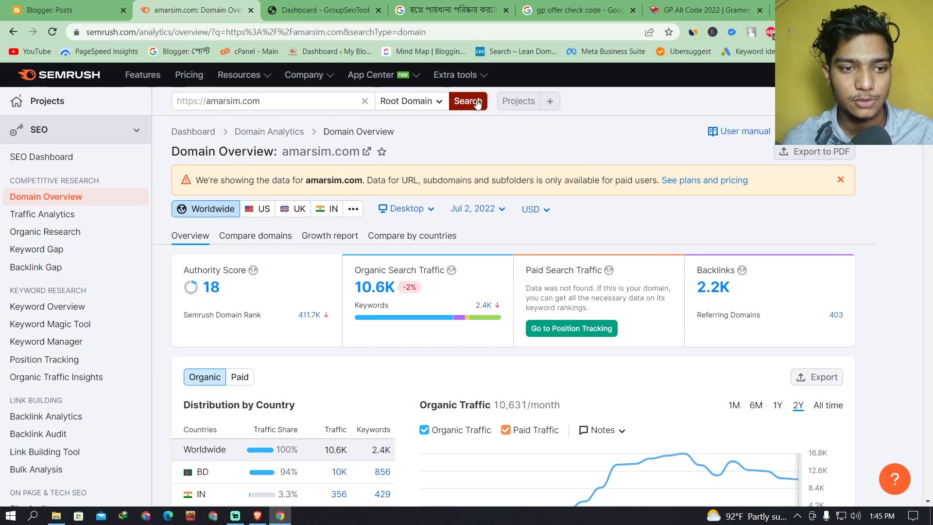
# - Review amarsim.com's organic traffic, backlinks and country distribution, and open its organic search positions from the traffic figure
pyautogui.scroll(-3, 371, 290)
pyautogui.scroll(2, 370, 288)
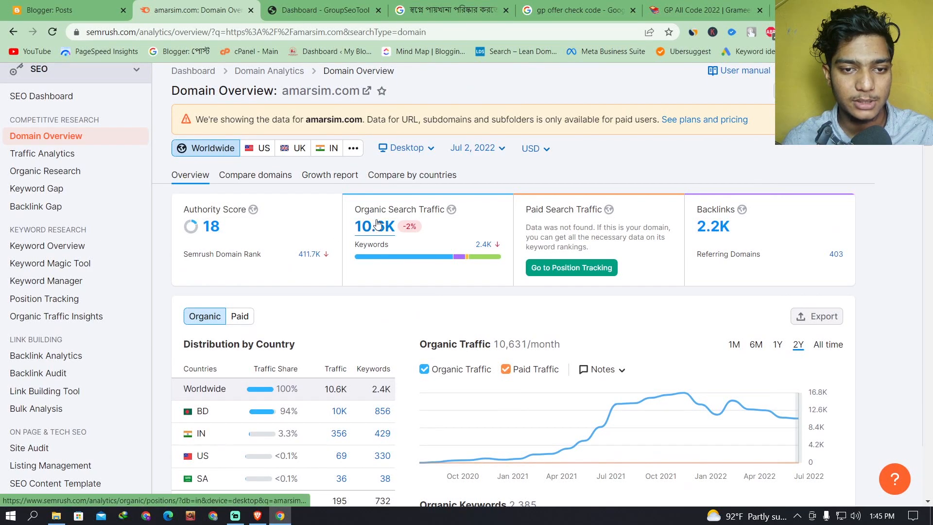
pyautogui.click(357, 227)
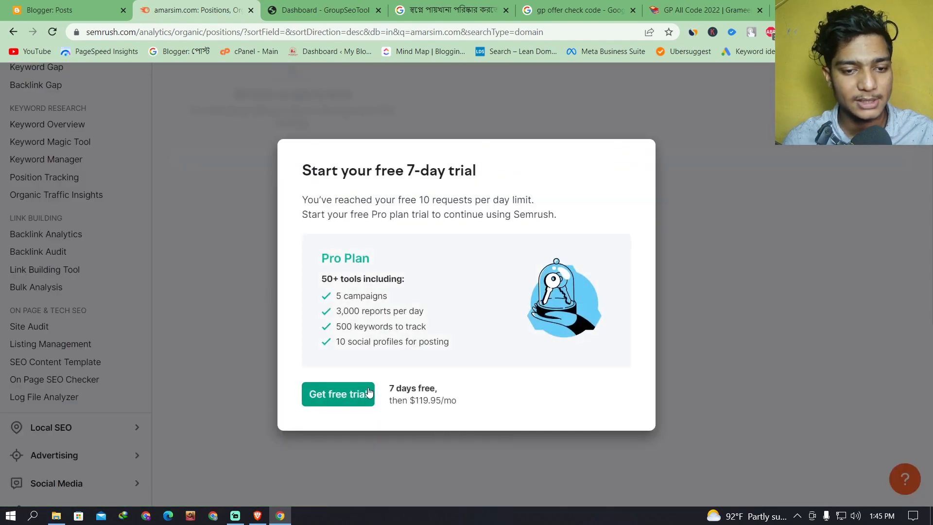
# - Read the Pro Plan free trial offer, covering its included features and the free daily request limit
pyautogui.moveTo(448, 344); pyautogui.dragTo(317, 209)
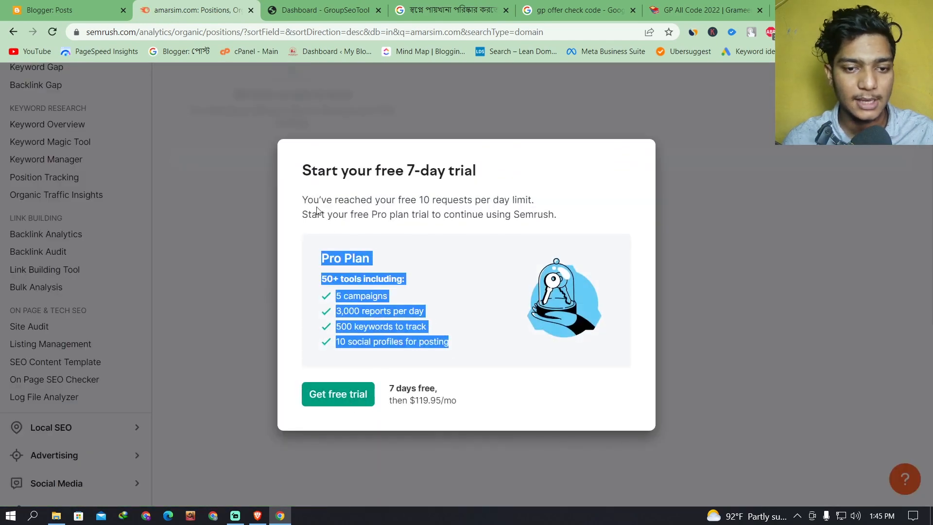
pyautogui.click(443, 280)
pyautogui.moveTo(450, 346); pyautogui.dragTo(314, 226)
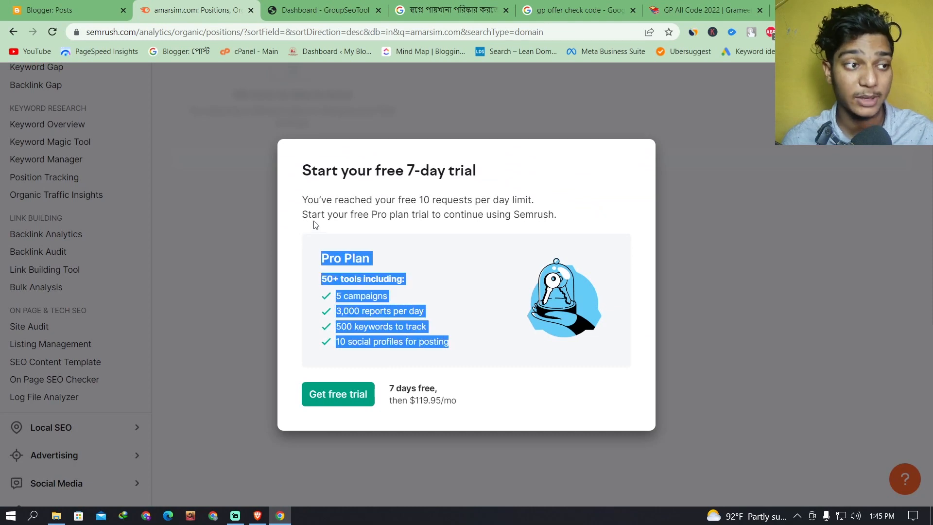
pyautogui.click(716, 185)
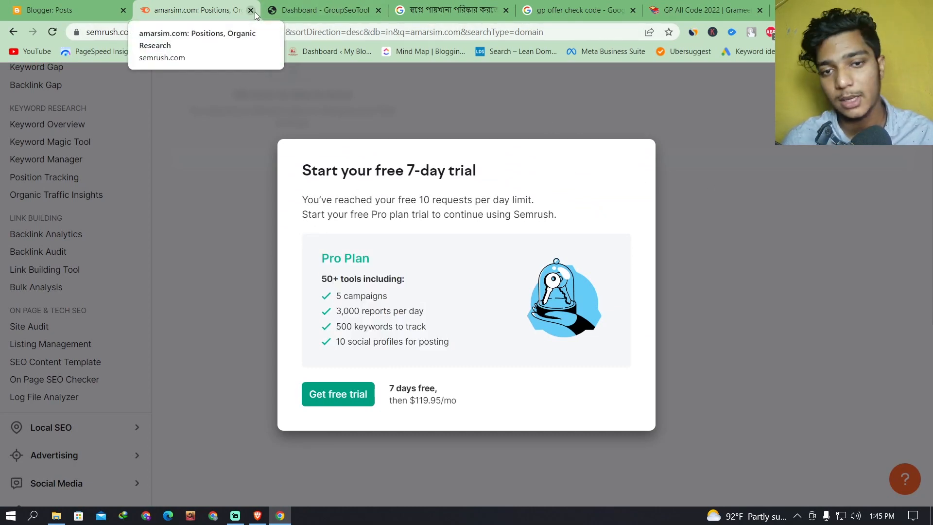
pyautogui.moveTo(535, 200); pyautogui.dragTo(350, 200)
pyautogui.click(511, 261)
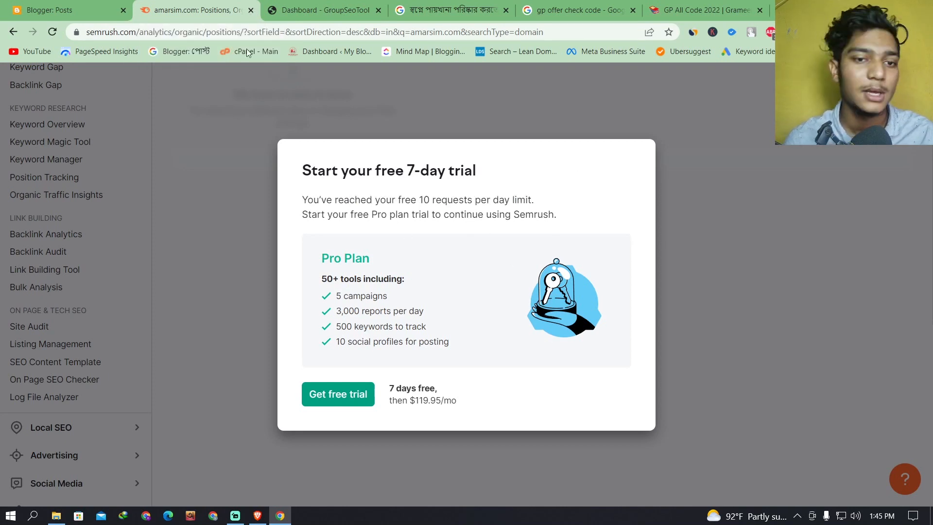
# - Close the Semrush, GroupSeoTool, Google and AmarSIM tabs, return to the start of the Blogger posts list and minimise the browser
pyautogui.click(249, 11)
pyautogui.click(250, 11)
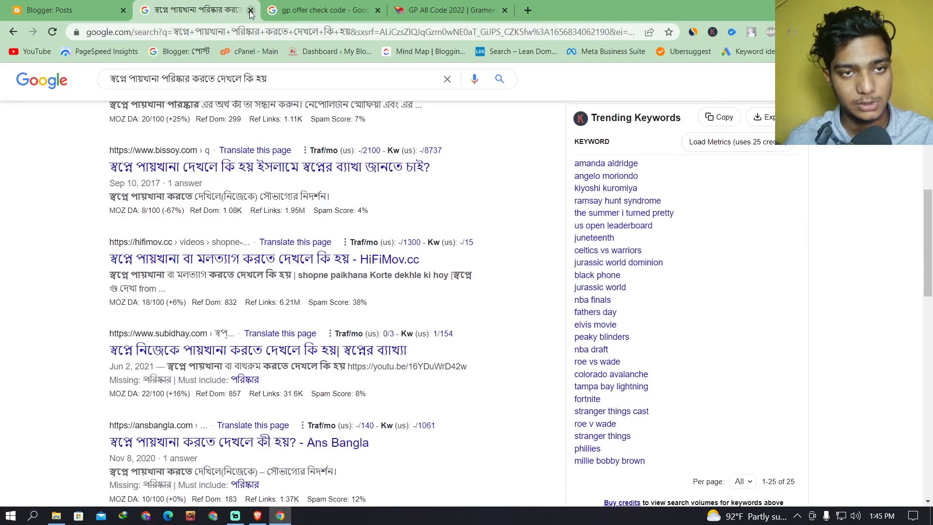
pyautogui.click(251, 10)
pyautogui.click(250, 10)
pyautogui.click(250, 10)
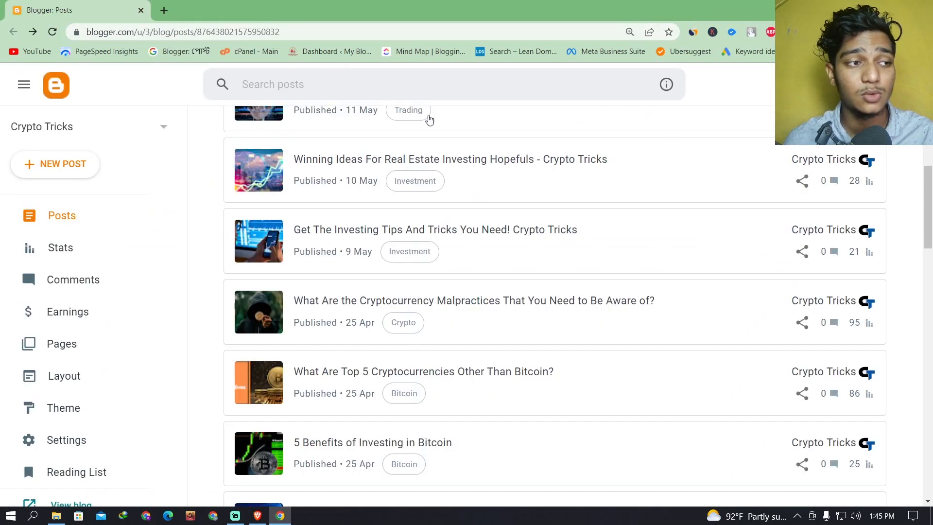
pyautogui.scroll(5, 305, 248)
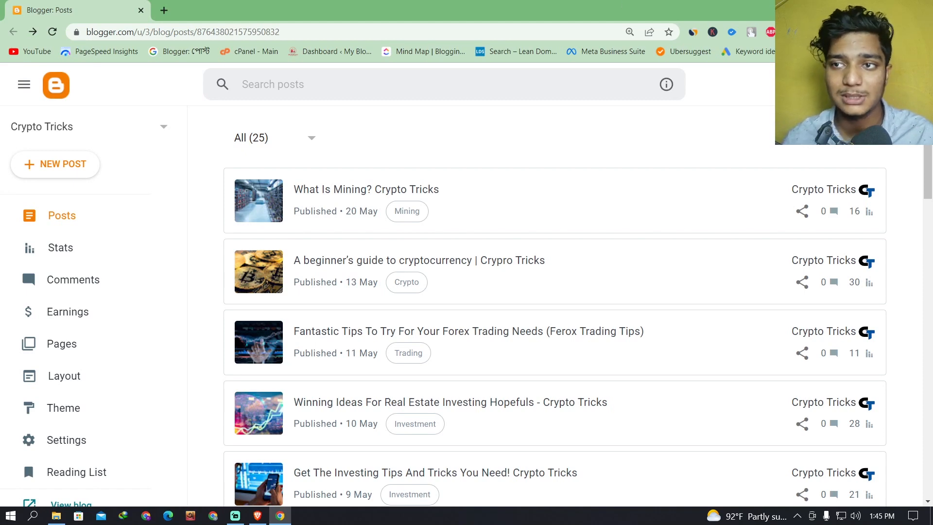
pyautogui.click(862, 9)
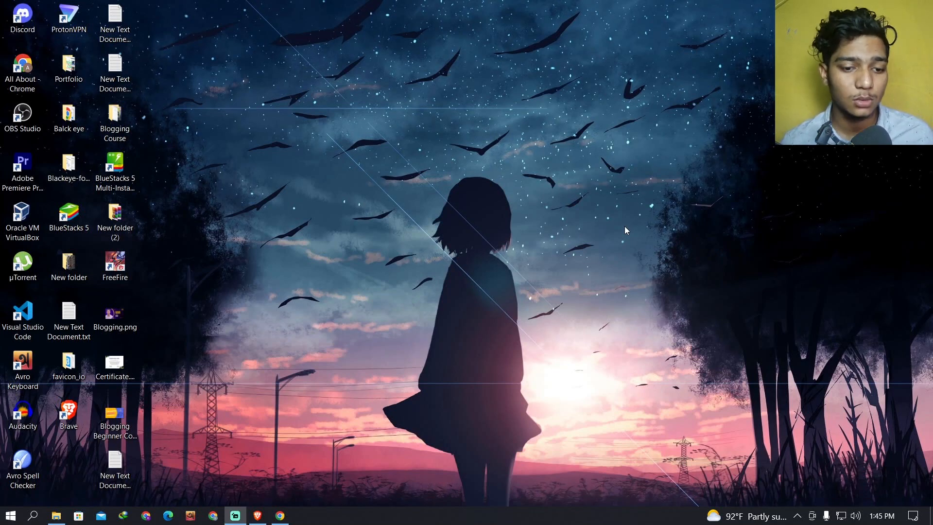
pyautogui.click(281, 515)
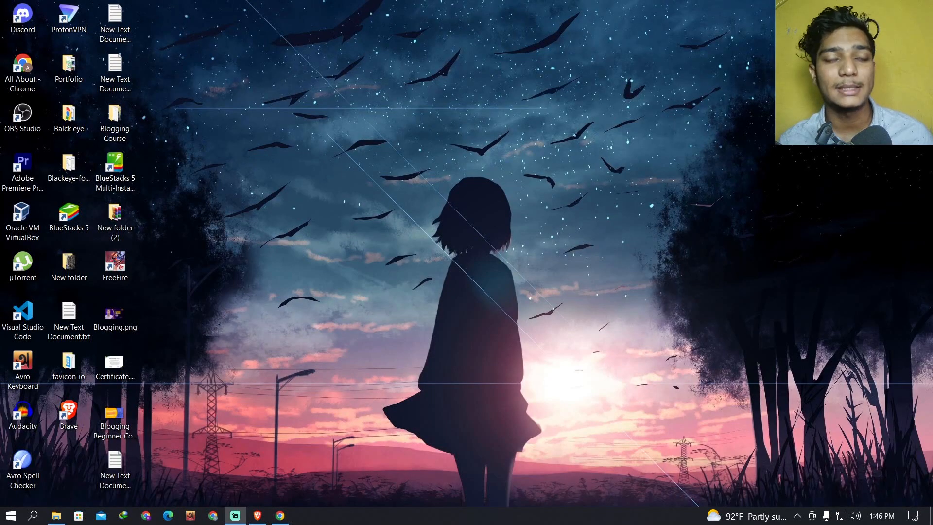